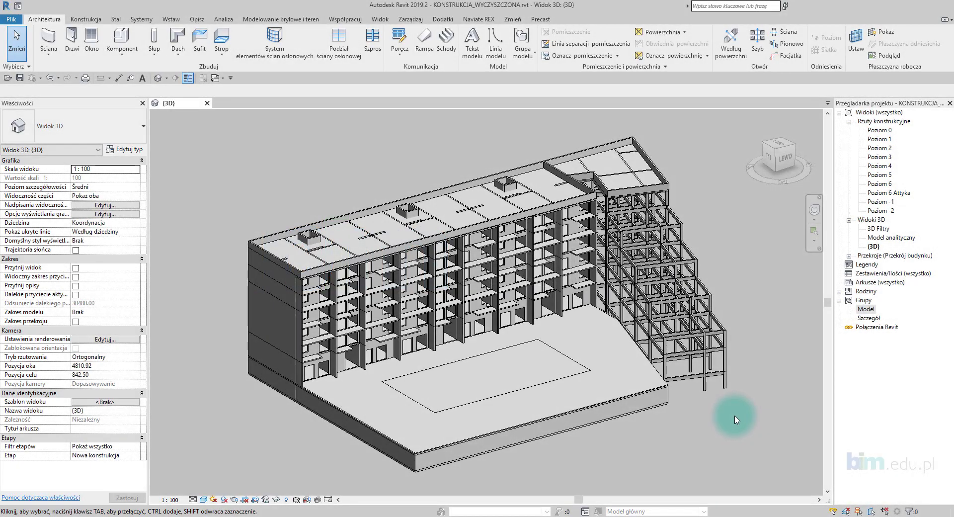
Orbit the building, then open the Model analityczny view from Widoki 3D
mouse_move(687, 431)
shift+middle_down()
mouse_move(486, 420)
mouse_move(721, 410)
mouse_move(373, 404)
mouse_move(586, 453)
shift+middle_up()
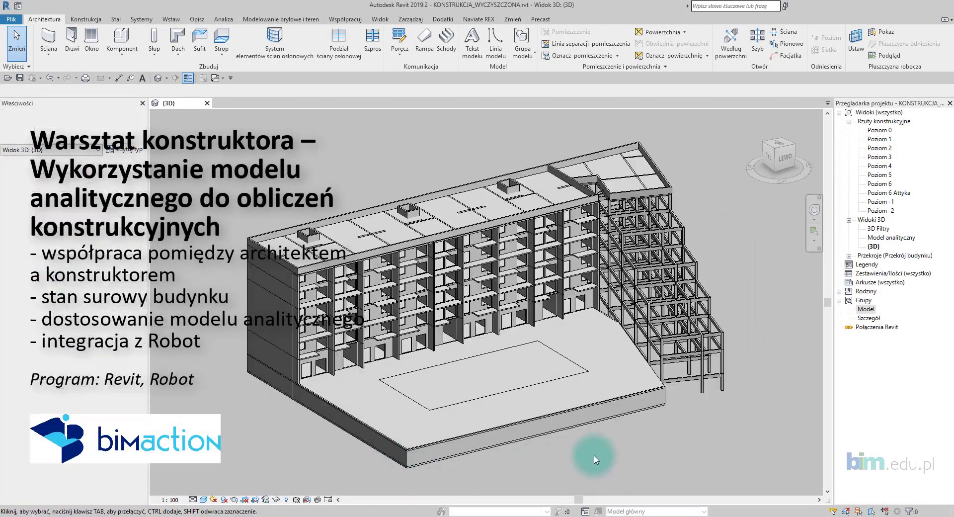
double_click(884, 242)
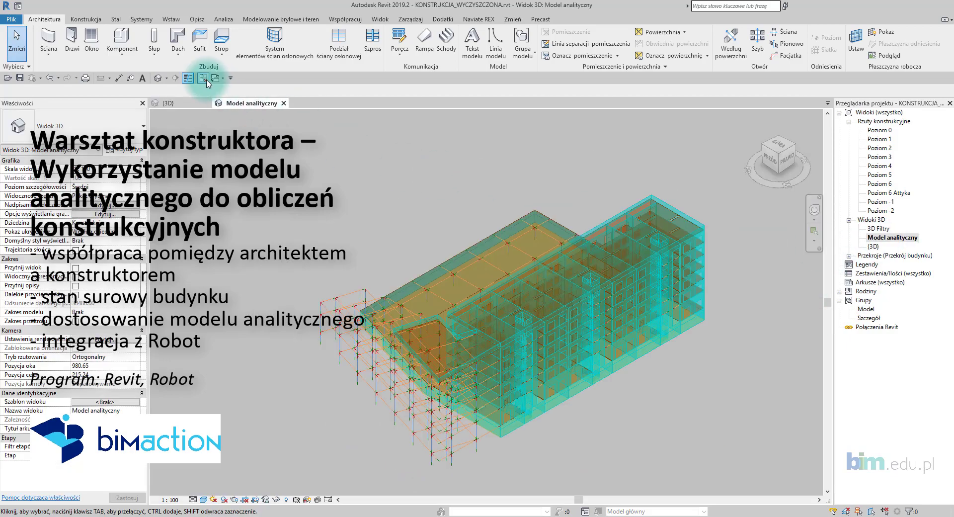
Close the physical 3D view and hide all annotation categories except Zakresy przekrojów
click(206, 80)
shift+middle_drag(472, 323, 617, 302)
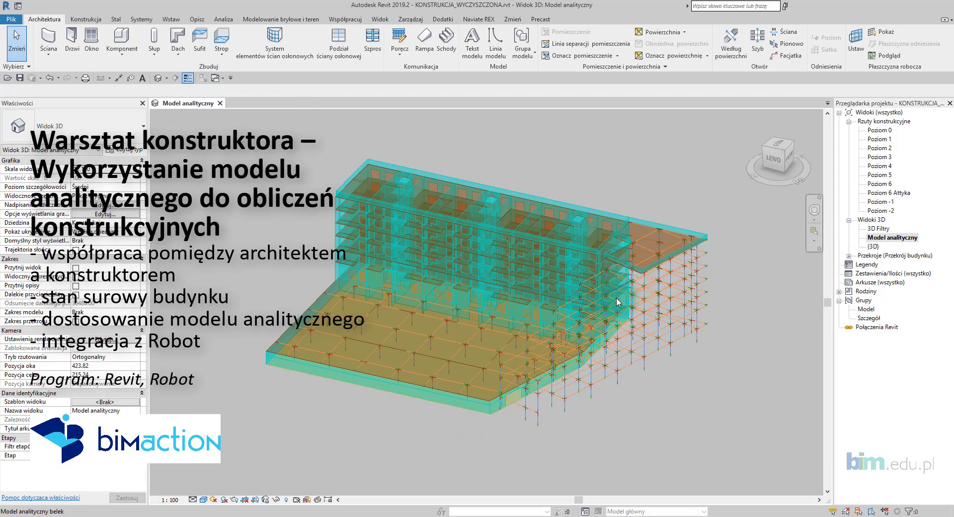
key(v)
key(v)
click(430, 187)
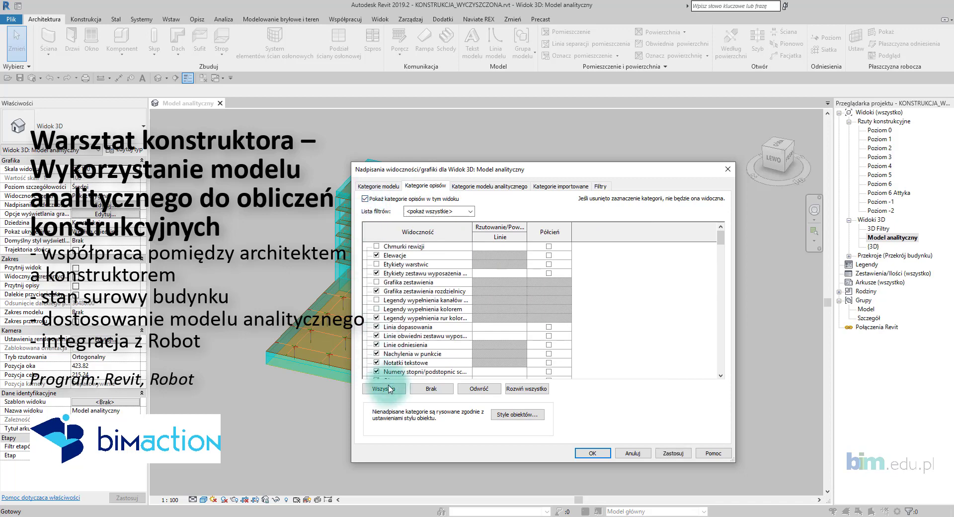
click(426, 389)
click(400, 388)
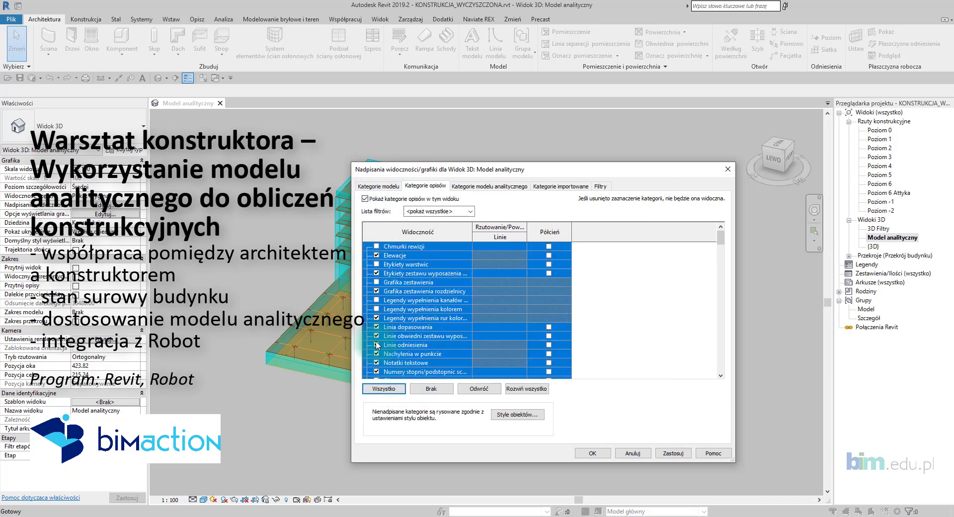
click(415, 329)
scroll(416, 332, down, 6)
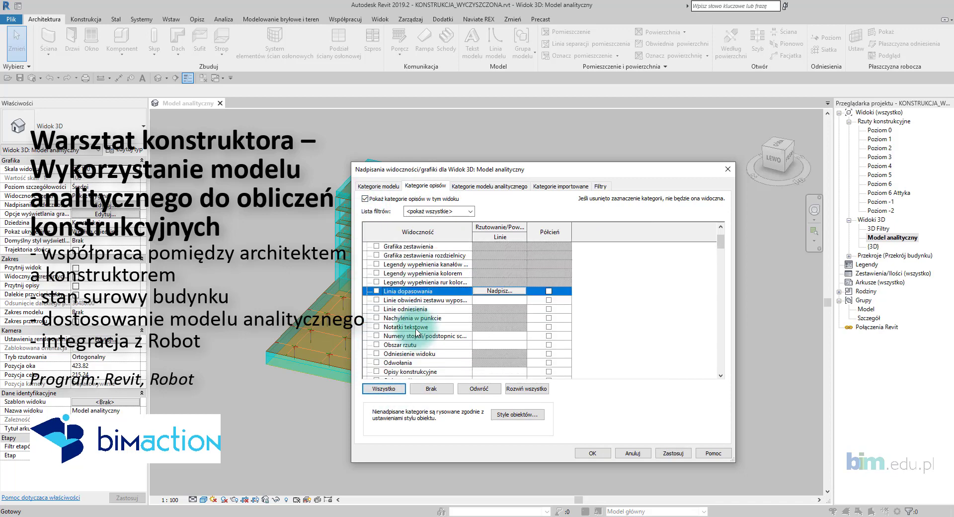
scroll(408, 343, down, 6)
click(377, 353)
click(672, 451)
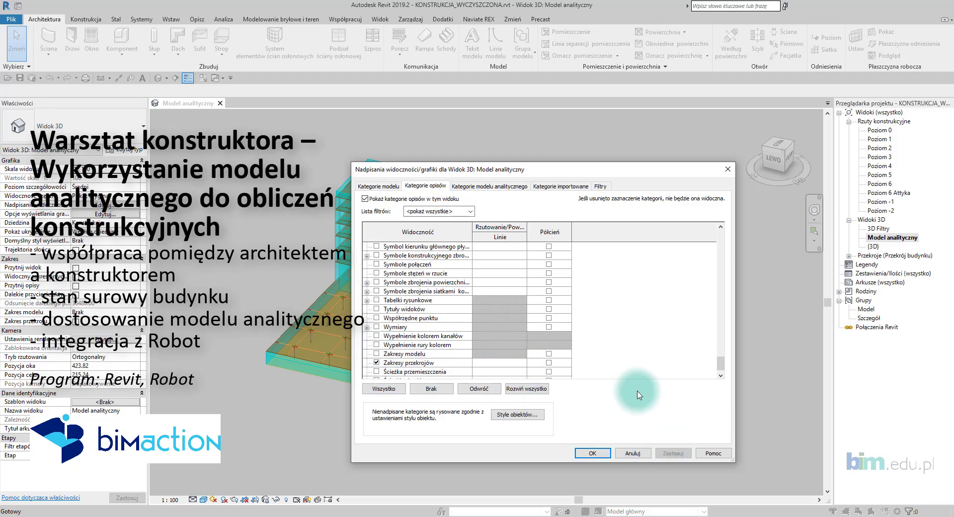
Turn on Węzły analityczne in the analytical model categories
click(502, 186)
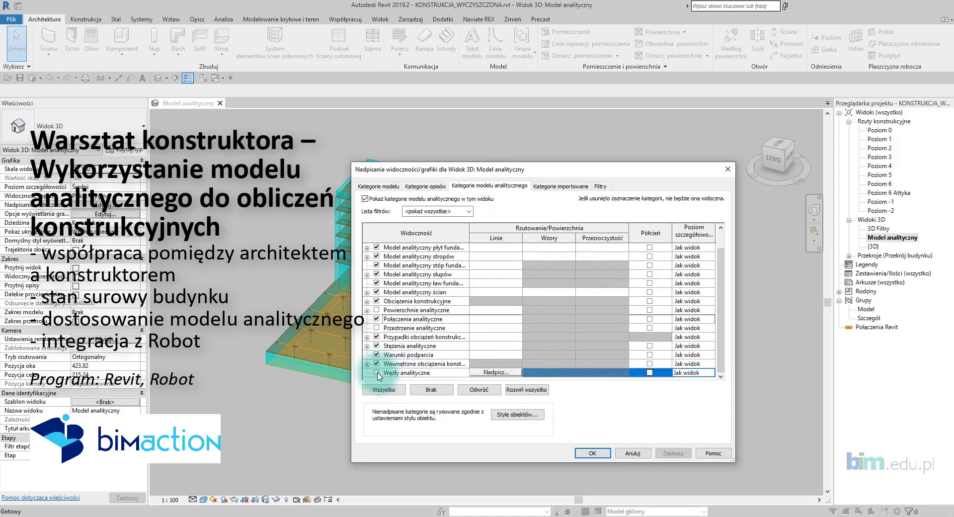
click(673, 453)
click(592, 452)
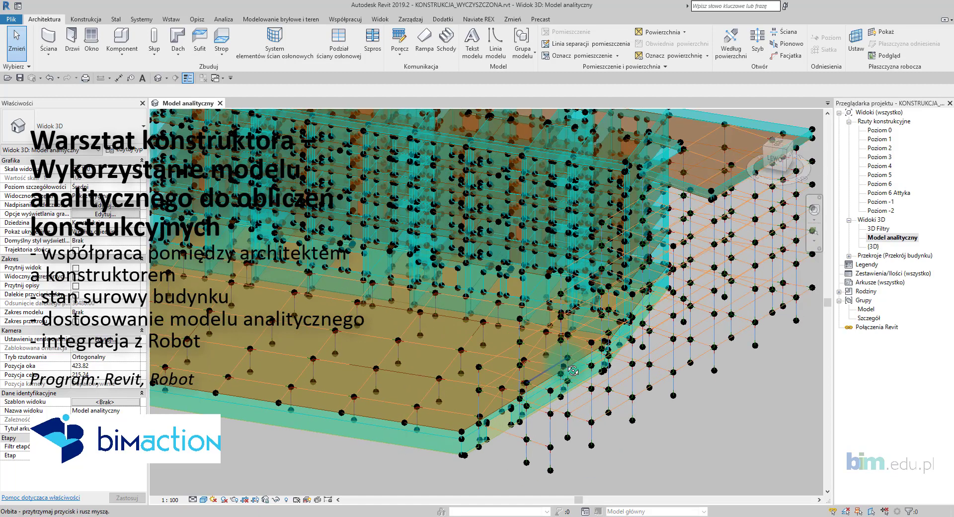
mouse_move(486, 376)
shift+middle_down()
mouse_move(552, 371)
mouse_move(553, 290)
shift+middle_up()
scroll(553, 290, up, 3)
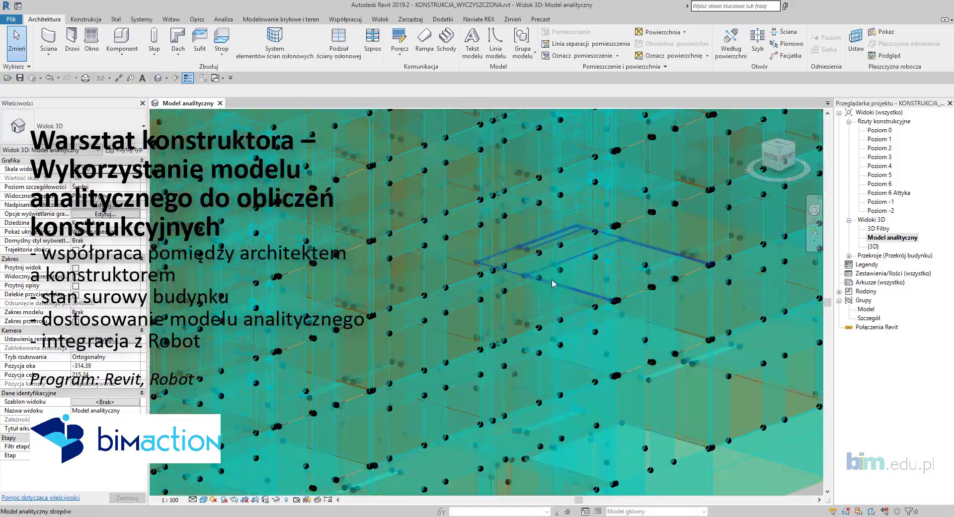
scroll(553, 290, down, 4)
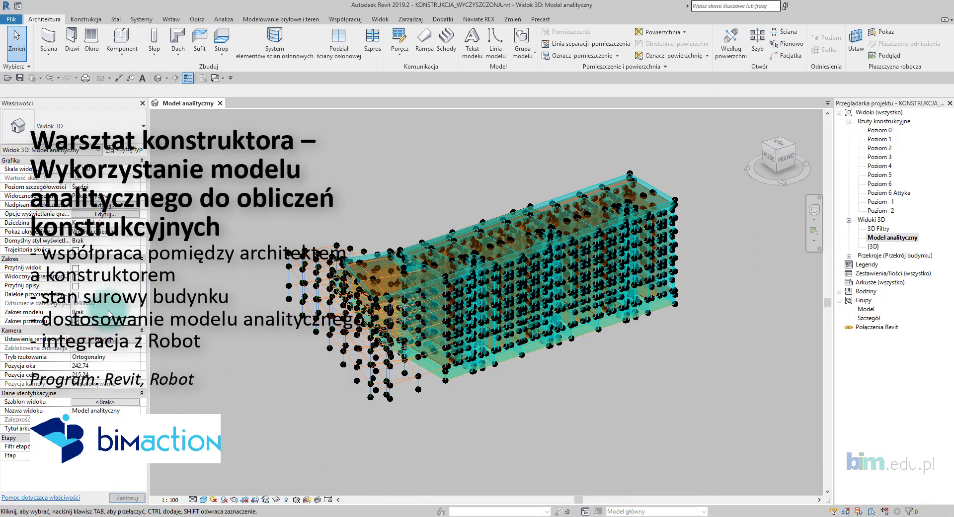
click(243, 245)
scroll(588, 231, up, 3)
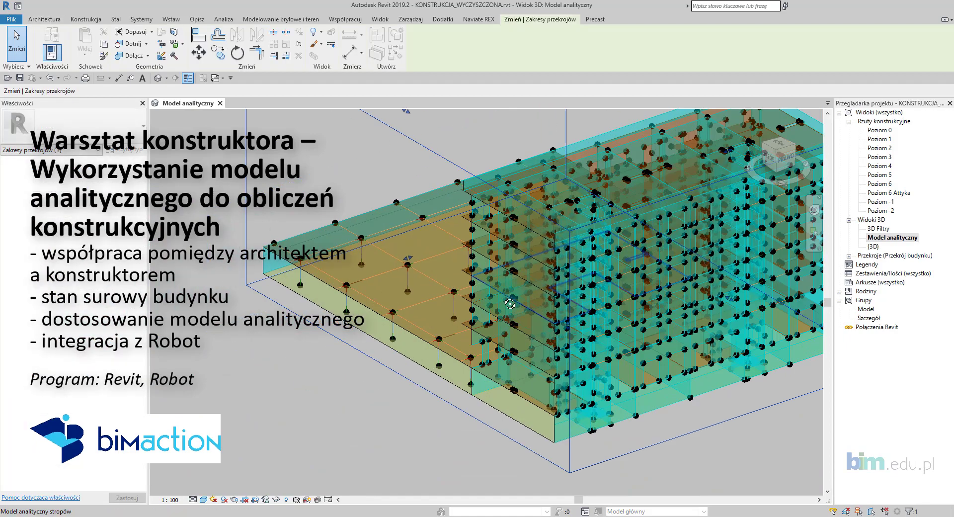
scroll(588, 231, up, 3)
scroll(588, 226, up, 3)
scroll(574, 251, up, 3)
scroll(559, 275, up, 3)
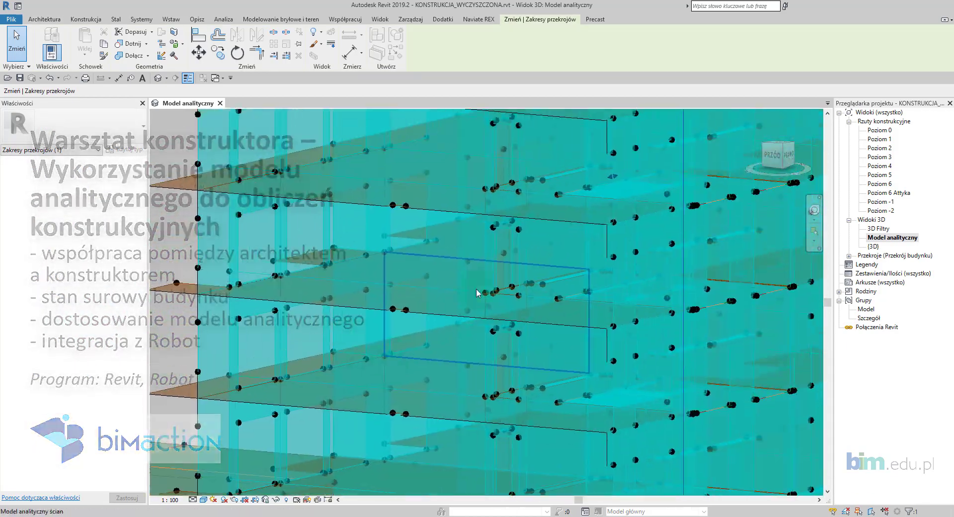
scroll(545, 301, up, 3)
scroll(546, 295, down, 3)
scroll(551, 287, down, 4)
scroll(531, 323, down, 3)
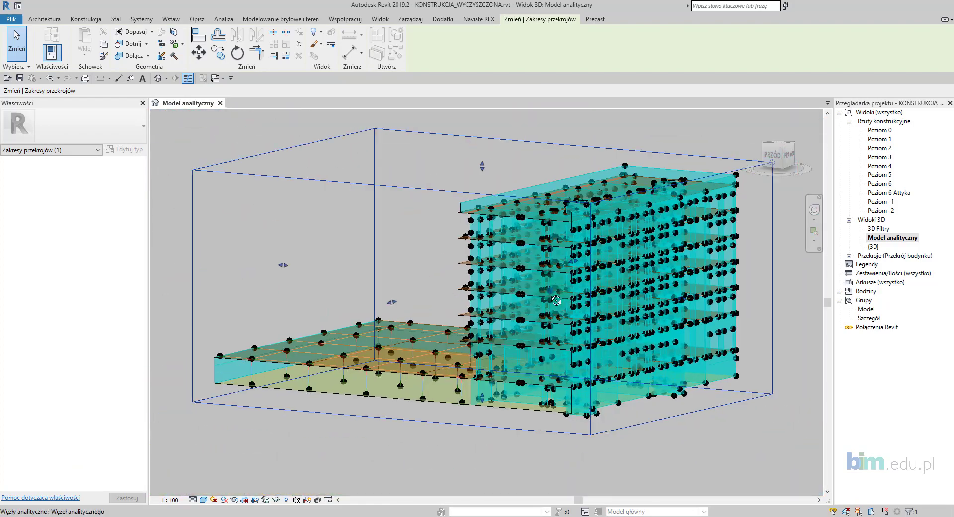
mouse_move(513, 354)
shift+middle_down()
mouse_move(424, 326)
mouse_move(481, 262)
mouse_move(537, 241)
shift+middle_up()
scroll(572, 258, up, 3)
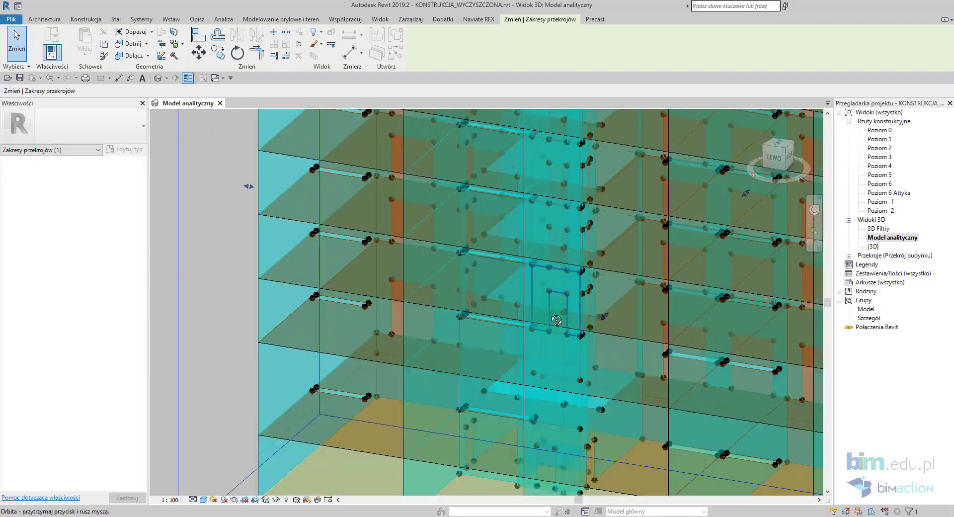
scroll(609, 274, up, 3)
scroll(610, 274, down, 3)
shift+middle_drag(609, 273, 559, 369)
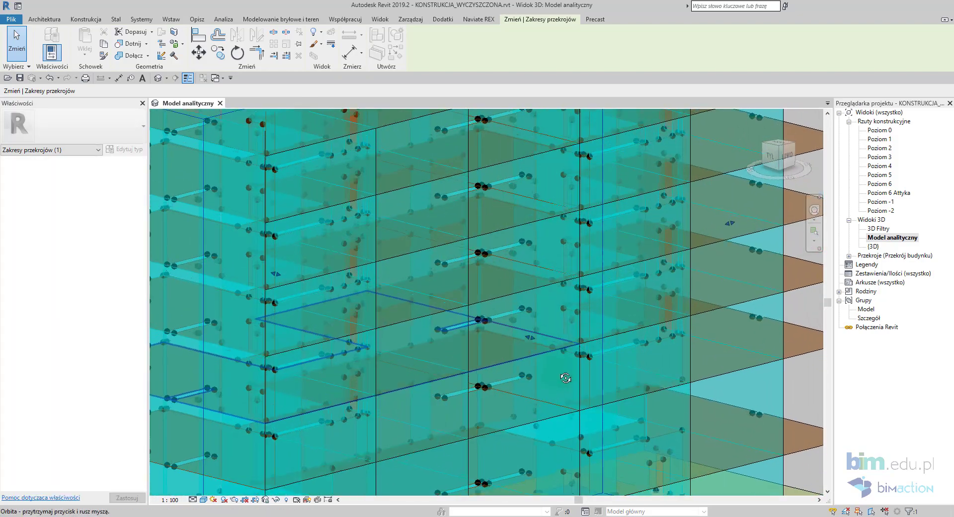
scroll(558, 369, down, 3)
scroll(559, 374, down, 3)
click(204, 361)
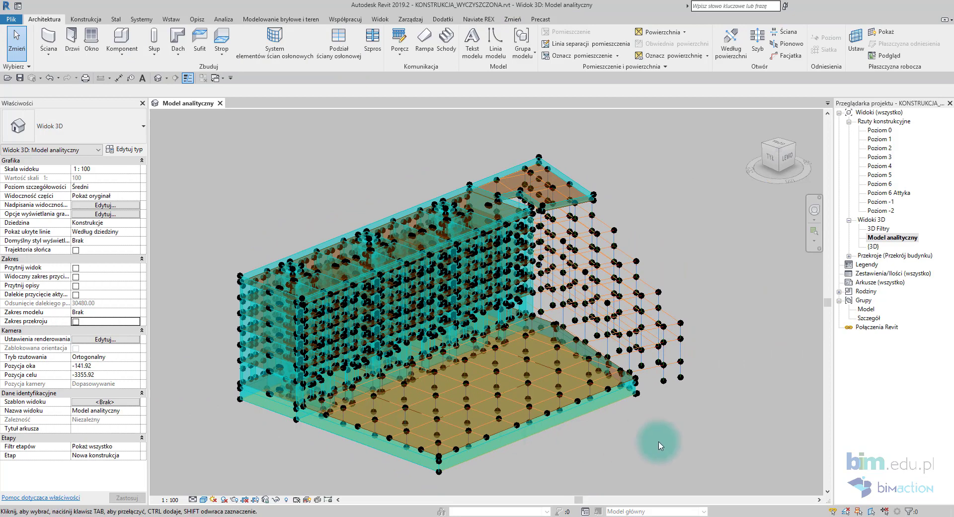
Edit the connected-nodes filter rule to use the jest równy operator
key(v)
key(v)
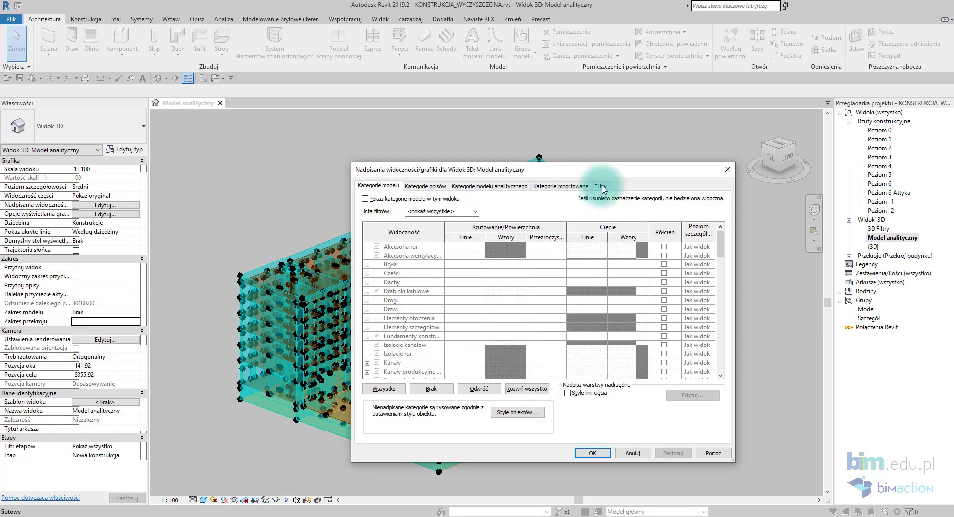
click(602, 189)
click(383, 372)
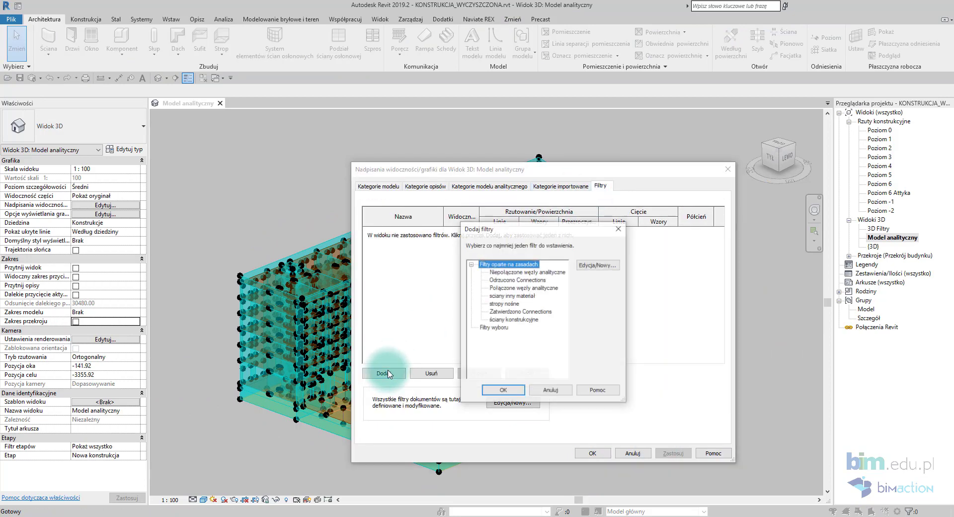
click(592, 266)
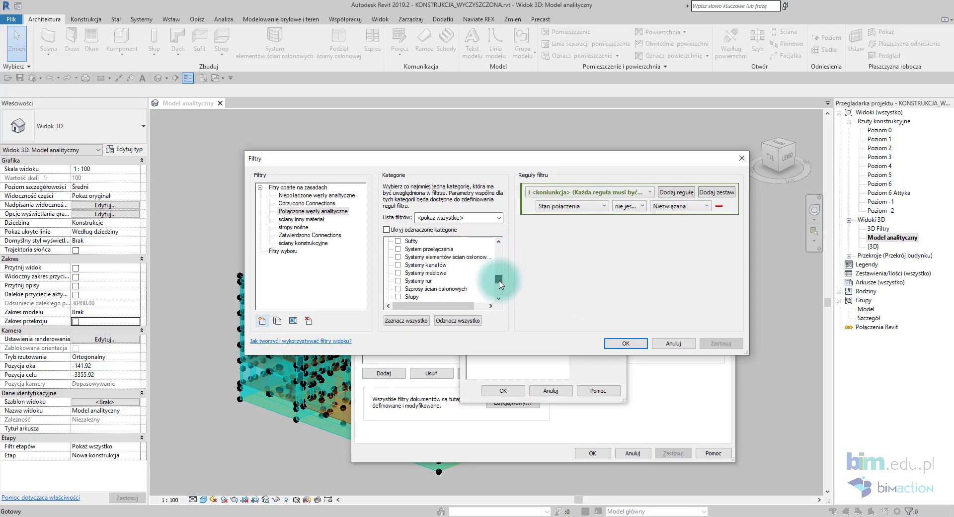
click(640, 205)
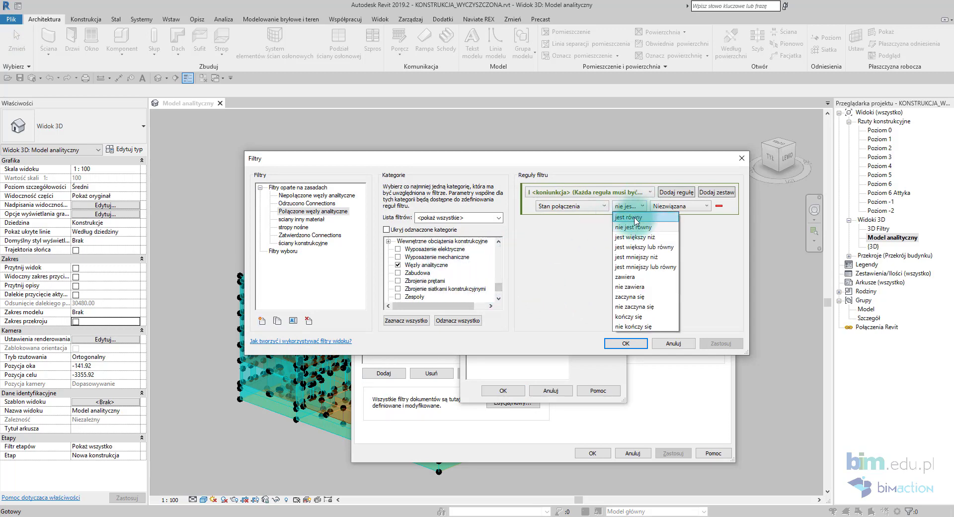
click(669, 223)
click(625, 345)
Add the Połączone węzły analityczne filter to the view with Czerwony line colour
click(541, 294)
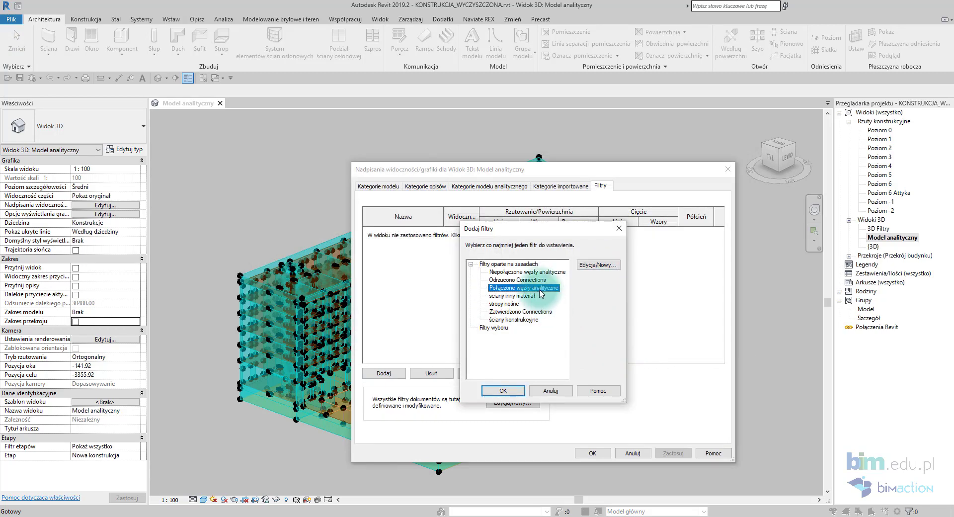
click(503, 390)
click(517, 231)
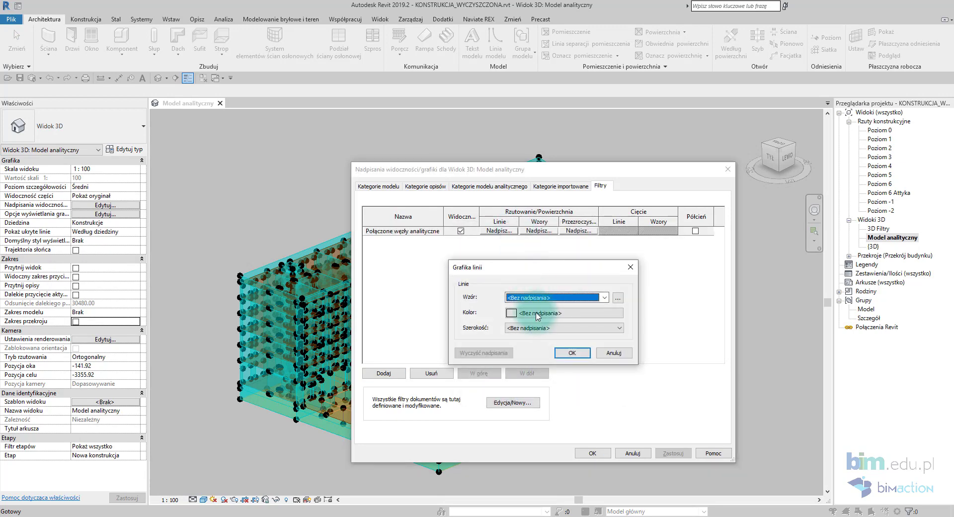
click(557, 320)
click(578, 401)
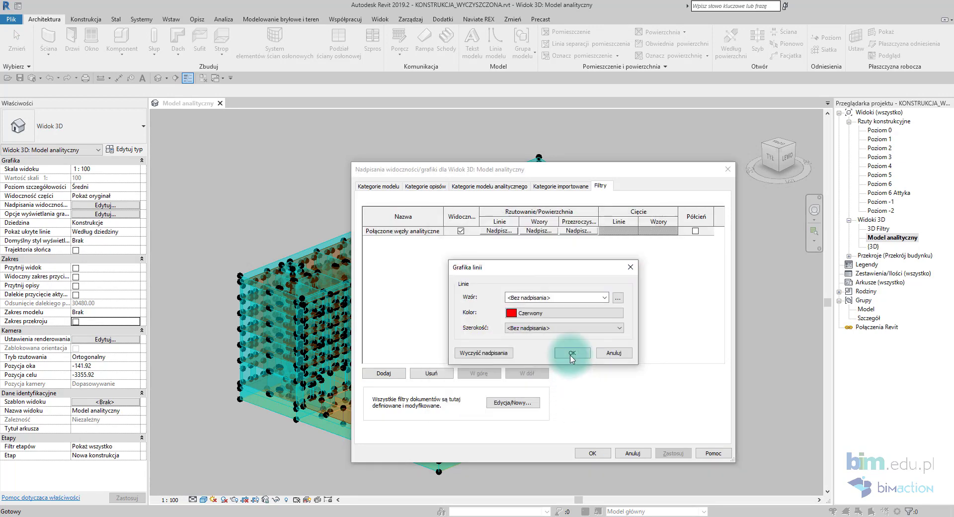
click(577, 372)
Apply the filter override and orbit the model to check the red nodes
click(591, 453)
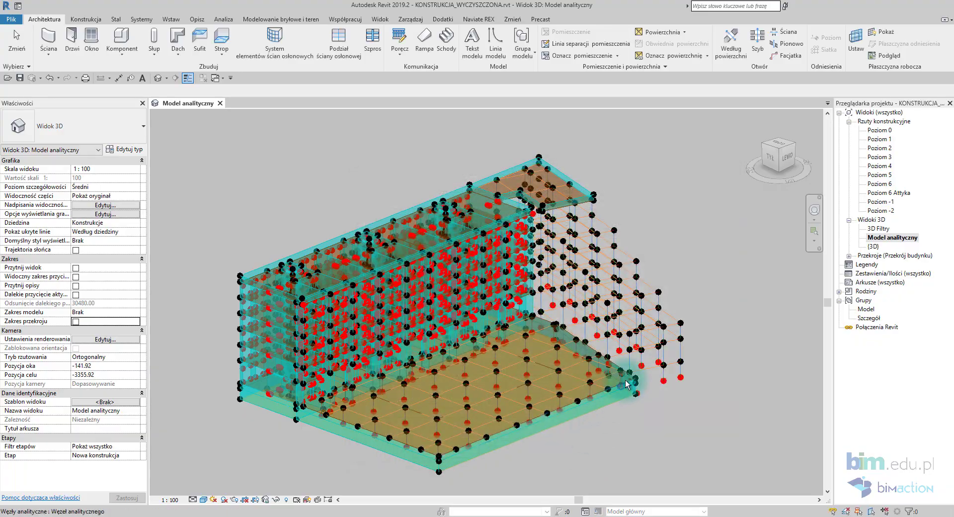
mouse_move(592, 454)
shift+middle_down()
mouse_move(268, 405)
mouse_move(541, 326)
shift+middle_up()
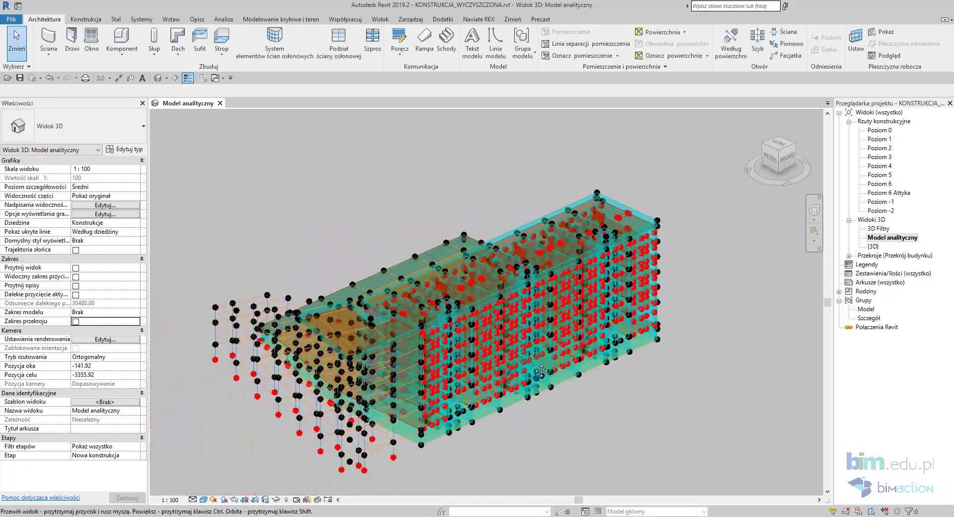
scroll(542, 327, up, 5)
scroll(368, 332, up, 3)
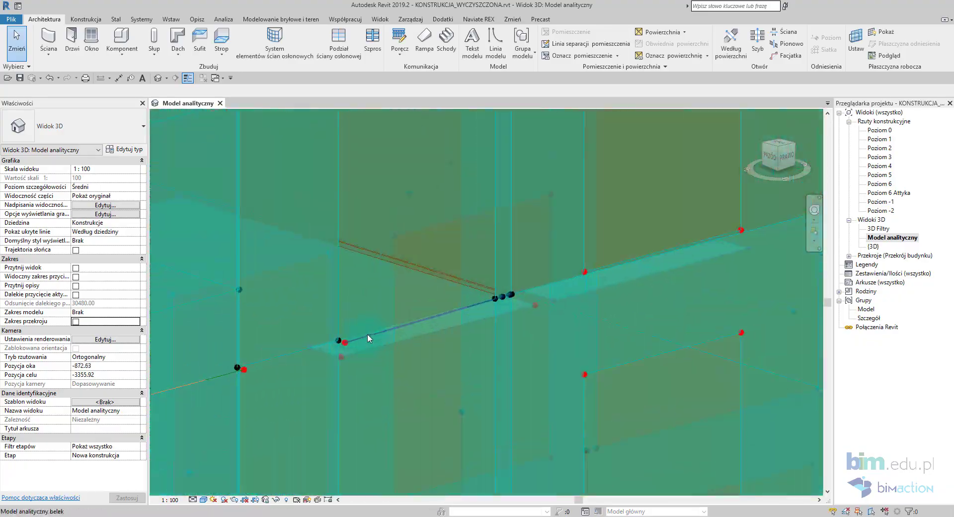
Select several analytical beams across the model
click(368, 333)
scroll(400, 378, up, 2)
scroll(469, 294, up, 2)
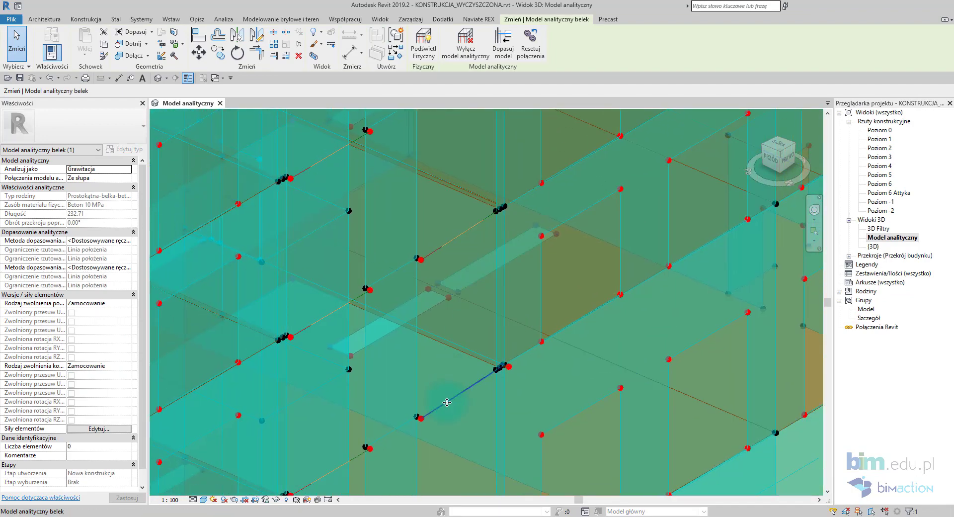
scroll(469, 293, up, 3)
click(417, 298)
scroll(416, 313, down, 2)
shift+middle_drag(416, 314, 533, 338)
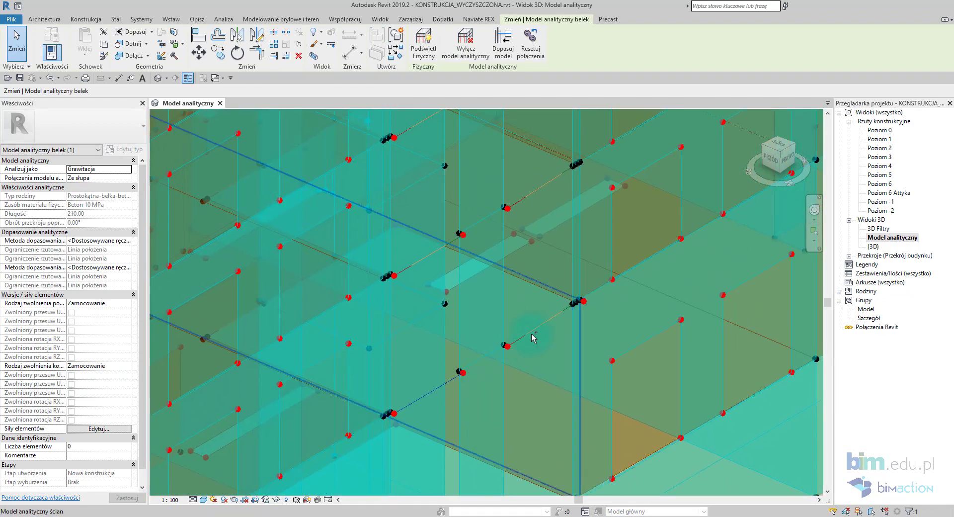
ctrl+click(435, 254)
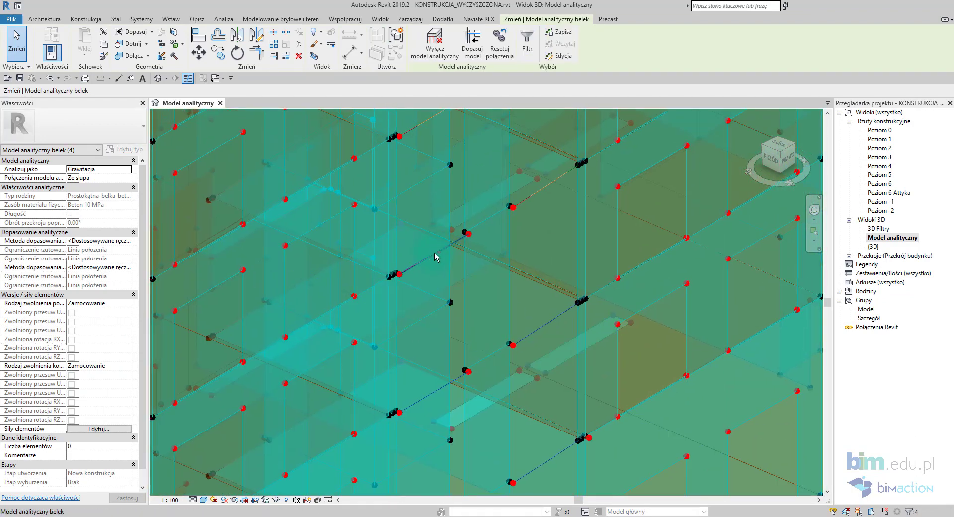
ctrl+click(536, 198)
scroll(433, 258, down, 2)
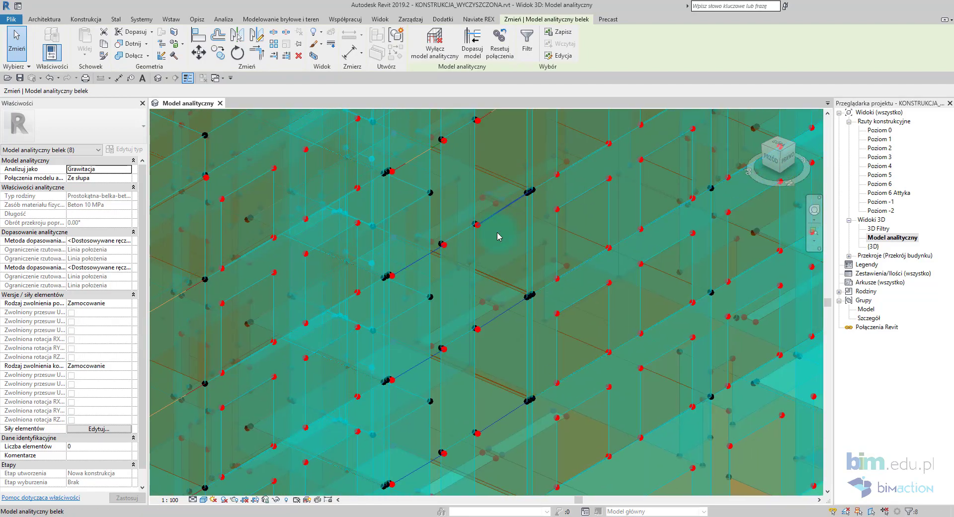
shift+middle_drag(499, 237, 411, 246)
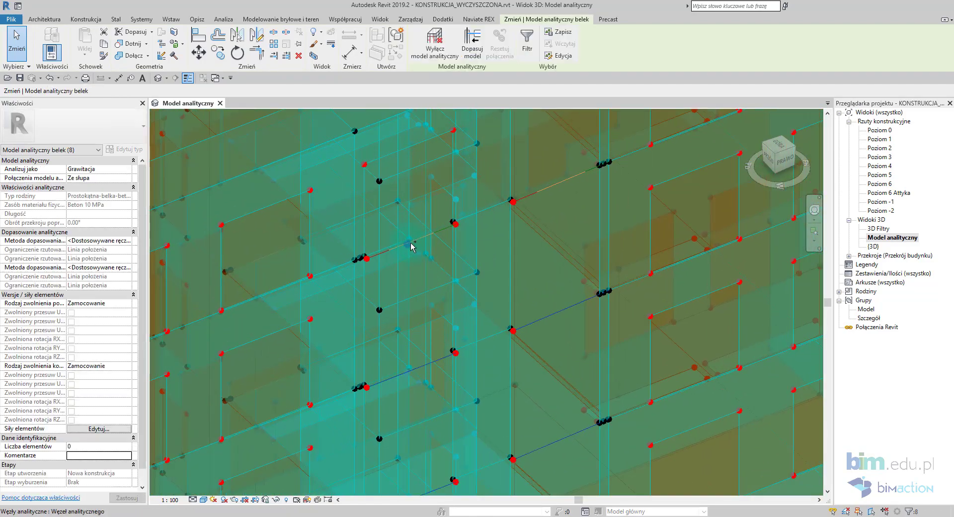
Crop the view with a section box around the selected beams, then deselect
click(313, 55)
mouse_move(450, 207)
shift+middle_down()
mouse_move(497, 307)
mouse_move(401, 341)
shift+middle_up()
scroll(348, 336, up, 5)
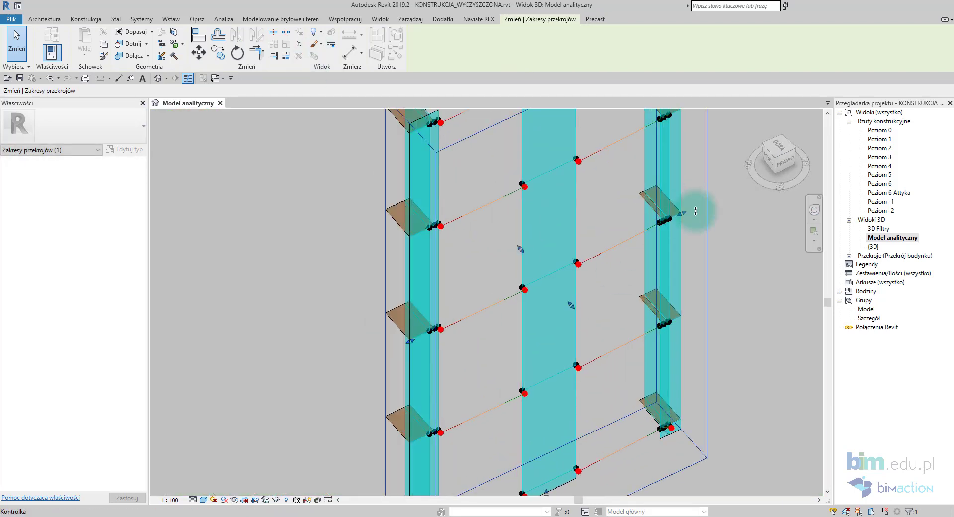
key(Escape)
scroll(516, 377, down, 2)
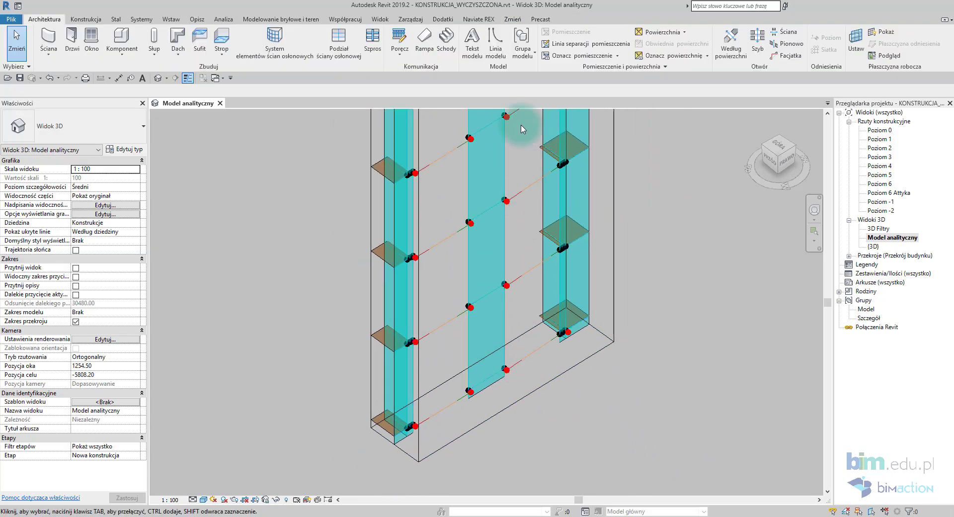
Select an analytical beam and zoom in to inspect its end node
click(521, 126)
scroll(417, 423, up, 5)
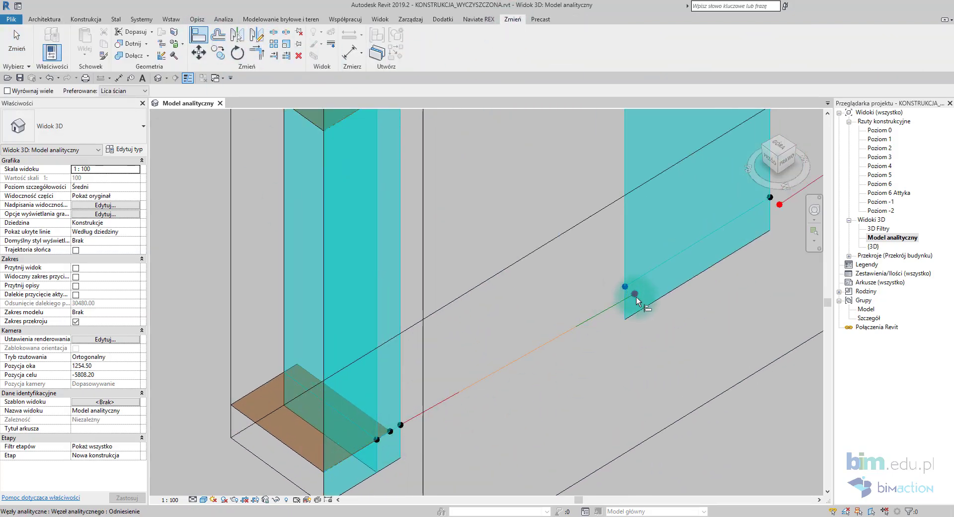
scroll(636, 297, down, 3)
scroll(547, 339, up, 3)
scroll(633, 264, up, 3)
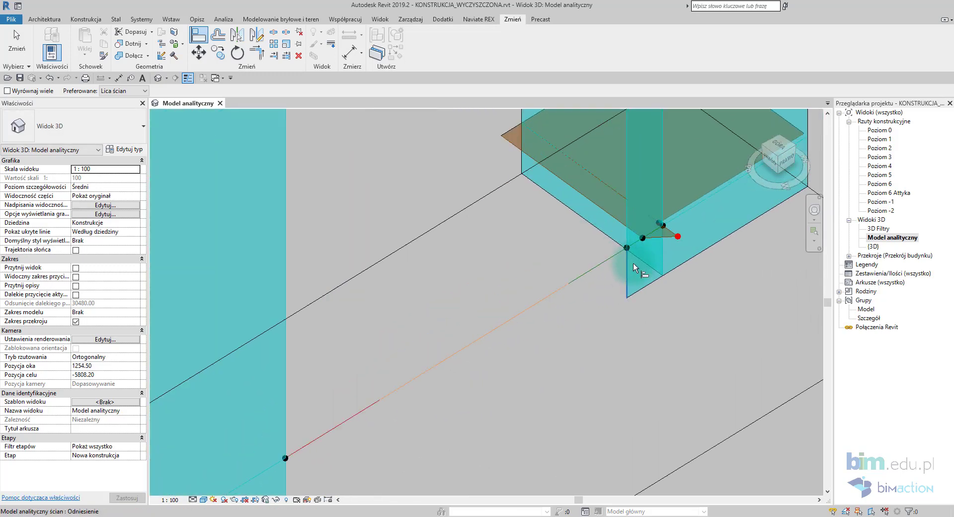
scroll(603, 303, up, 3)
key(Escape)
Select the slab's analytical model and enter analytical model editing
click(605, 303)
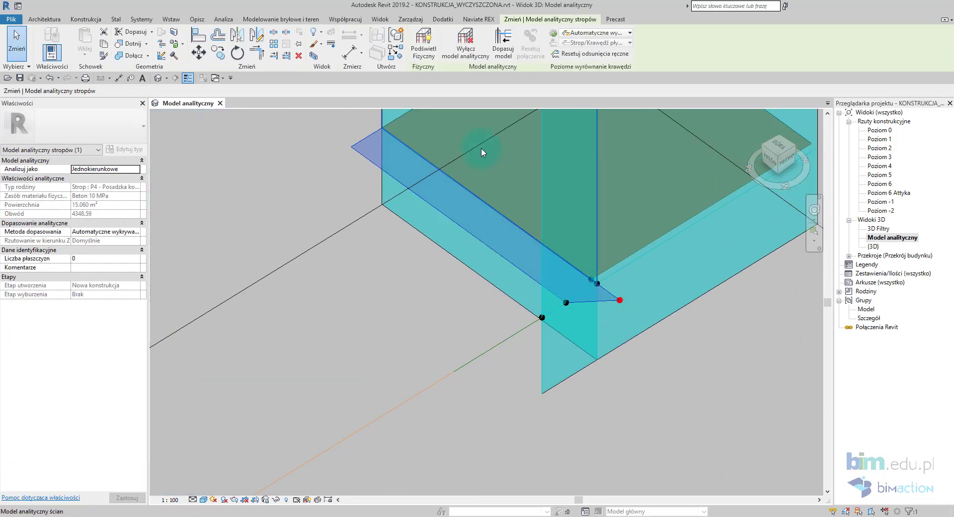
click(504, 49)
scroll(621, 307, up, 3)
click(621, 297)
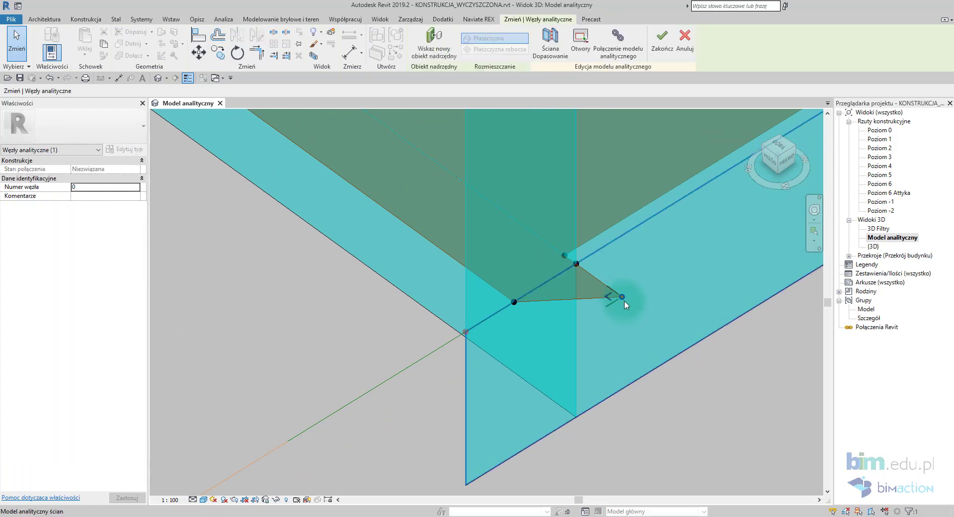
scroll(621, 297, up, 2)
click(553, 247)
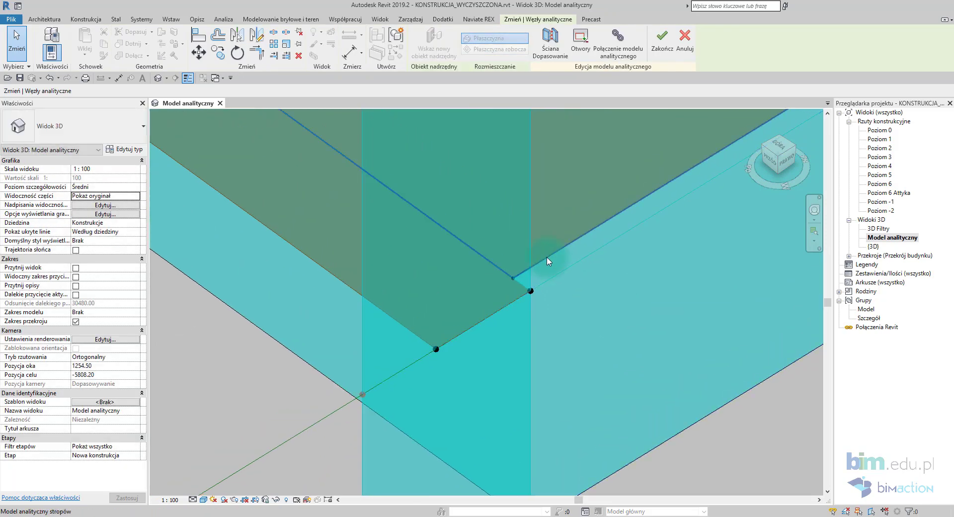
scroll(512, 279, down, 3)
scroll(550, 326, down, 2)
scroll(551, 326, down, 3)
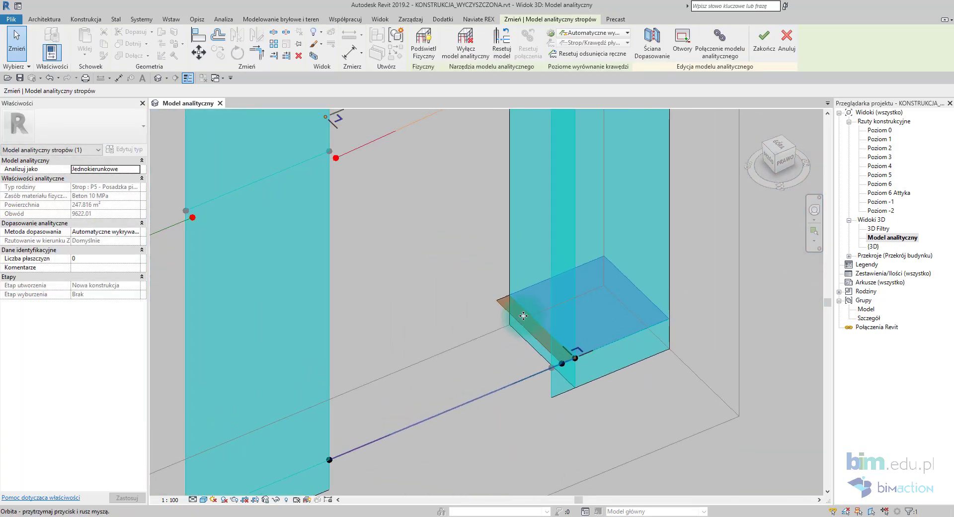
mouse_move(547, 268)
middle_down()
mouse_move(475, 297)
mouse_move(556, 286)
middle_up()
click(389, 264)
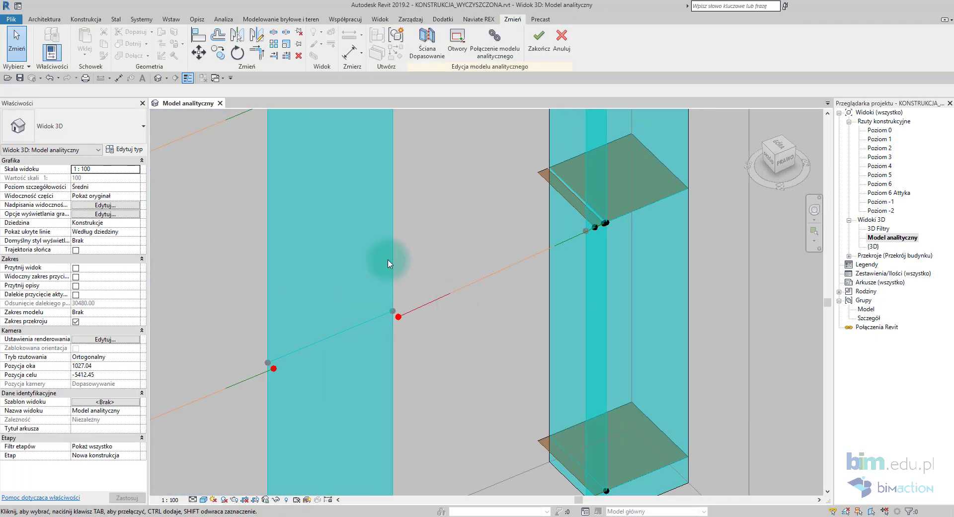
Align the beam end nodes to the wall's analytical edge
click(199, 39)
scroll(352, 276, up, 1)
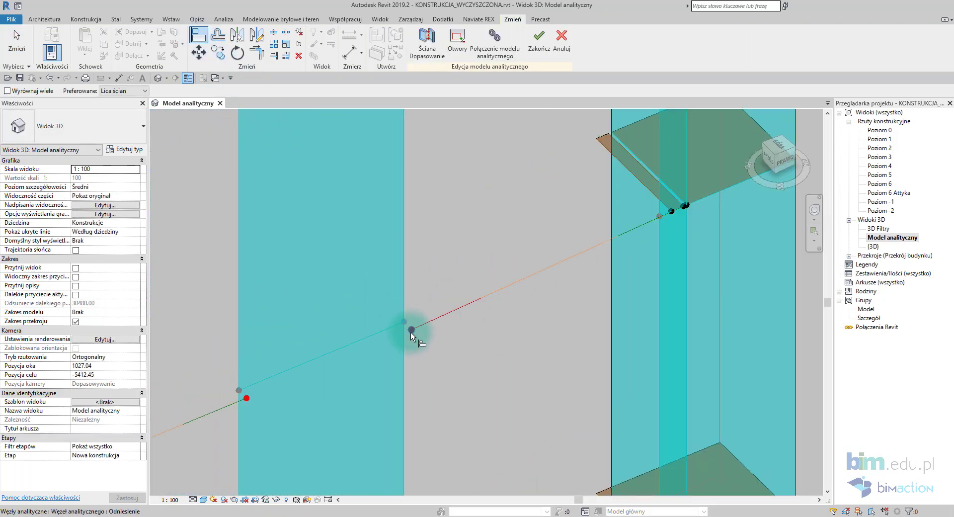
scroll(412, 335, down, 4)
scroll(522, 340, up, 5)
scroll(405, 336, up, 2)
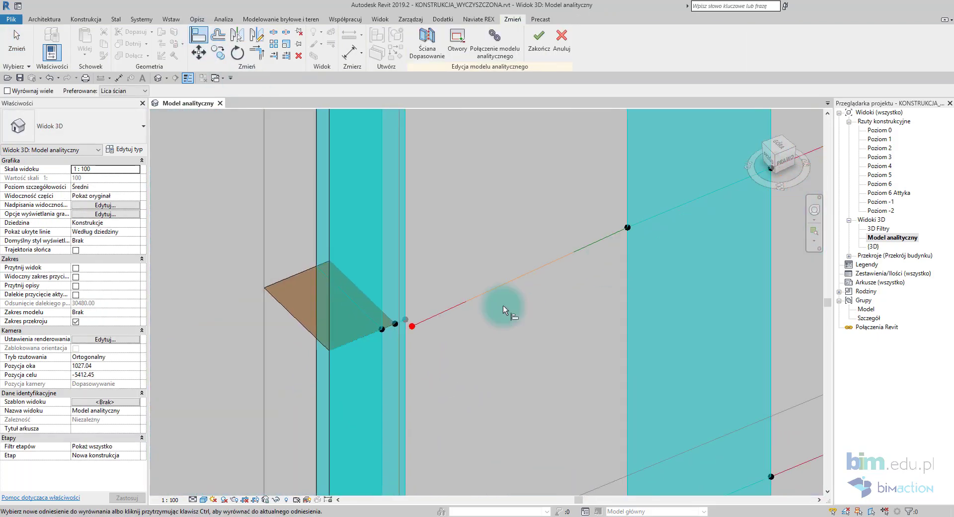
scroll(421, 352, down, 2)
scroll(352, 251, up, 2)
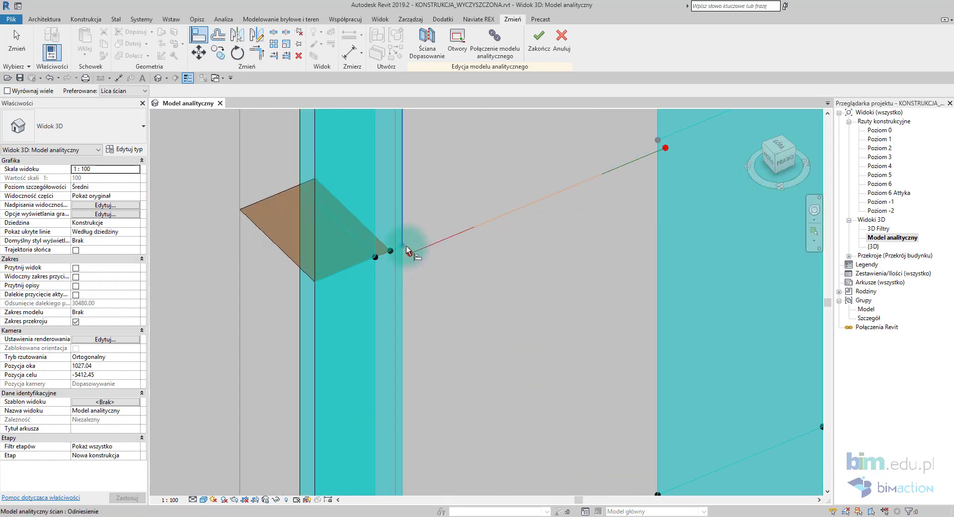
scroll(575, 251, down, 2)
scroll(456, 257, up, 2)
scroll(471, 270, down, 2)
scroll(473, 278, up, 2)
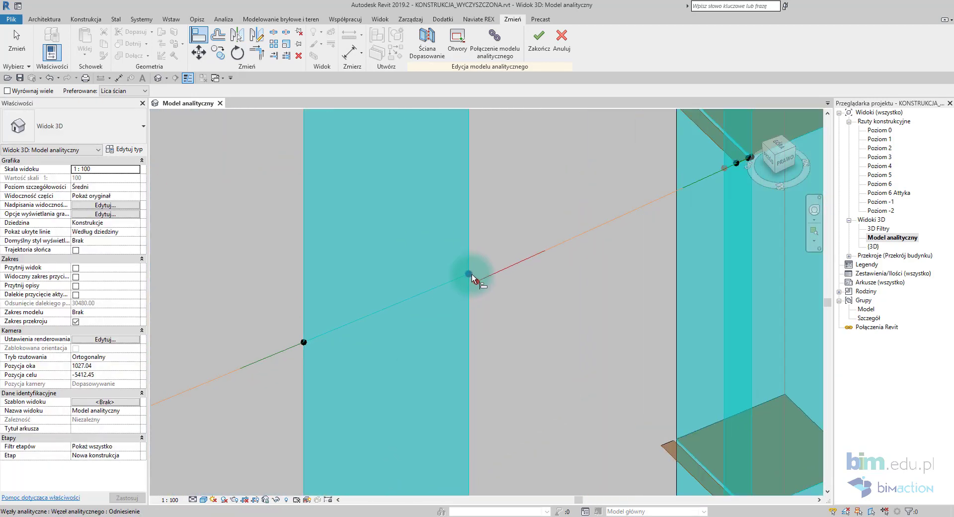
scroll(480, 284, down, 2)
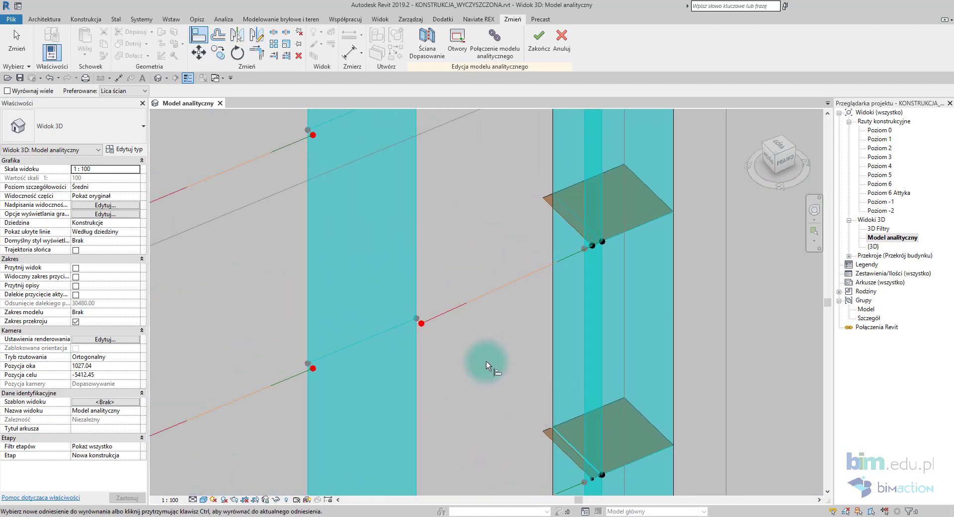
scroll(410, 317, up, 2)
scroll(411, 317, down, 2)
scroll(397, 334, up, 2)
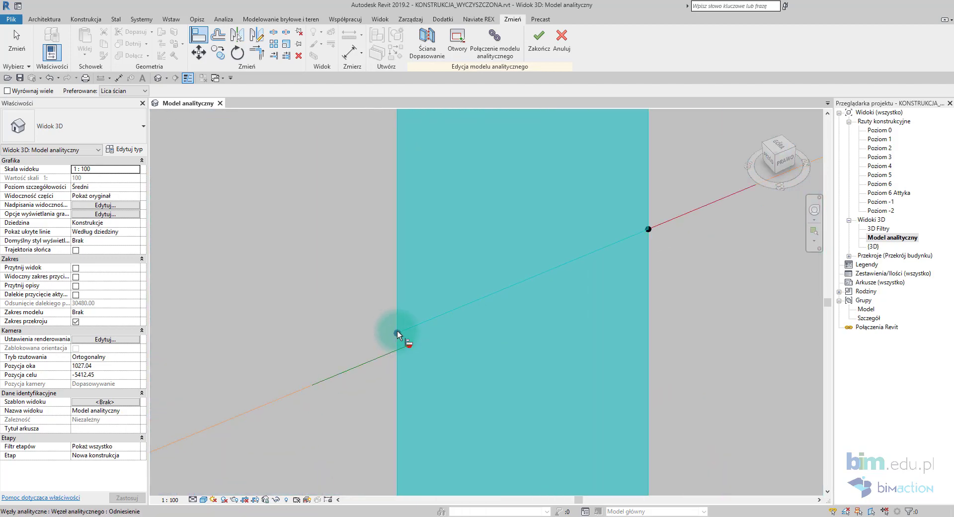
click(384, 384)
scroll(384, 384, down, 2)
scroll(339, 357, up, 2)
scroll(357, 377, down, 2)
scroll(404, 380, up, 2)
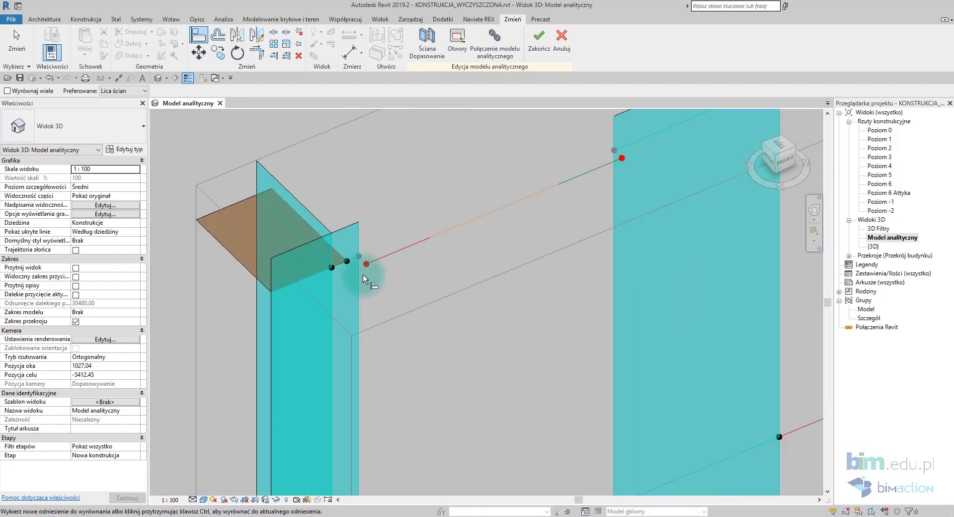
scroll(366, 268, up, 1)
scroll(505, 271, up, 2)
scroll(489, 230, down, 2)
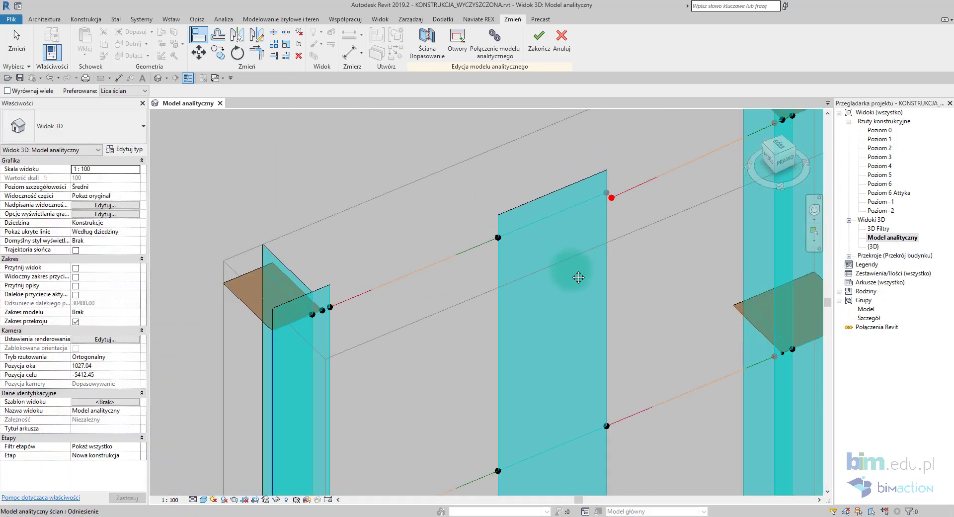
scroll(504, 270, up, 2)
scroll(501, 275, down, 2)
scroll(556, 238, down, 2)
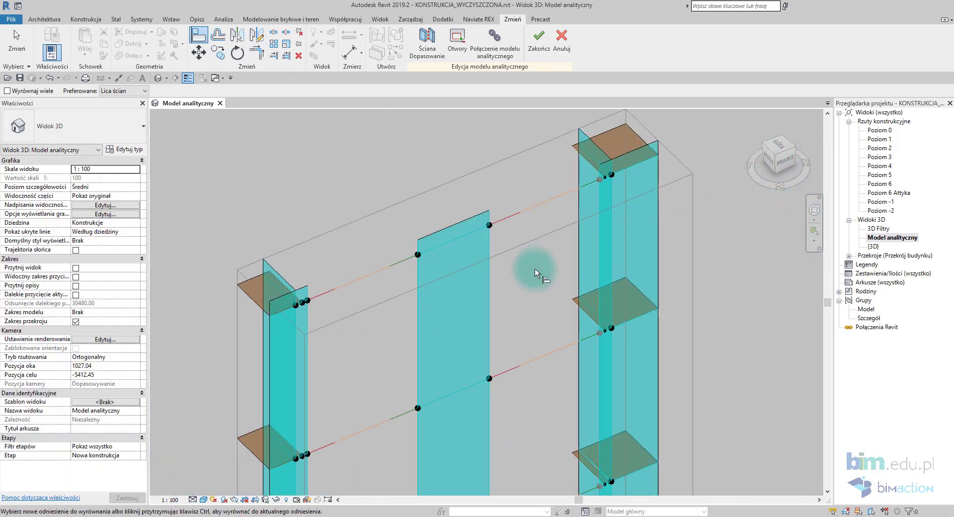
scroll(571, 249, down, 1)
key(Escape)
Recentre the cropped view and uncheck Section Box in Properties
scroll(499, 355, down, 2)
middle_drag(499, 355, 493, 328)
click(99, 321)
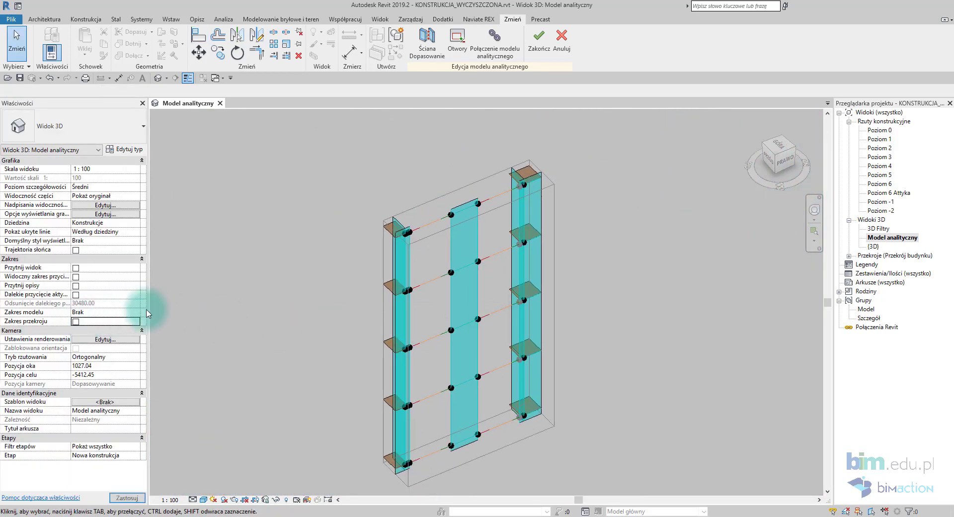
Orbit and zoom to the building's top corner and select the top floor's analytical model
scroll(496, 308, down, 3)
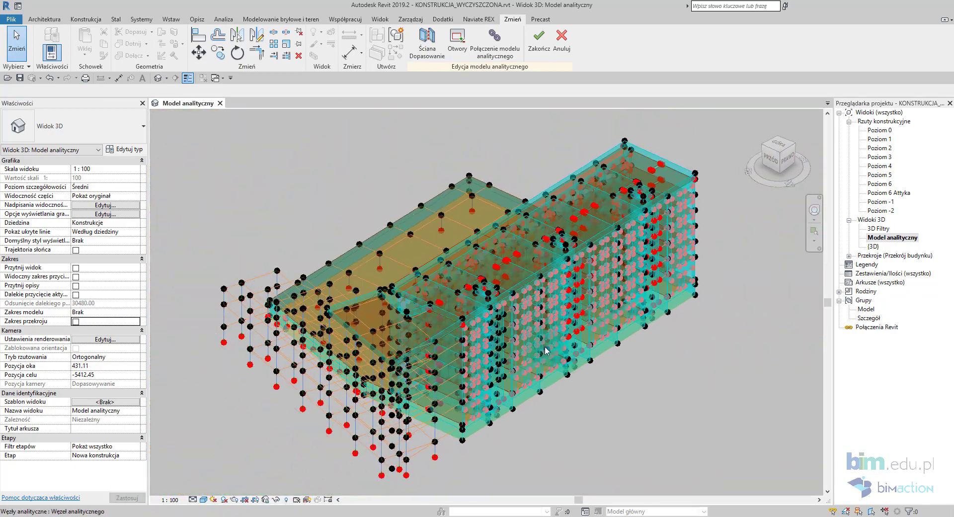
mouse_move(757, 117)
shift+middle_down()
mouse_move(707, 285)
mouse_move(430, 249)
shift+middle_up()
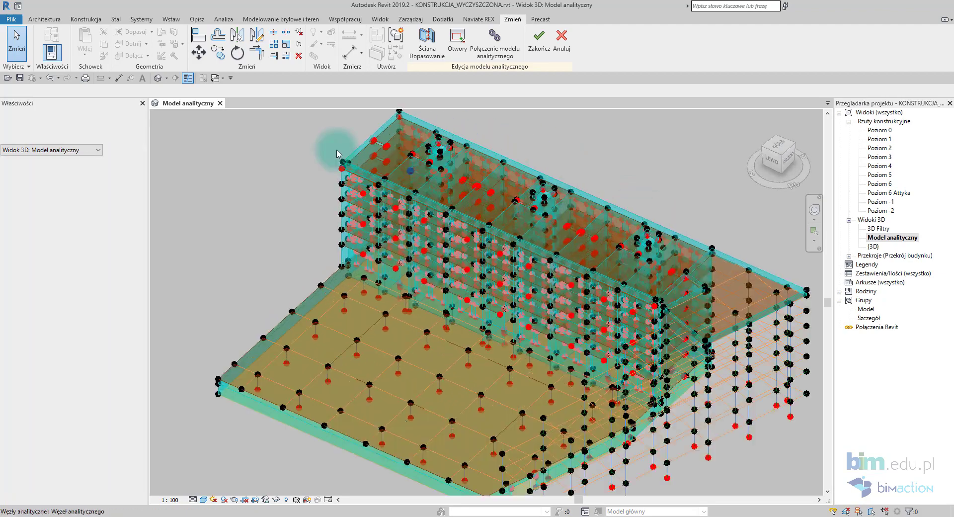
scroll(430, 248, up, 3)
scroll(430, 248, up, 4)
scroll(485, 262, up, 2)
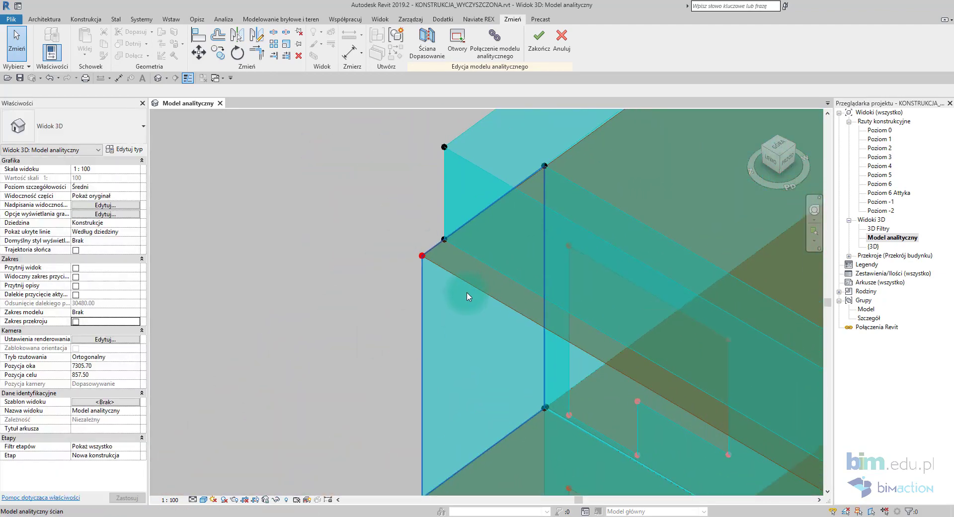
middle_drag(458, 255, 474, 313)
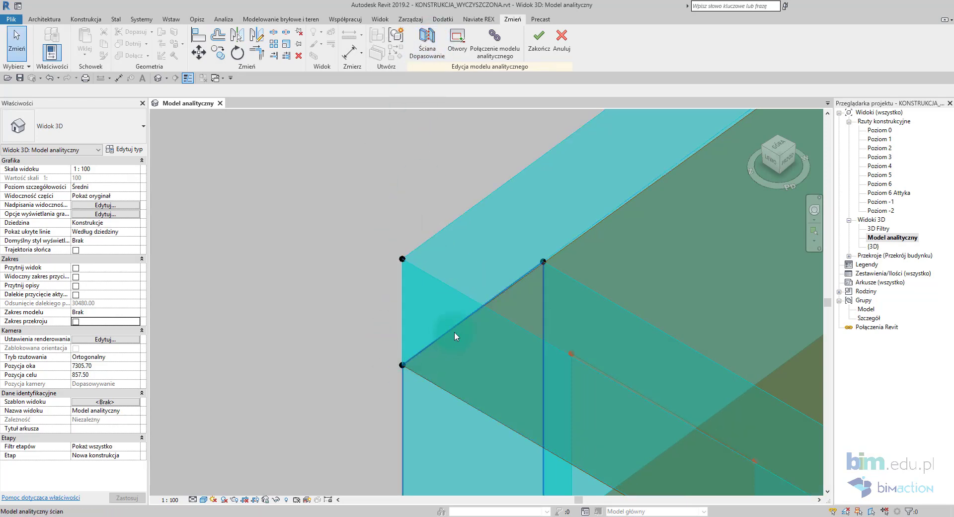
scroll(456, 337, down, 3)
scroll(580, 255, up, 3)
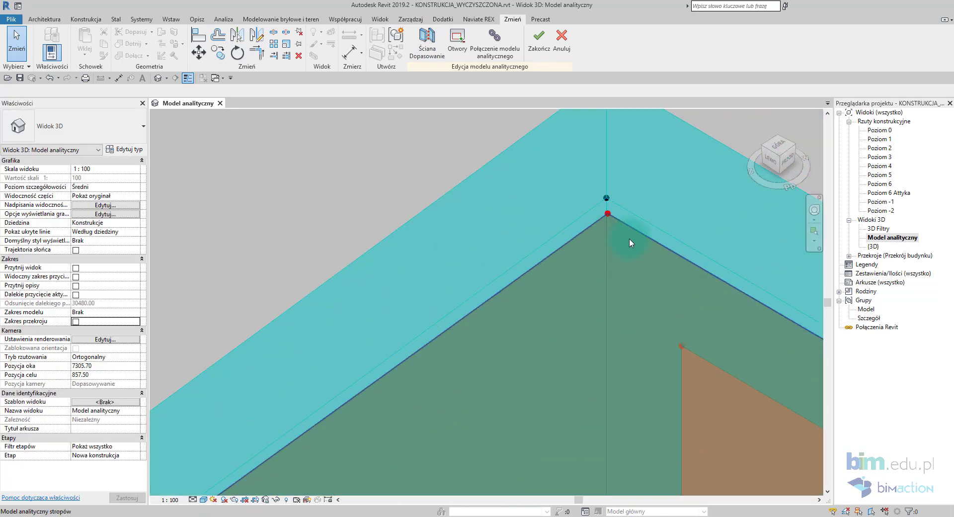
click(629, 239)
scroll(597, 283, up, 3)
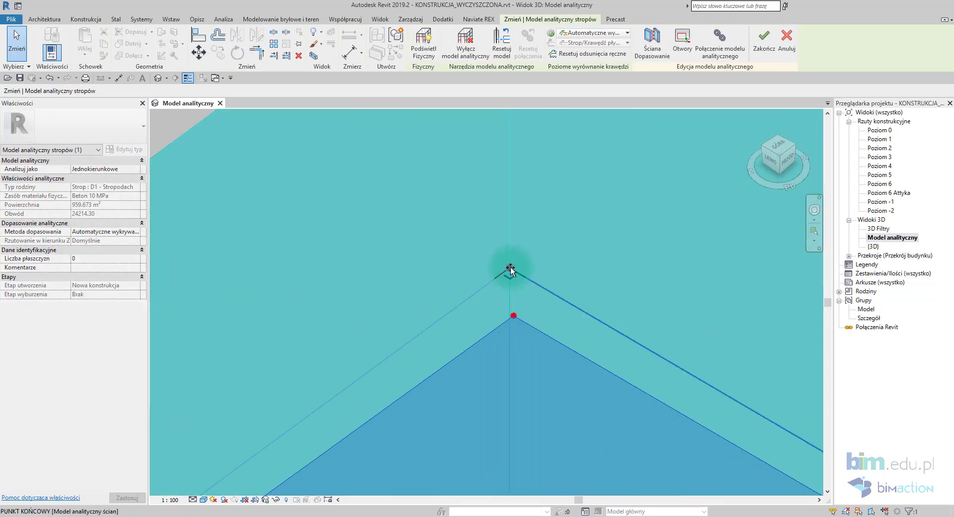
Snap the floor's corner analytical node onto the wall end
drag(510, 268, 510, 270)
scroll(511, 273, down, 5)
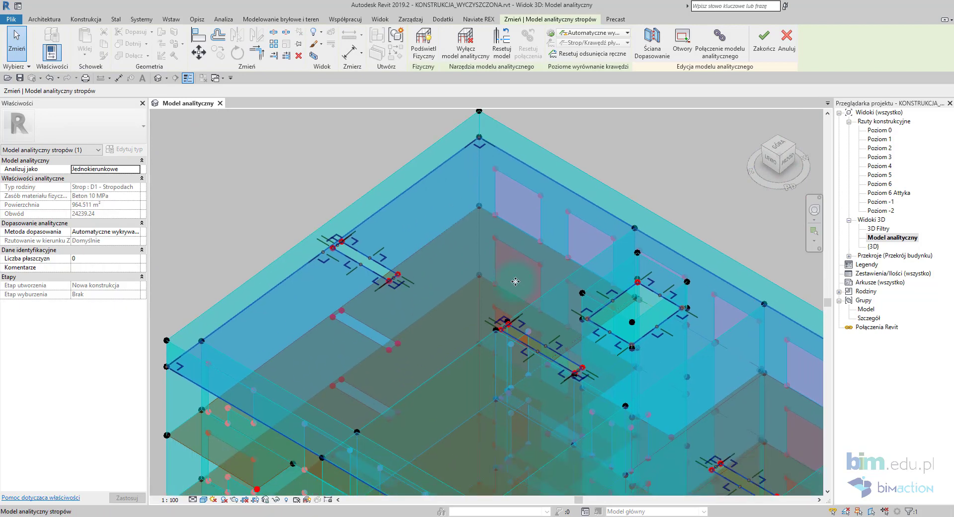
scroll(515, 281, down, 3)
key(Escape)
scroll(597, 267, up, 3)
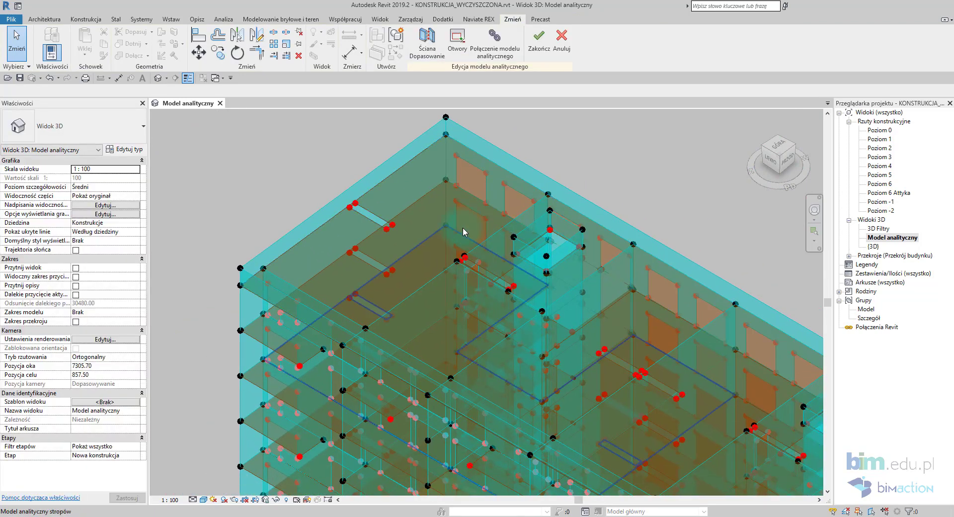
Select the roof slab's analytical surface and briefly start, then cancel, Align
click(415, 186)
scroll(537, 240, up, 3)
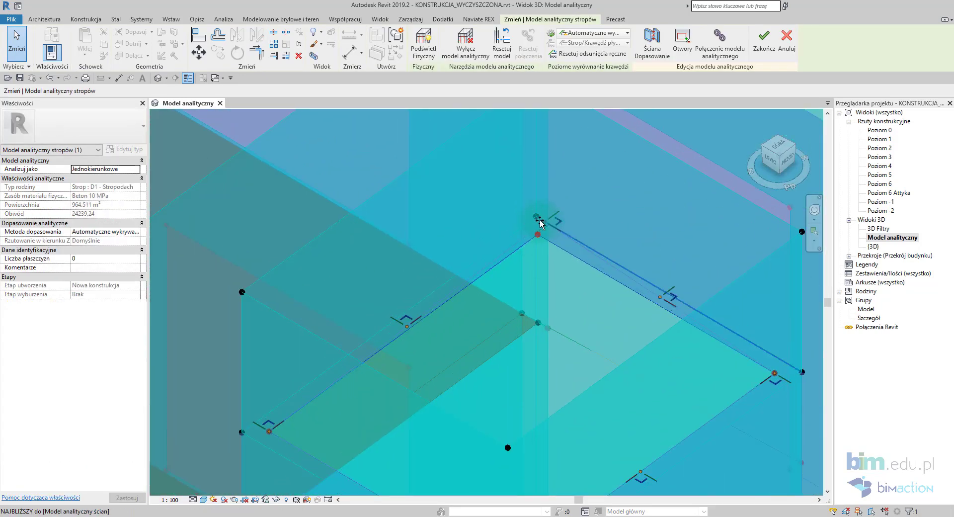
scroll(549, 244, down, 4)
click(199, 35)
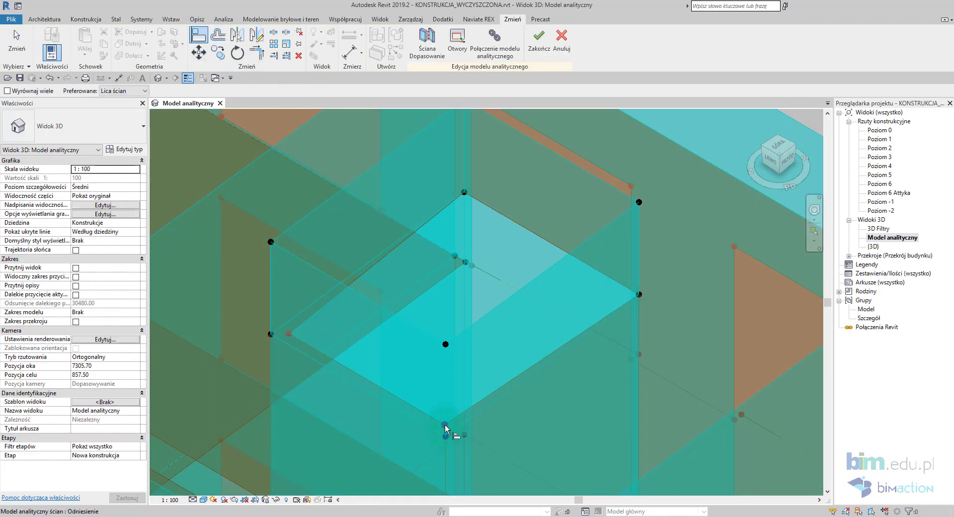
scroll(288, 330, down, 5)
key(Escape)
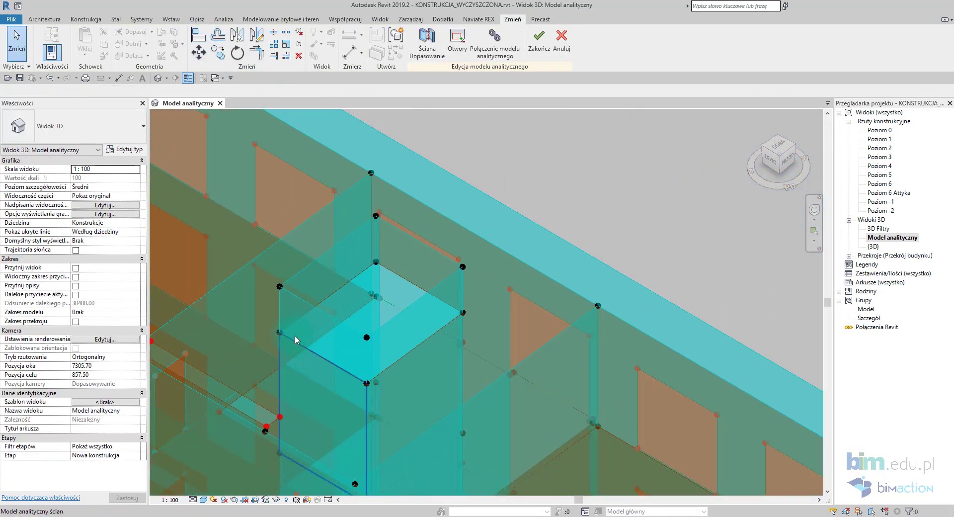
Set the roof slab's Metoda dopasowania to Rzutowanie, projected in Z to Poziom 6
mouse_move(393, 360)
middle_down()
mouse_move(372, 228)
mouse_move(564, 280)
middle_up()
scroll(564, 279, down, 2)
scroll(565, 279, down, 2)
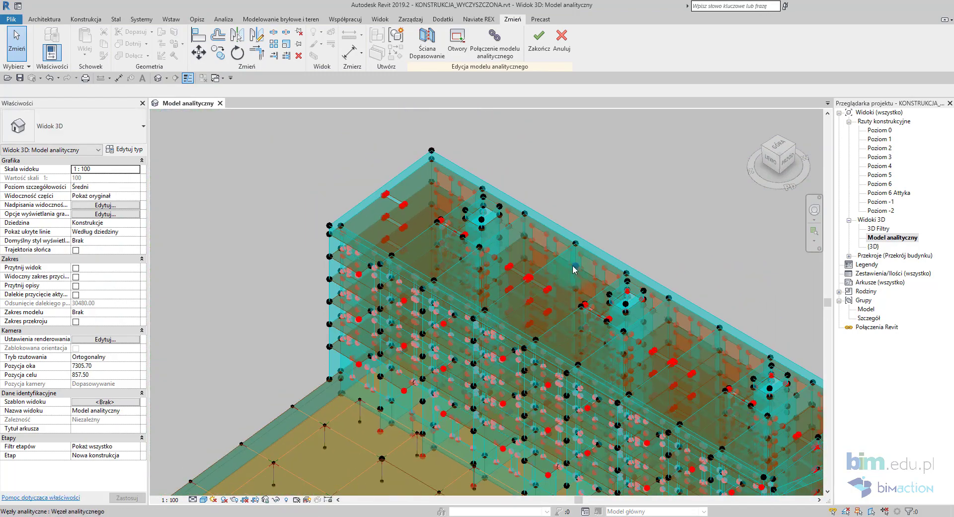
click(406, 193)
middle_drag(406, 194, 304, 211)
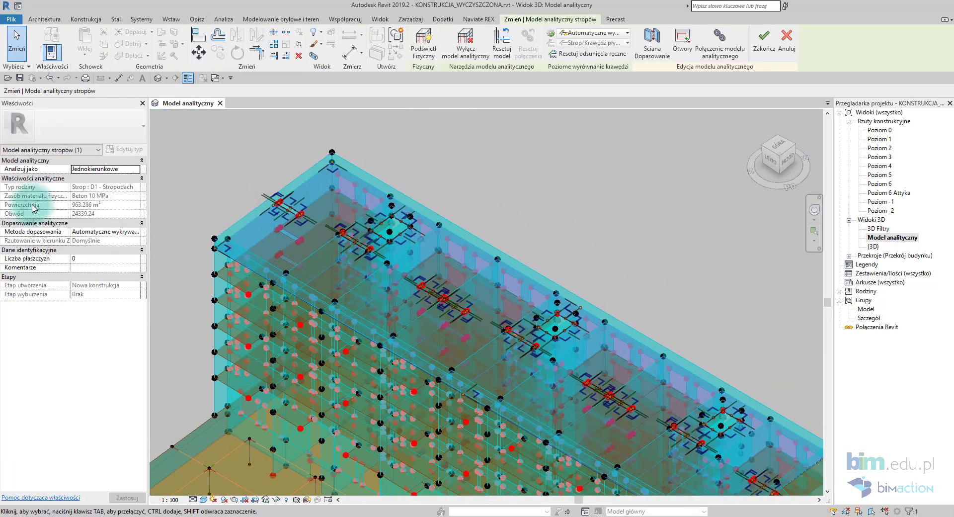
click(136, 233)
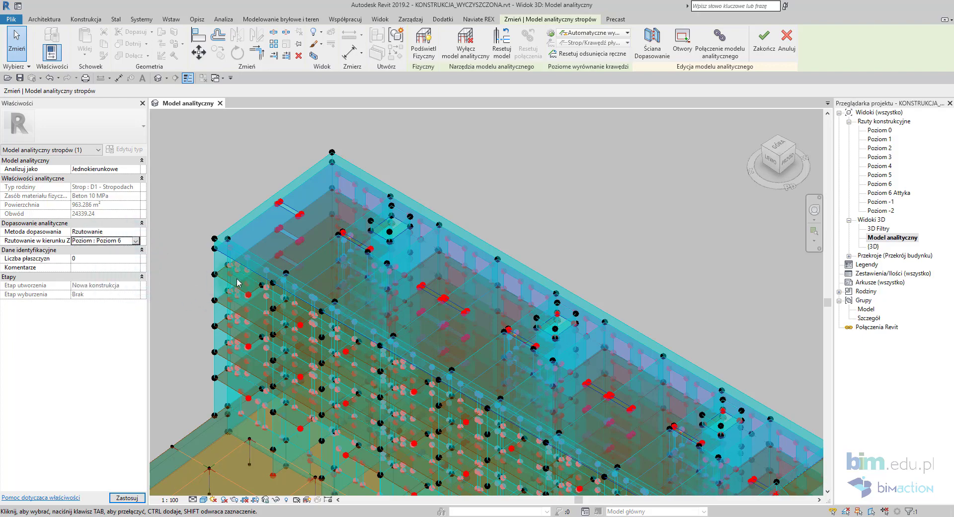
click(226, 209)
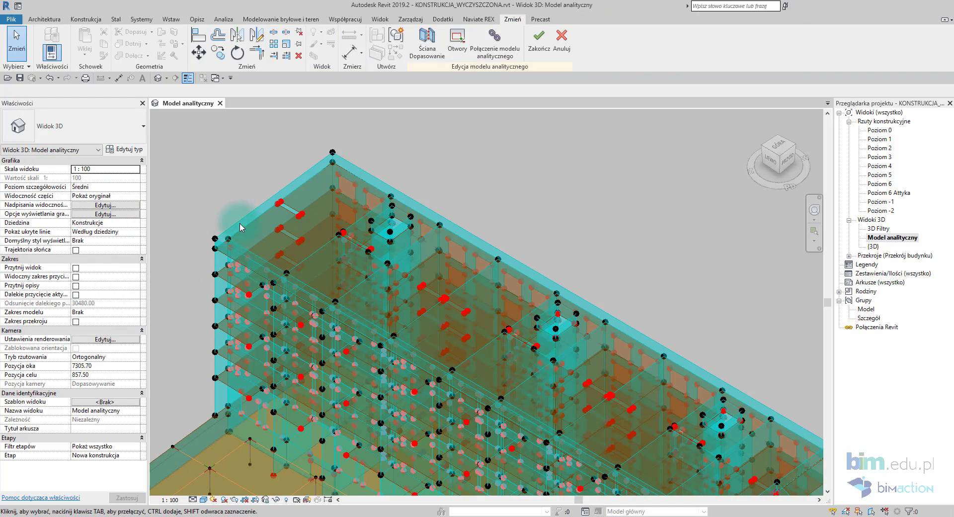
Delete the Połączone węzły analityczne filter in VV Filtry and click Zakończ
shift+middle_drag(240, 227, 584, 363)
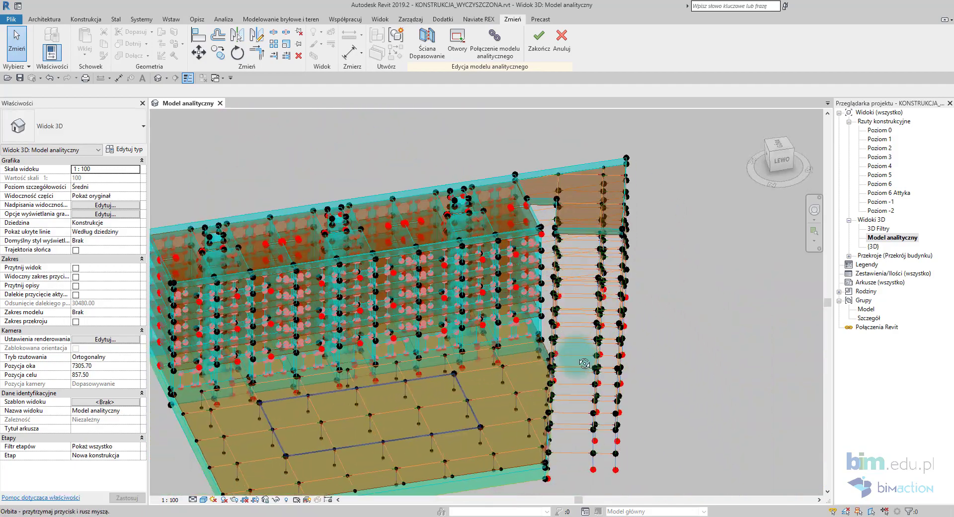
mouse_move(584, 364)
shift+middle_down()
mouse_move(720, 401)
mouse_move(713, 416)
shift+middle_up()
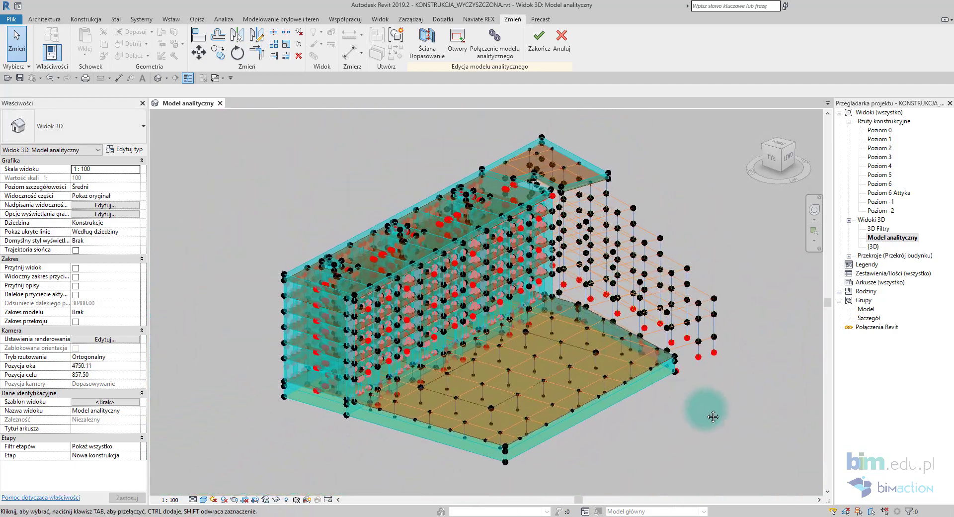
key(v)
key(v)
click(599, 186)
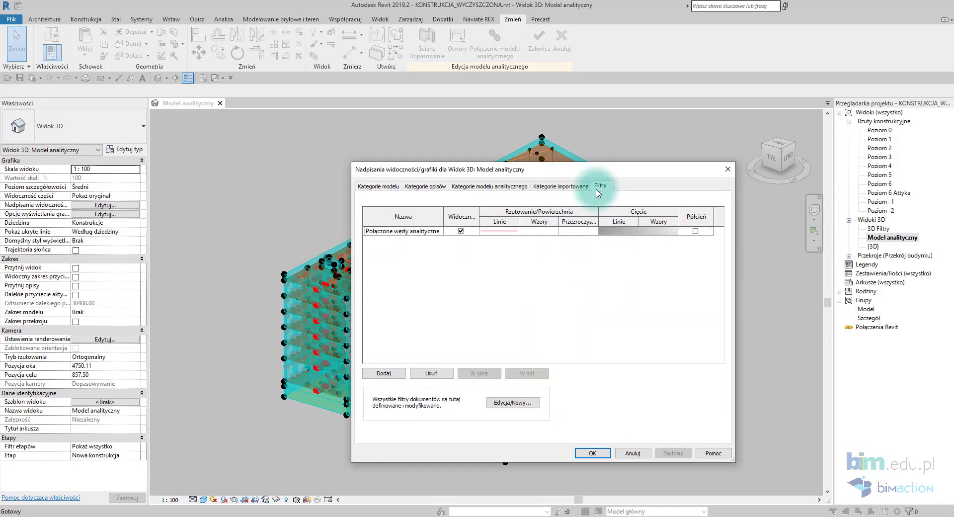
click(426, 372)
click(596, 453)
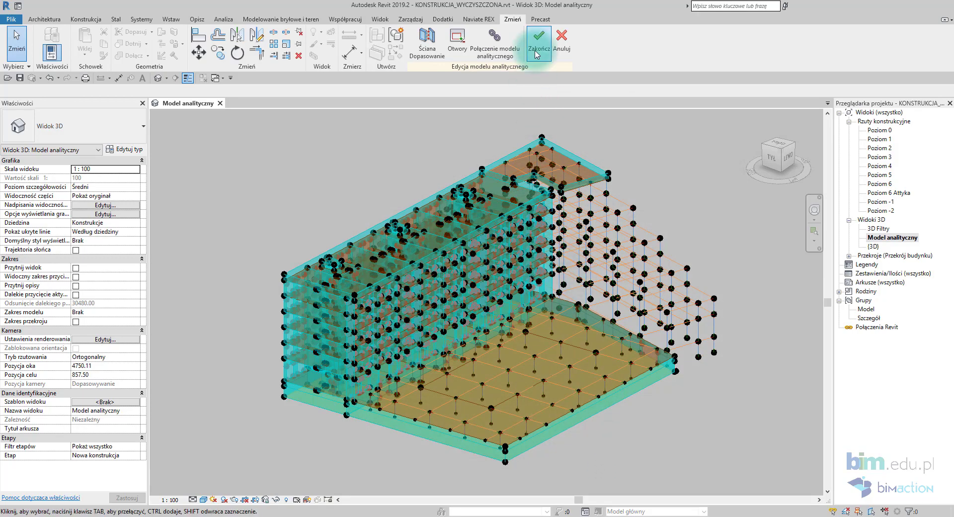
click(536, 51)
shift+middle_drag(534, 138, 406, 161)
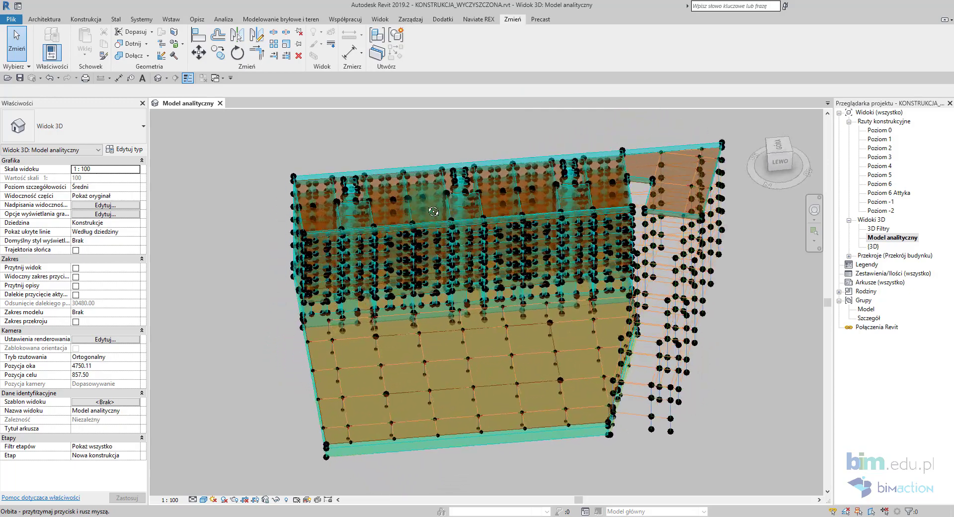
scroll(406, 162, up, 3)
scroll(399, 251, up, 2)
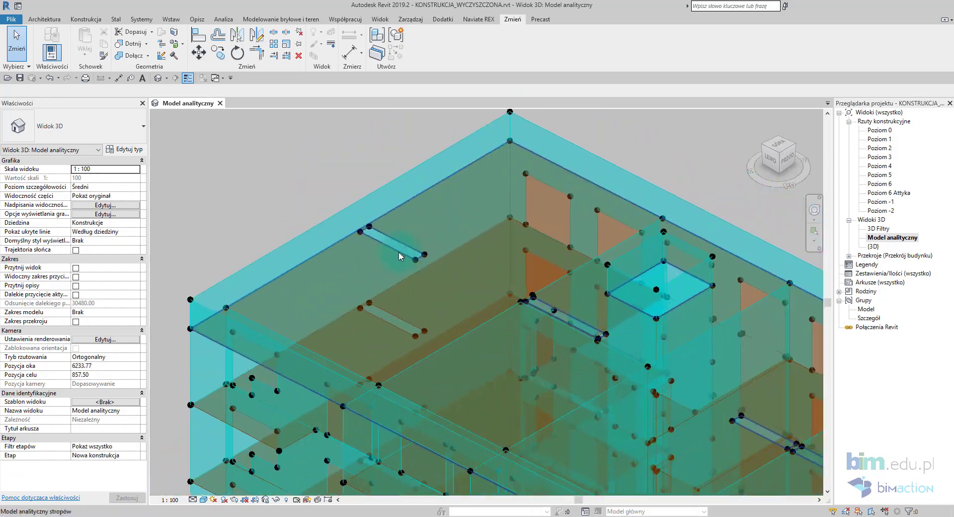
scroll(399, 251, up, 2)
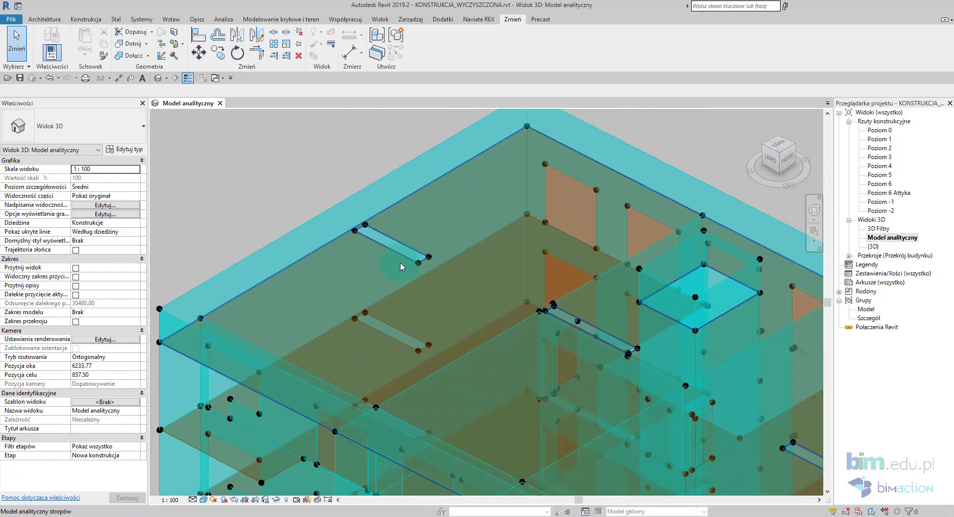
click(433, 255)
click(510, 50)
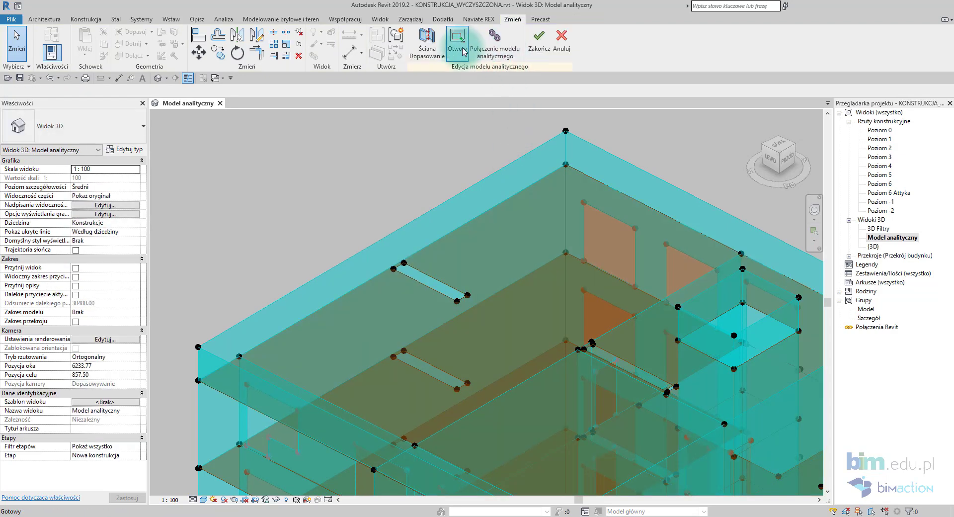
click(462, 50)
click(438, 374)
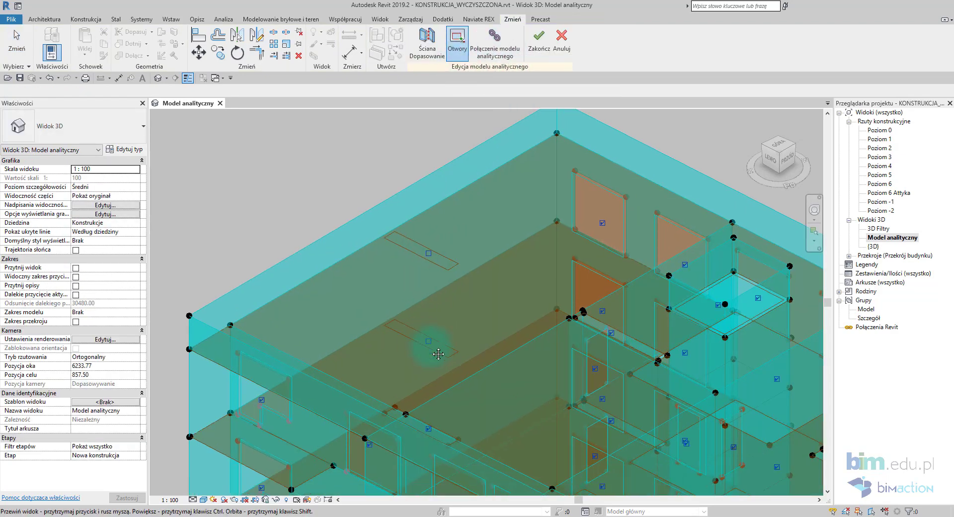
click(536, 49)
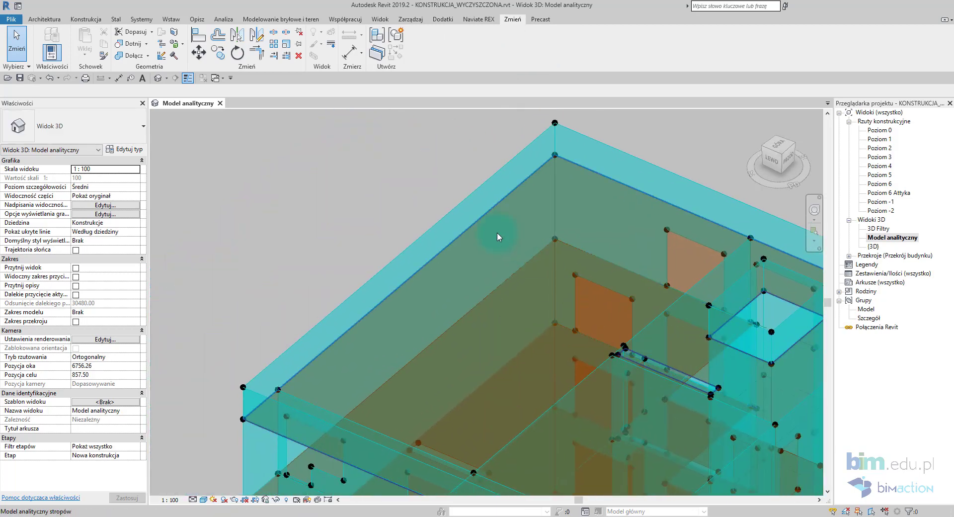
click(496, 232)
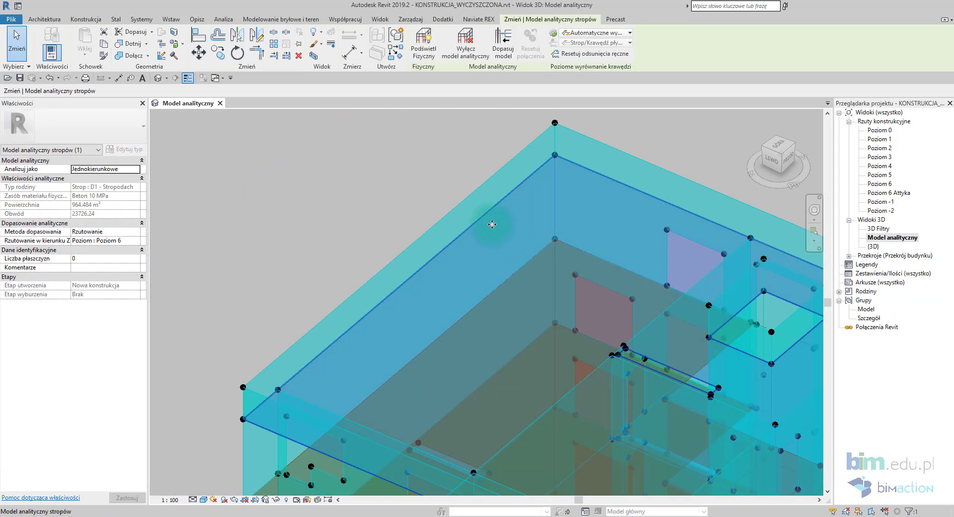
click(502, 47)
click(453, 58)
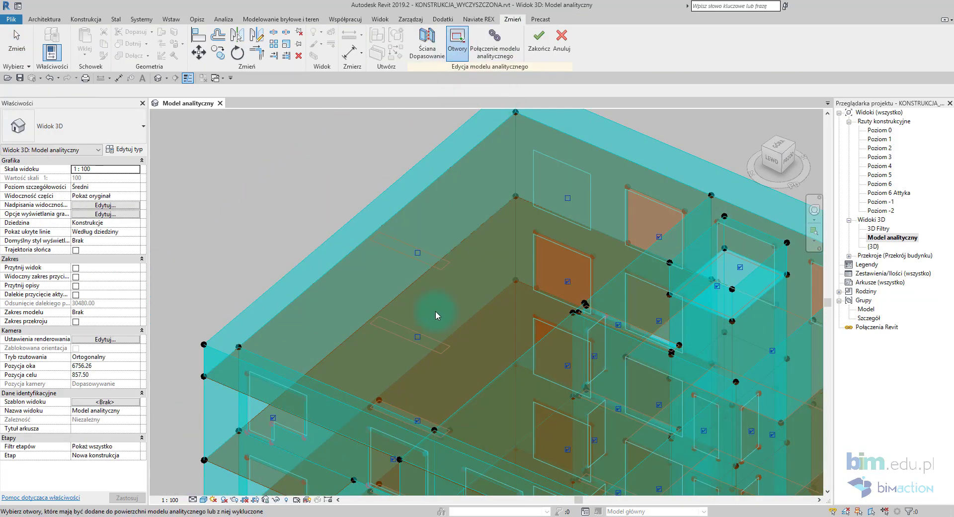
click(418, 253)
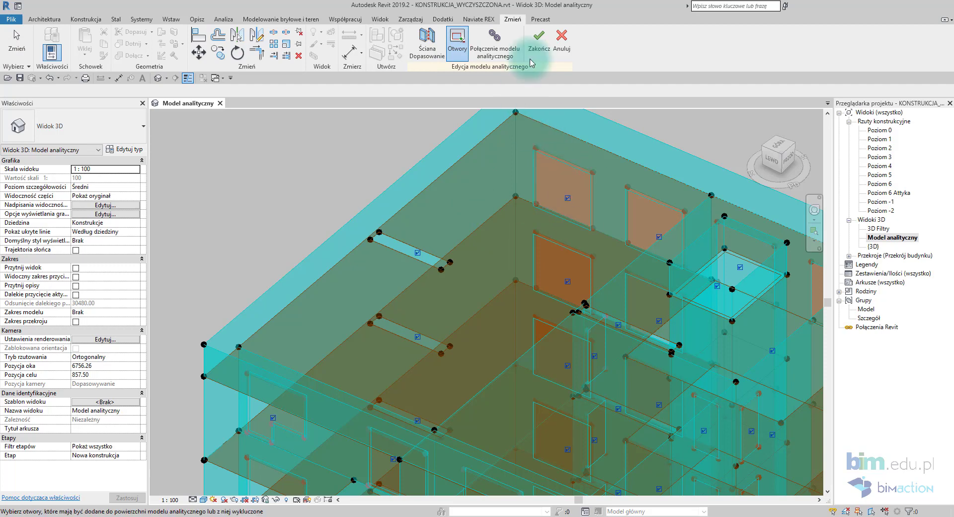
key(Escape)
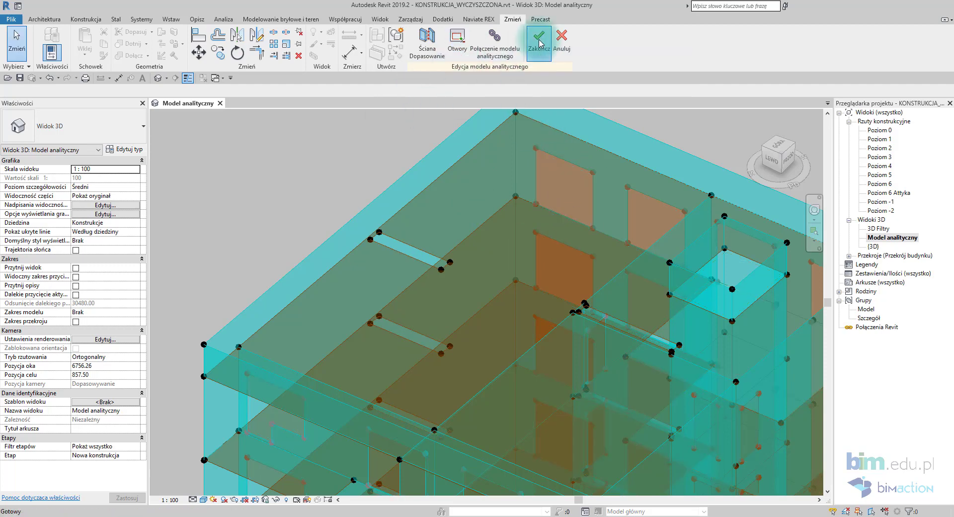
click(539, 43)
click(755, 147)
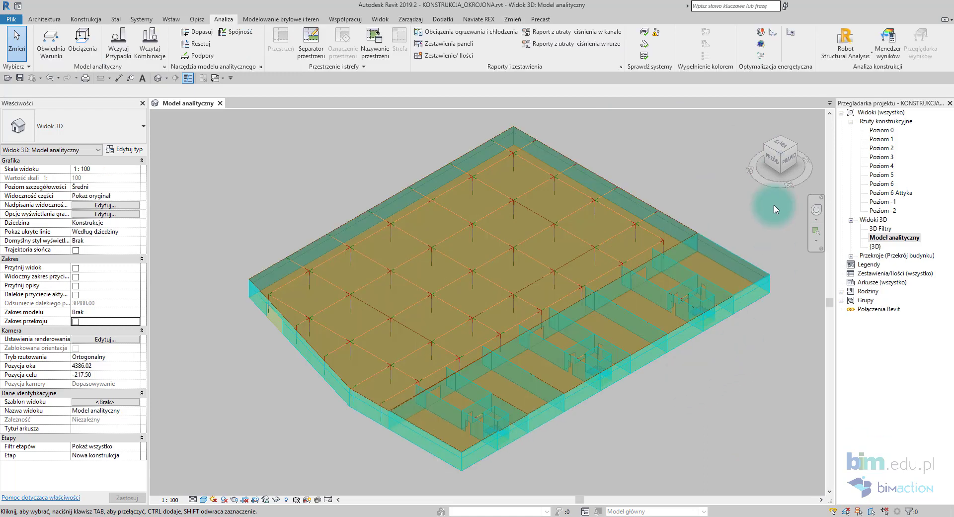
Orient the 3D view to a single level's plan and tilt it to see the slab
right_click(783, 150)
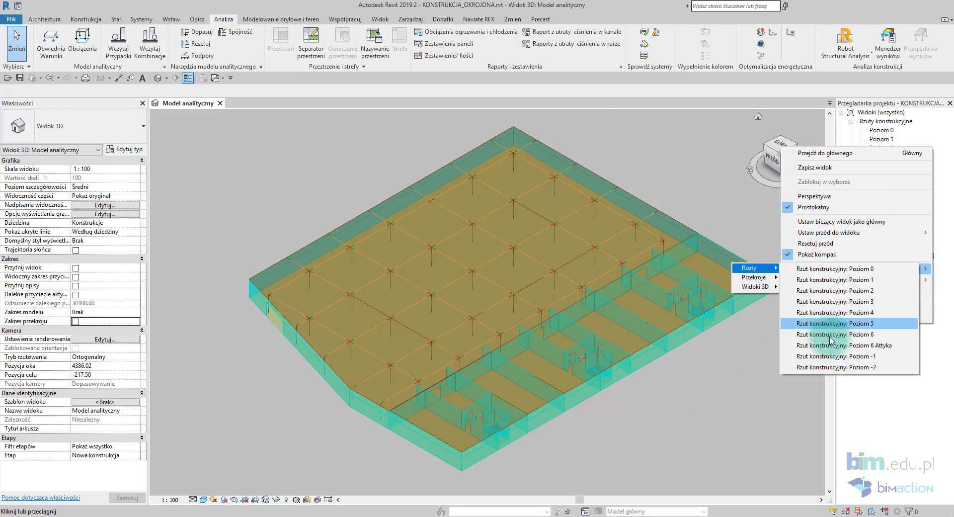
click(839, 362)
shift+middle_drag(587, 410, 560, 251)
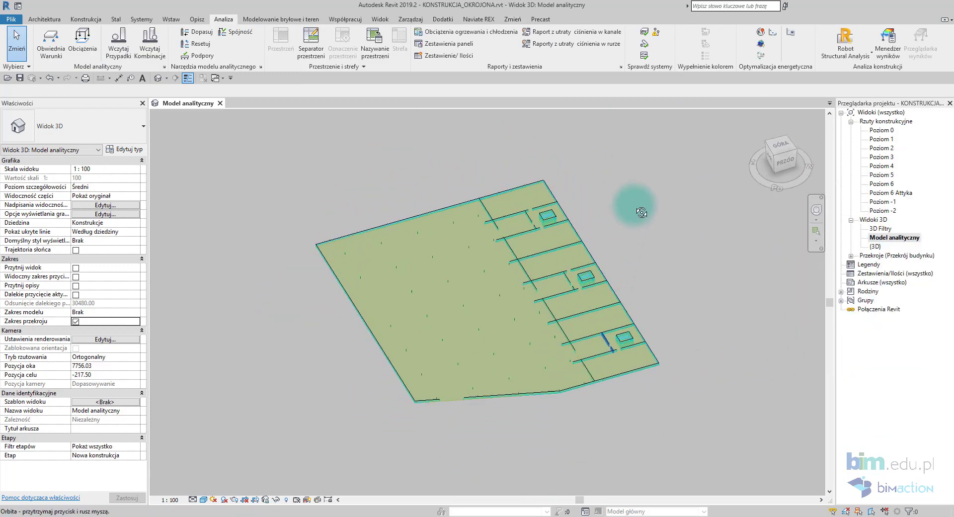
Give the slab a surface support fixed (Zamocowanie) in X, Y and Z
click(51, 44)
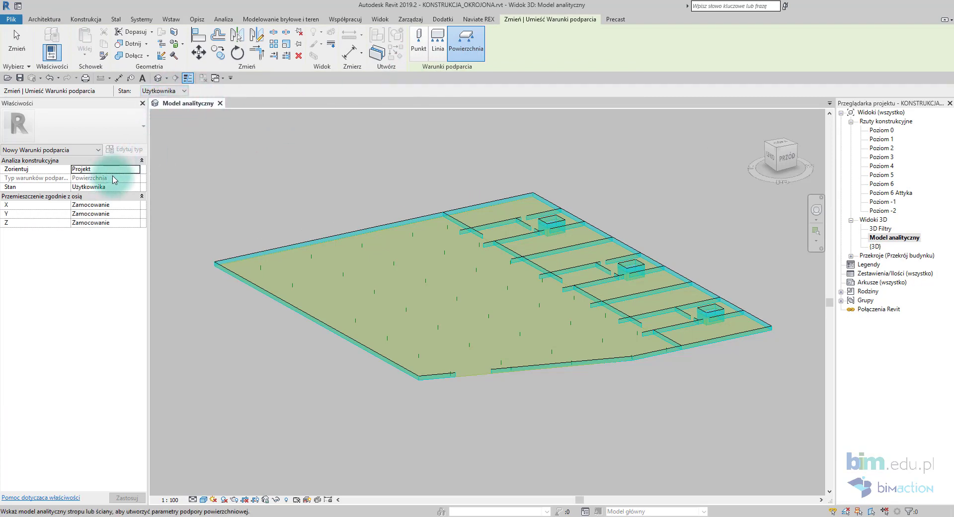
click(139, 169)
click(139, 225)
click(124, 242)
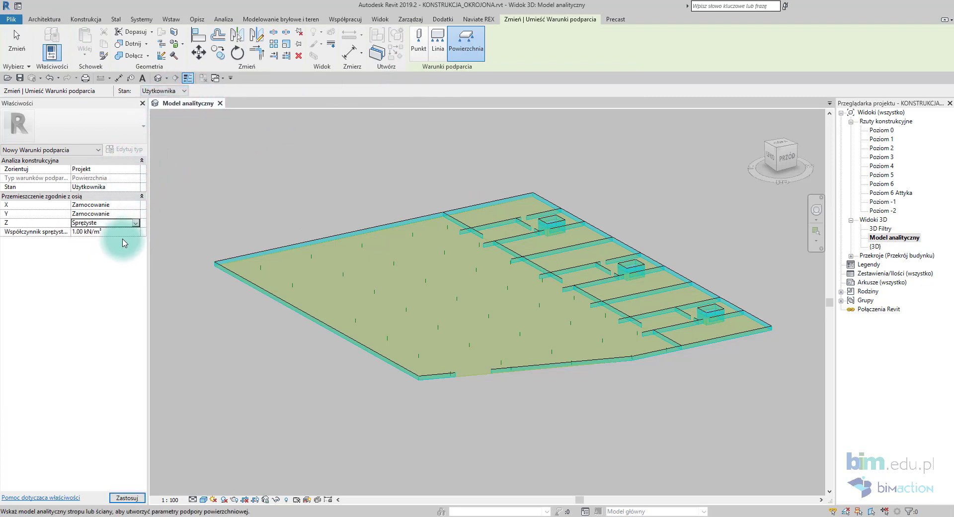
click(137, 224)
click(99, 231)
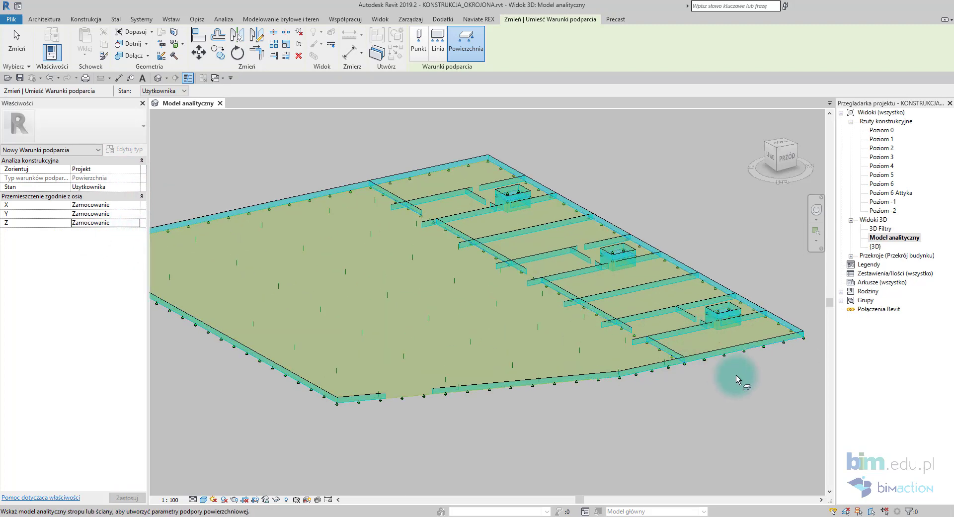
mouse_move(736, 374)
shift+middle_down()
mouse_move(734, 297)
mouse_move(666, 291)
shift+middle_up()
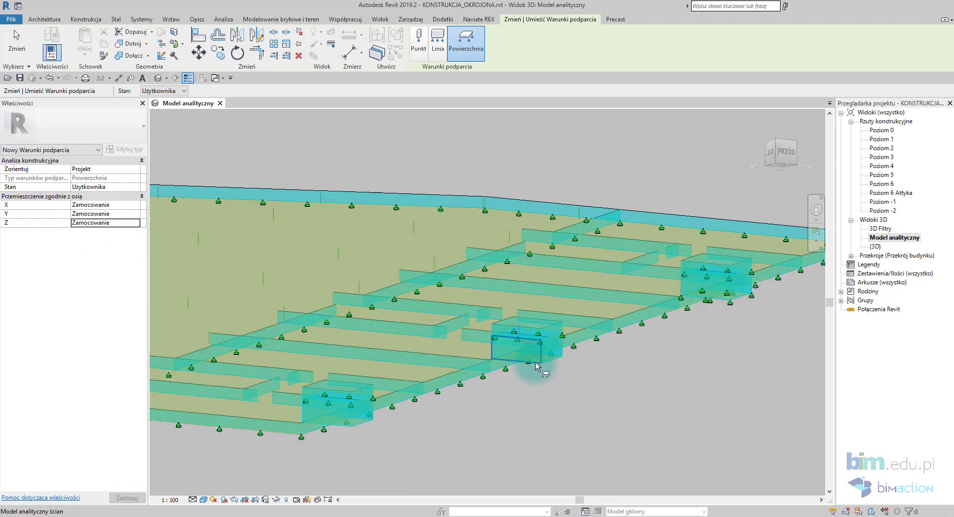
scroll(536, 367, up, 2)
mouse_move(550, 361)
middle_down()
mouse_move(425, 362)
mouse_move(585, 434)
middle_up()
scroll(397, 367, down, 5)
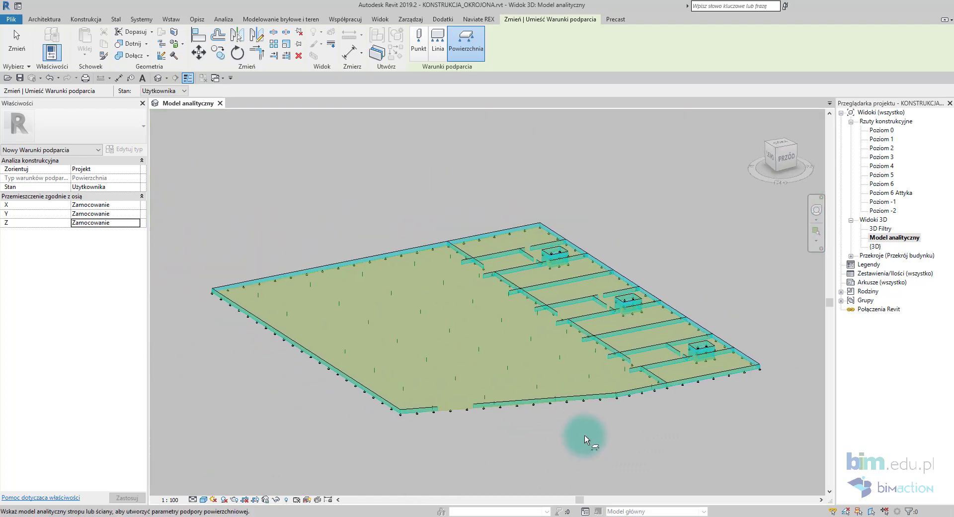
key(Escape)
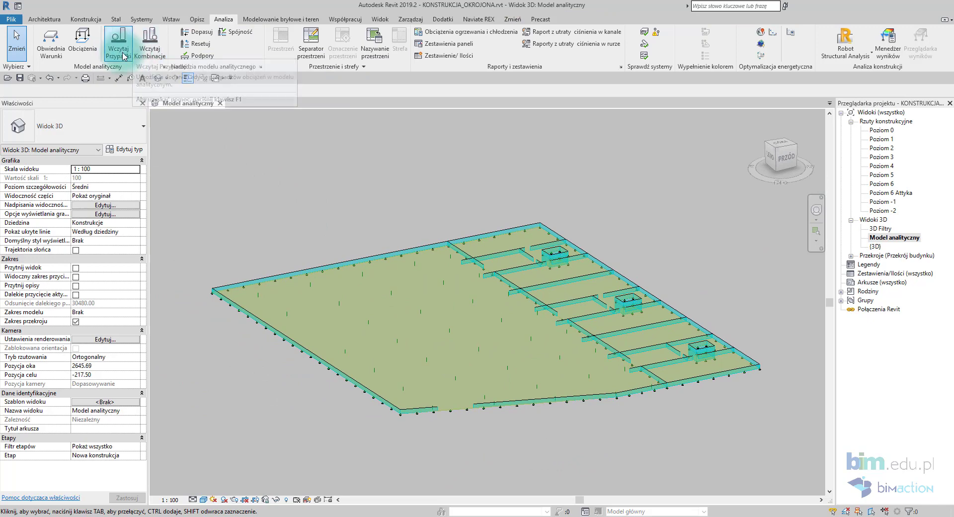
Delete the default load cases such as WIND1 and LL1, leaving only CW
click(123, 56)
click(332, 187)
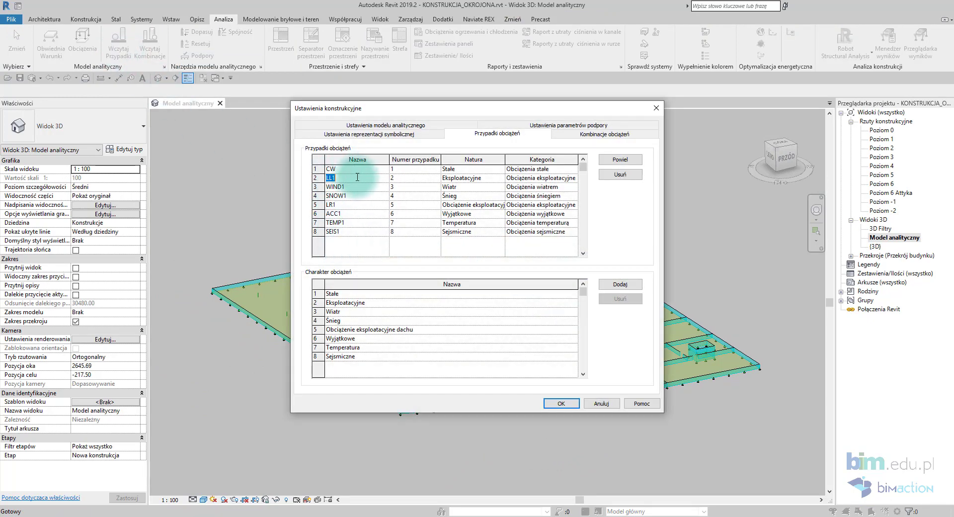
click(315, 177)
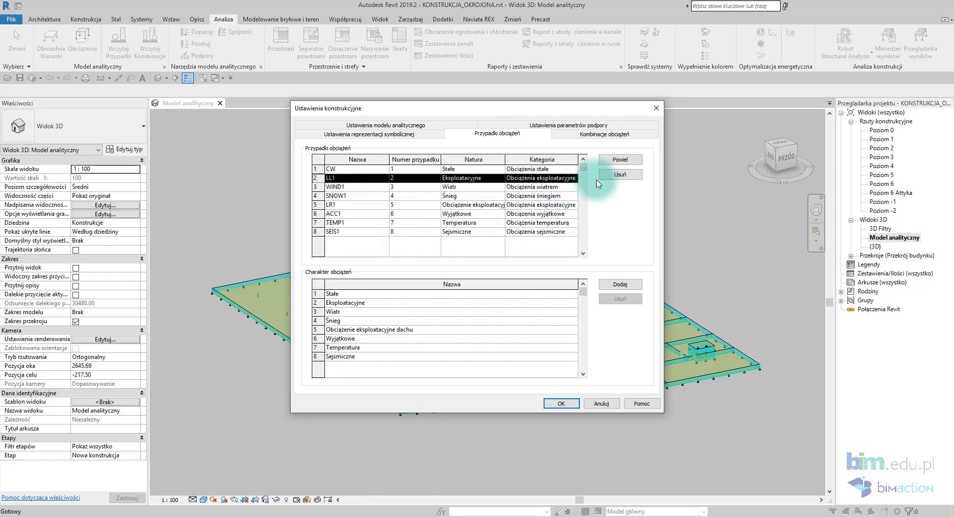
click(620, 175)
click(551, 229)
shift+click(576, 208)
click(616, 177)
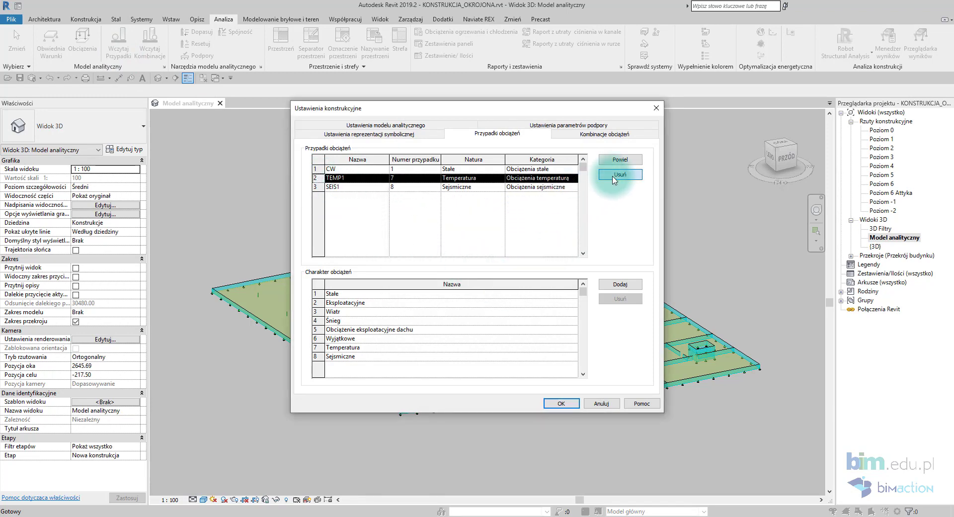
click(613, 177)
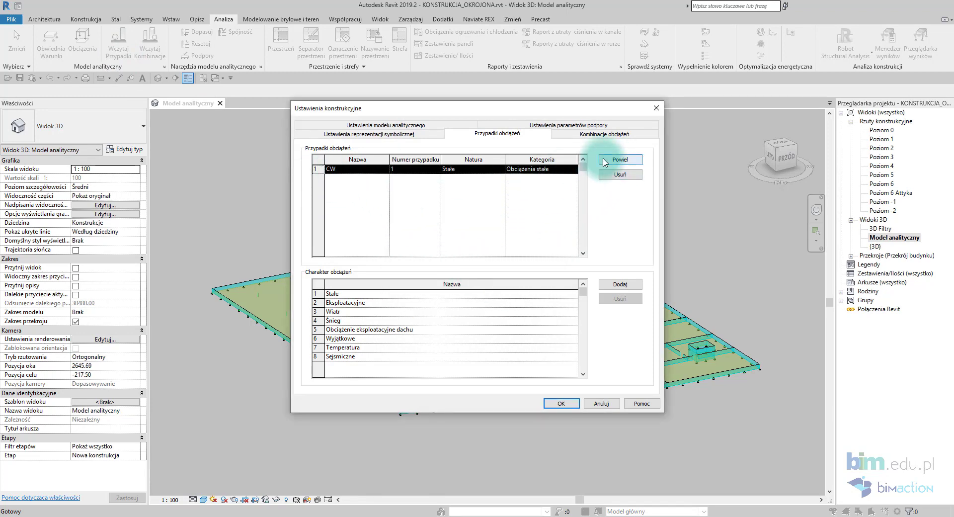
Duplicate CW into load case G with the permanent loads category
click(619, 159)
text(G)
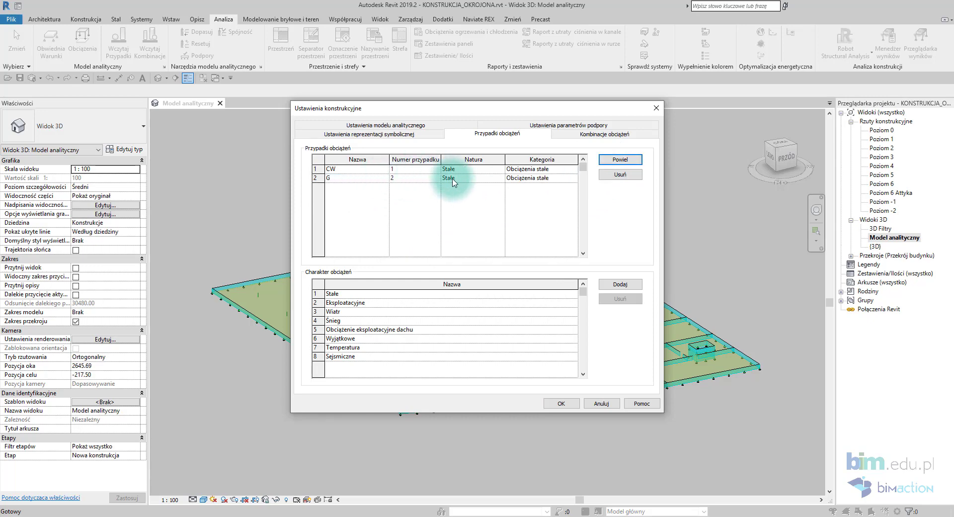
click(516, 177)
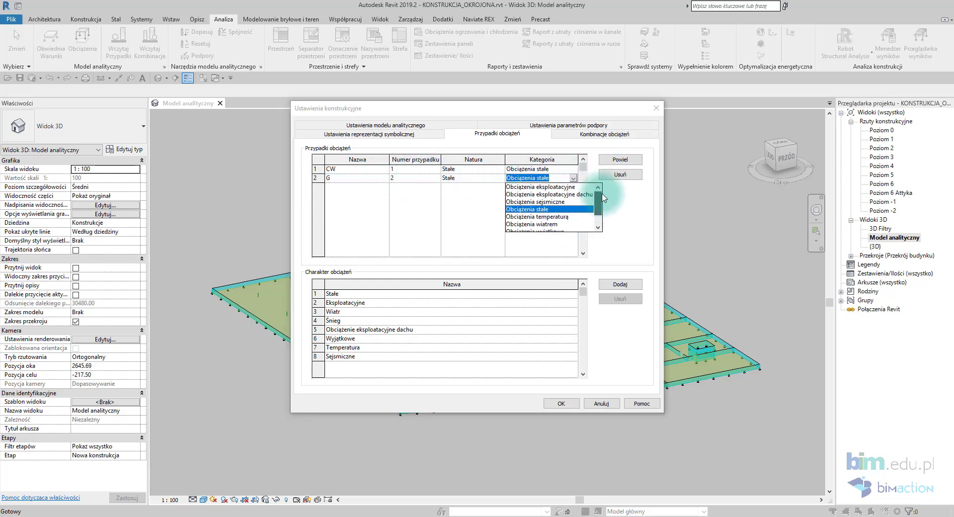
click(541, 194)
Create load case Q with nature Eksploatacyjne and category Obciążenia eksploatacyjne
click(318, 178)
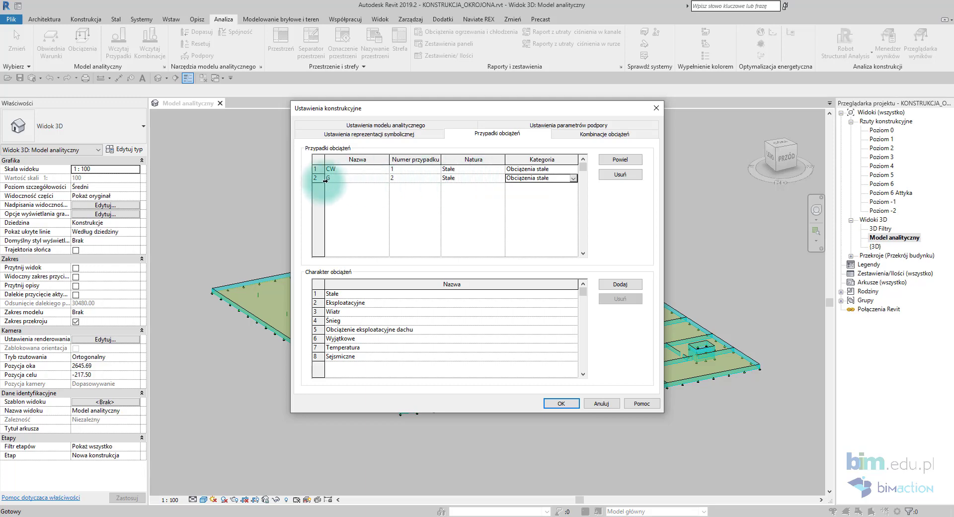
click(620, 159)
click(377, 186)
text(Q)
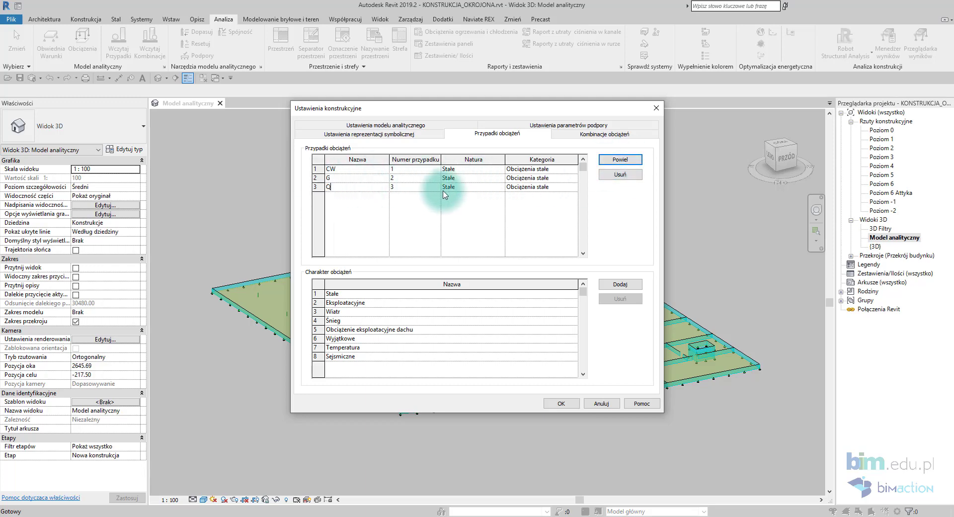
click(467, 187)
click(501, 187)
drag(535, 213, 537, 225)
scroll(511, 214, up, 2)
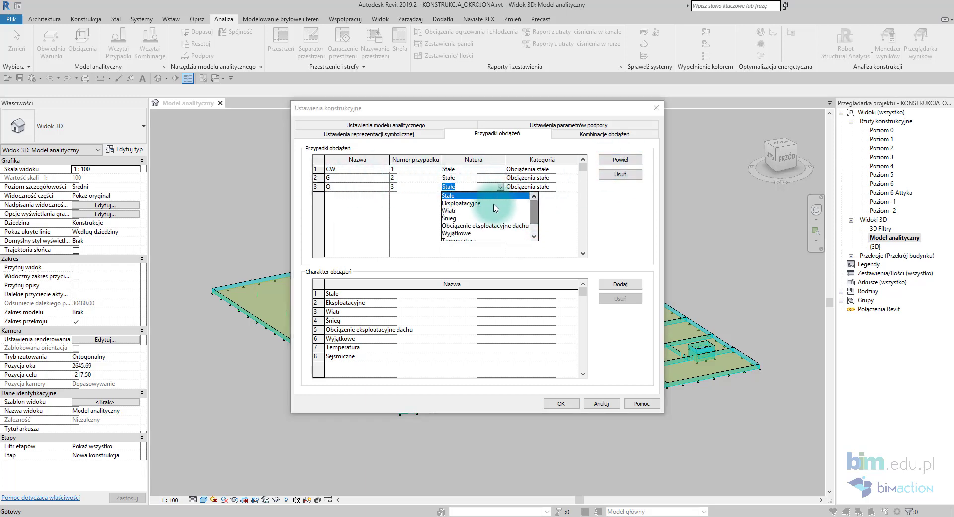
click(496, 203)
click(574, 187)
click(536, 198)
Create load case SN with nature Śnieg and category Obciążenia śniegiem
click(319, 187)
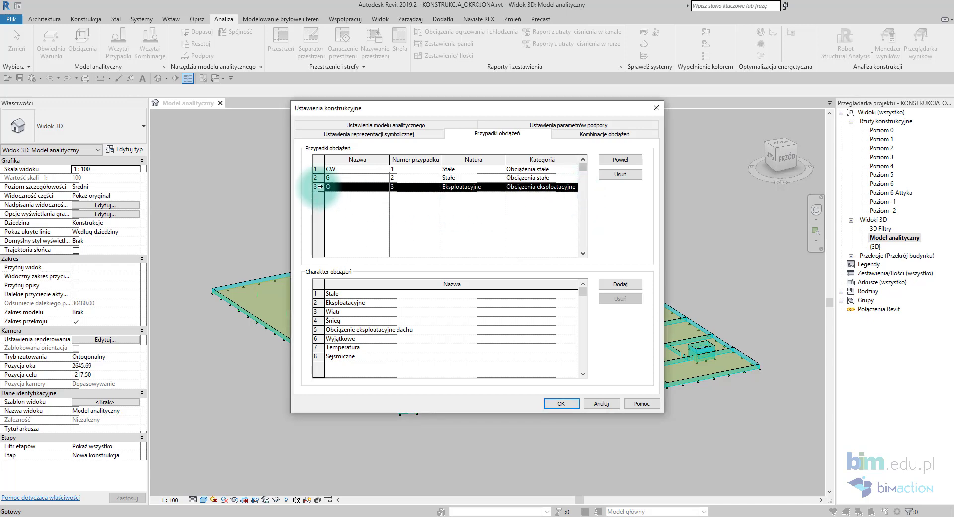
click(620, 159)
click(358, 196)
text(SN)
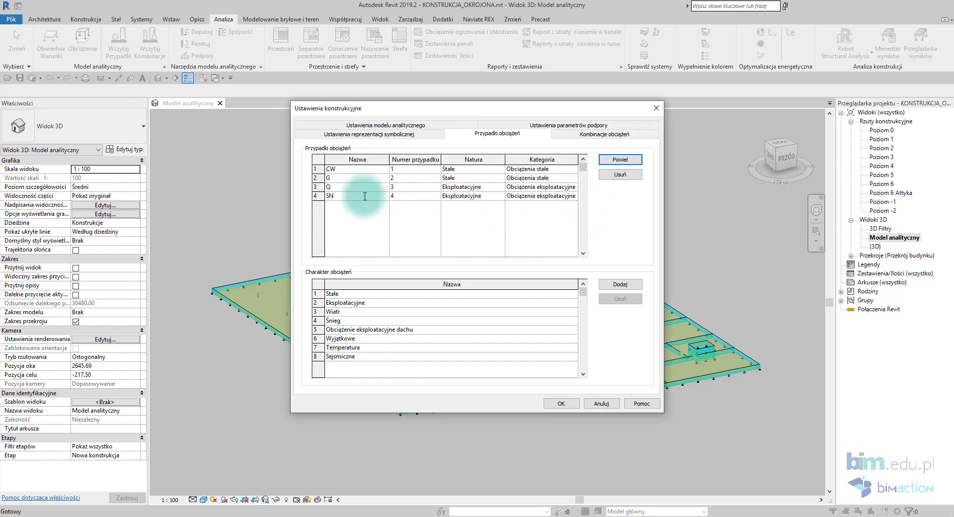
click(472, 196)
click(500, 196)
click(485, 221)
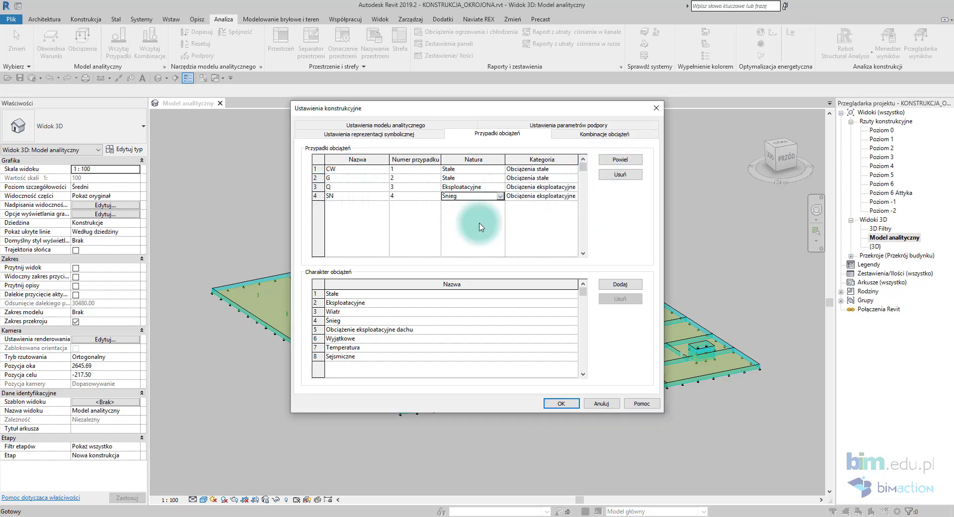
click(576, 197)
click(575, 197)
click(542, 233)
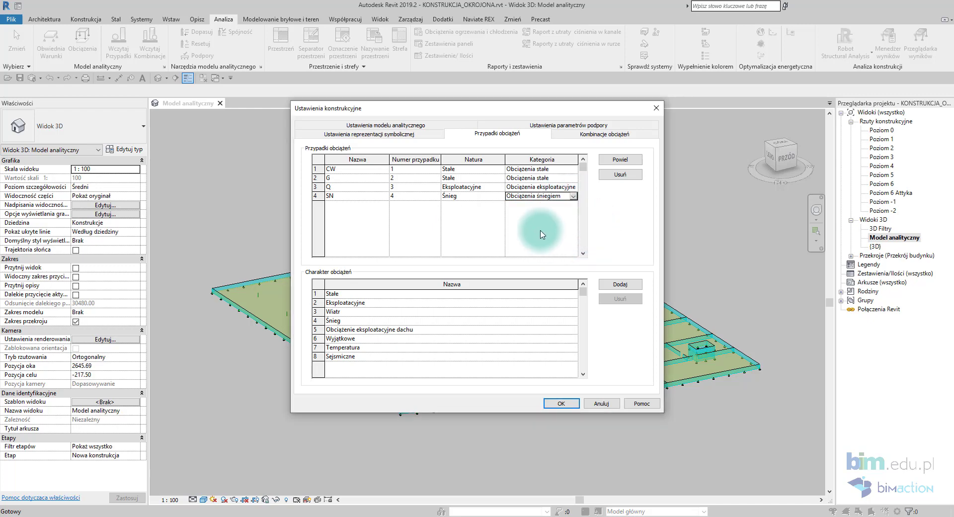
click(583, 141)
Add SGN combination KOMB_SGN as 1.35*CW+1.35*G+1.5*Q+1.5*SN
click(622, 160)
click(507, 178)
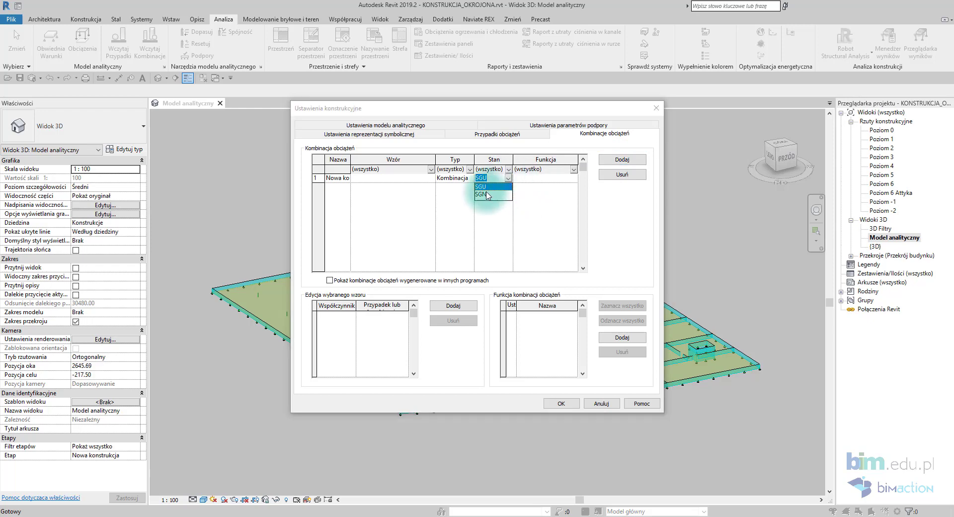
click(486, 194)
drag(331, 181, 403, 180)
text(KOMB_S)
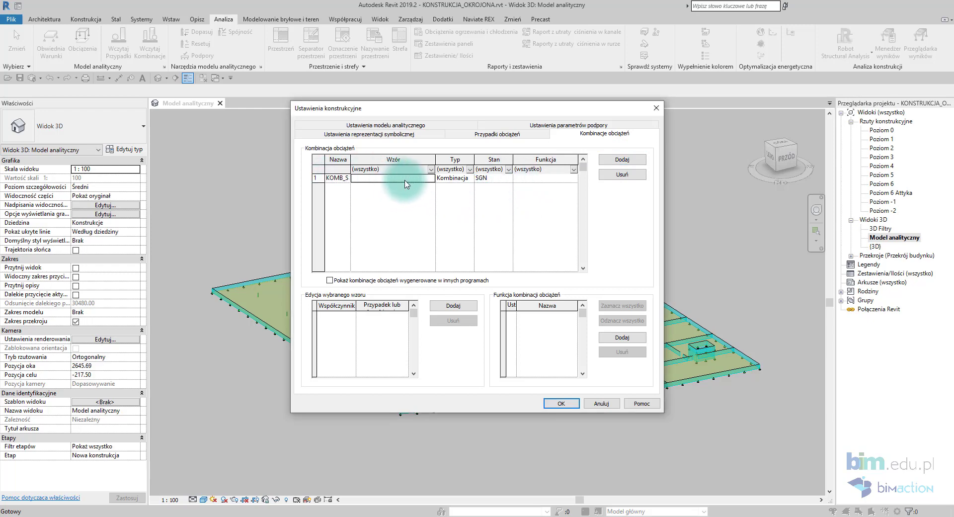
click(375, 324)
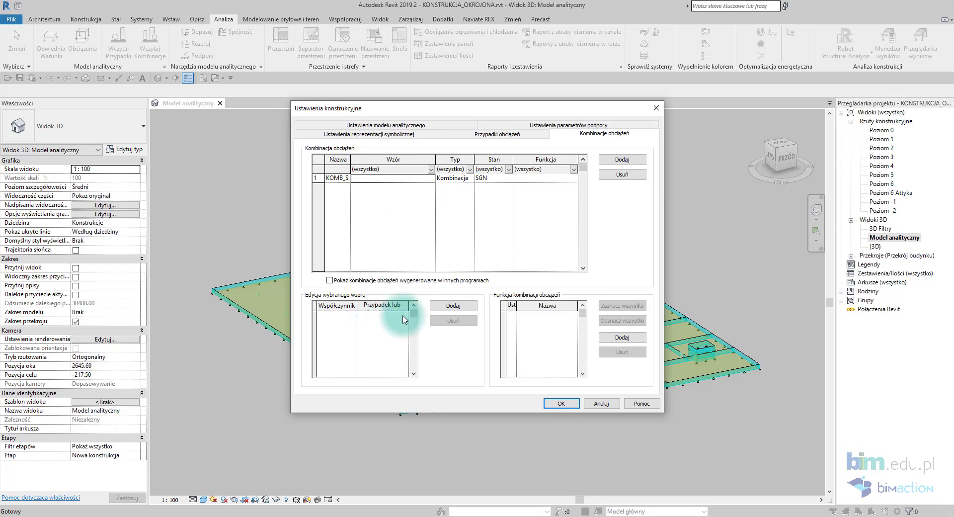
click(449, 307)
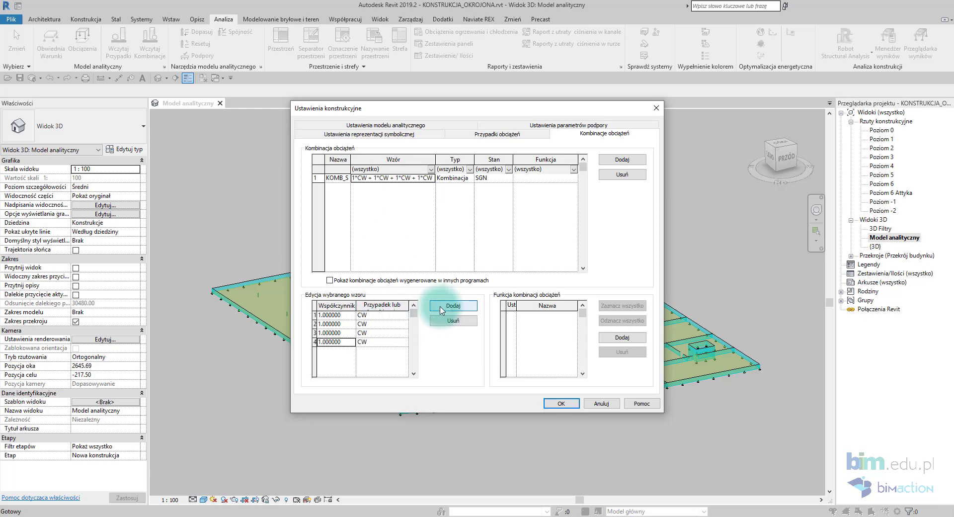
click(380, 324)
click(365, 343)
click(380, 333)
click(381, 347)
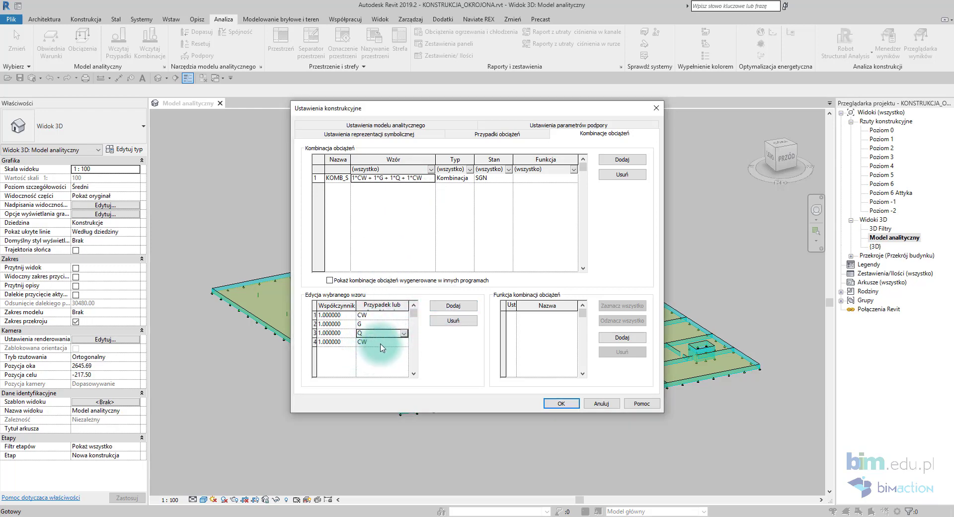
click(403, 343)
click(355, 371)
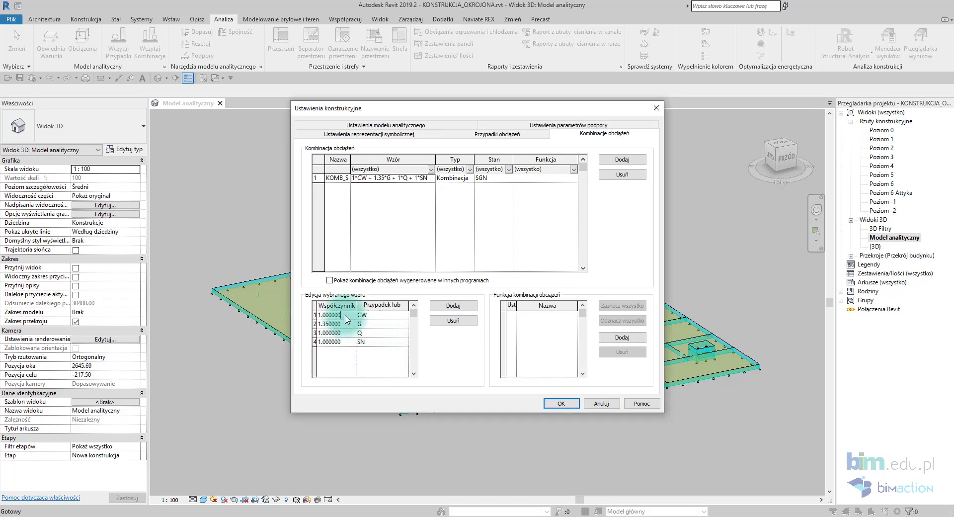
drag(347, 319, 299, 318)
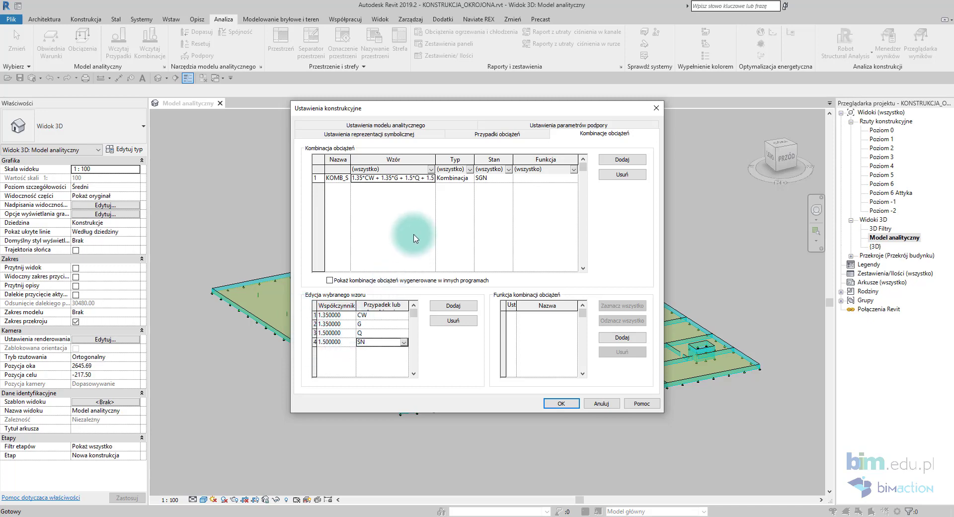
drag(456, 158, 476, 158)
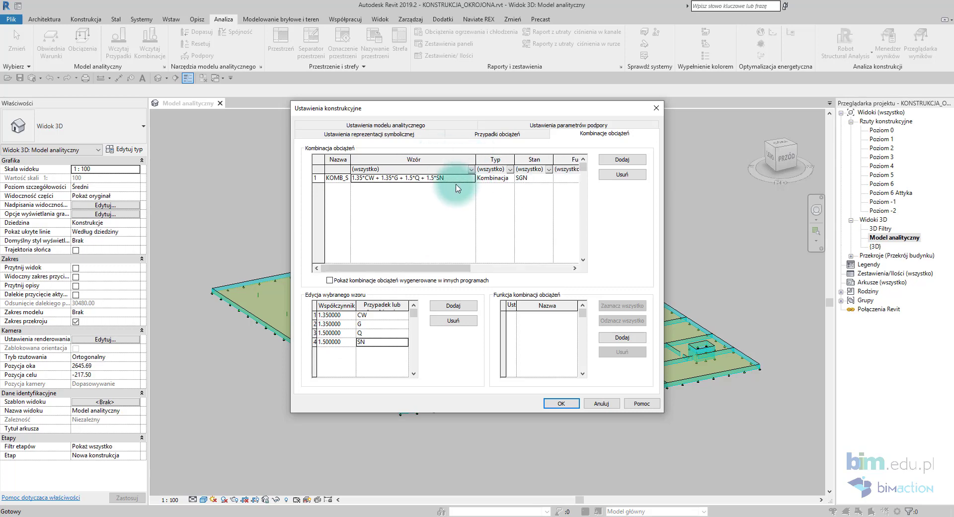
Add SGU combination 1*CW+1*G+1*Q+1*SN and confirm the structural settings
click(622, 159)
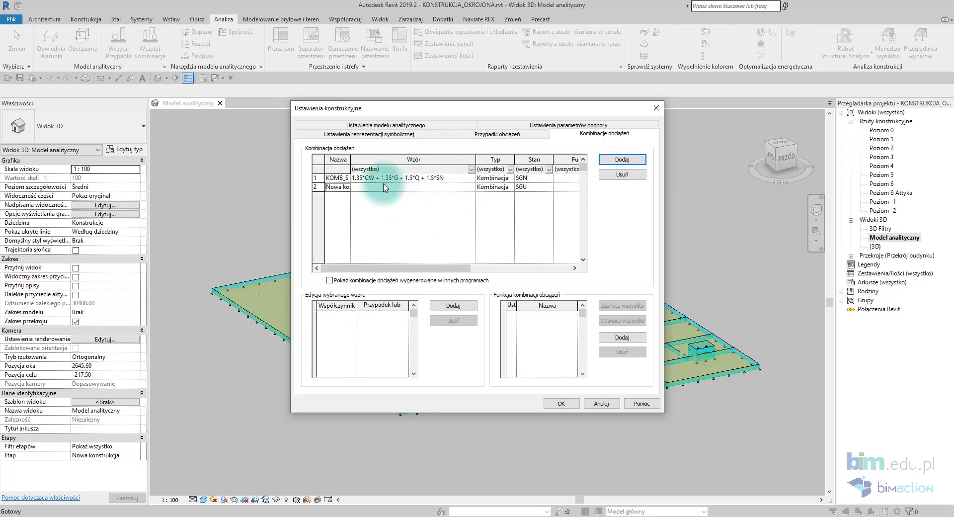
drag(359, 187, 403, 190)
text(KOMB_S)
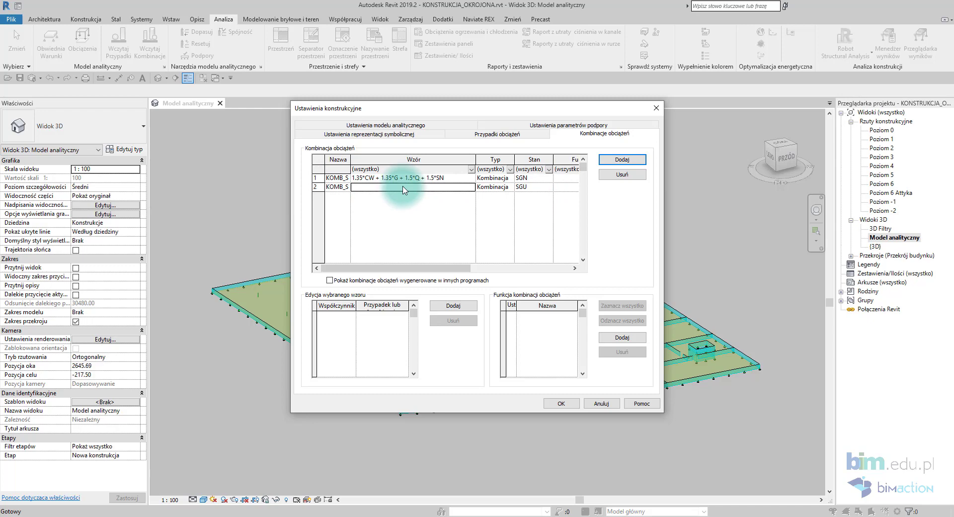
click(452, 306)
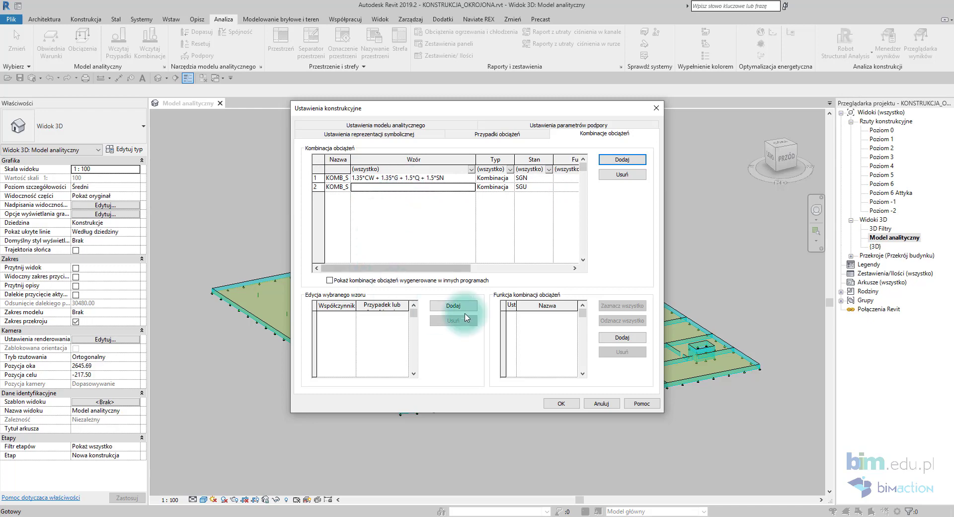
click(403, 324)
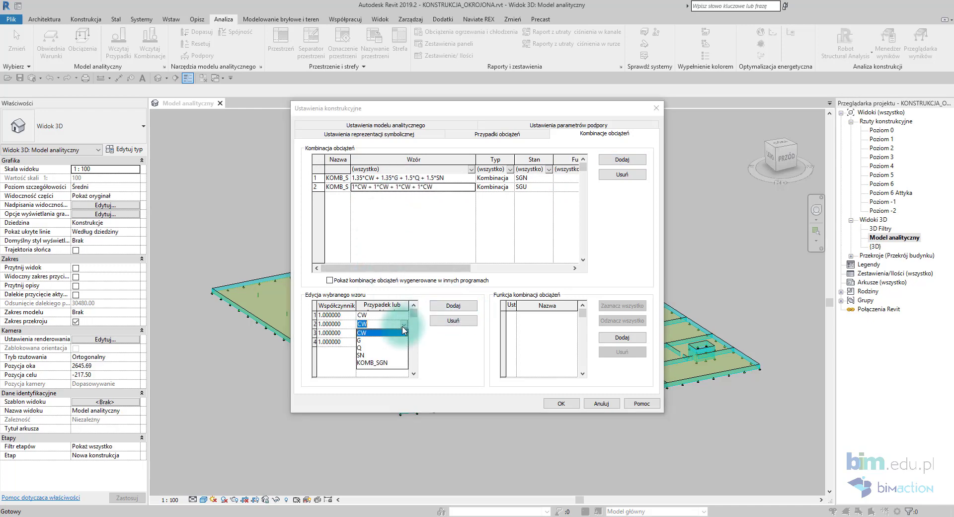
click(378, 339)
click(403, 333)
click(377, 356)
click(400, 342)
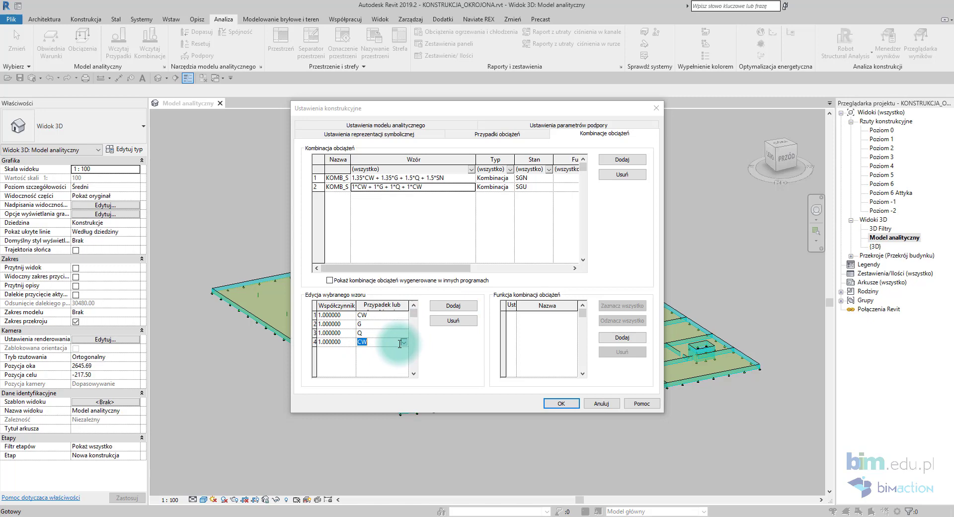
click(362, 373)
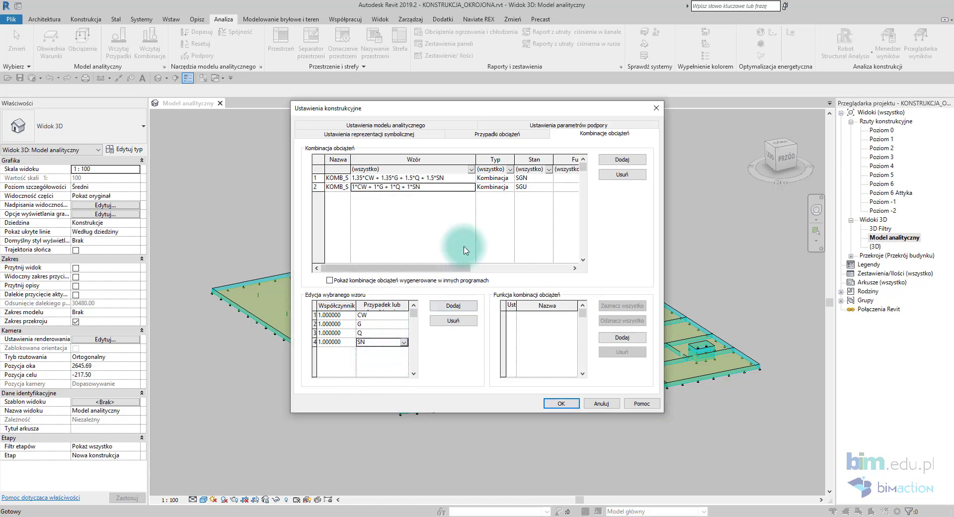
click(560, 402)
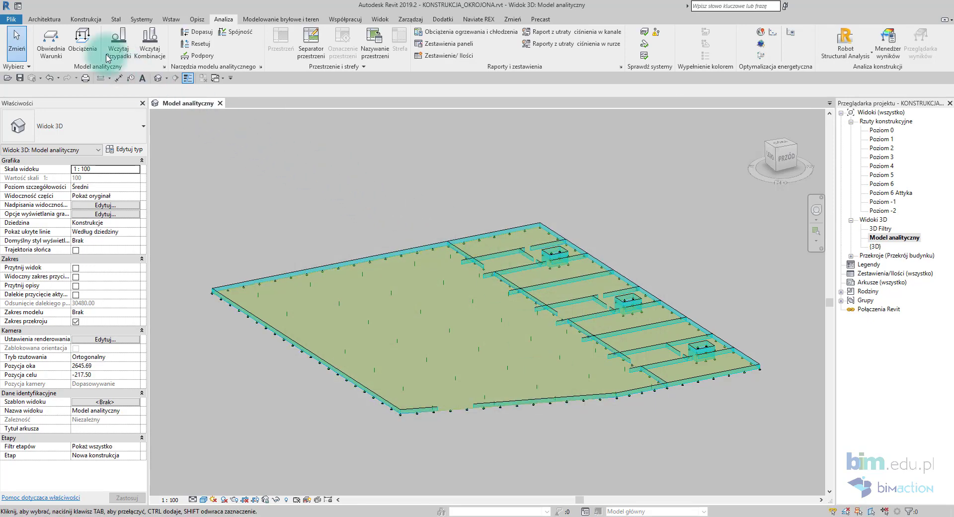
Start a rectangular area load and set the work plane to a building level
click(83, 40)
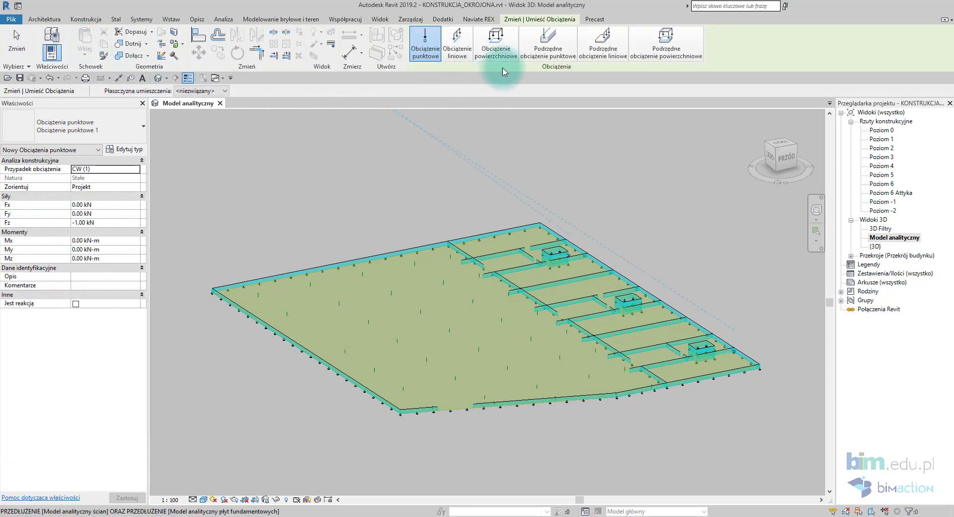
click(496, 50)
click(448, 33)
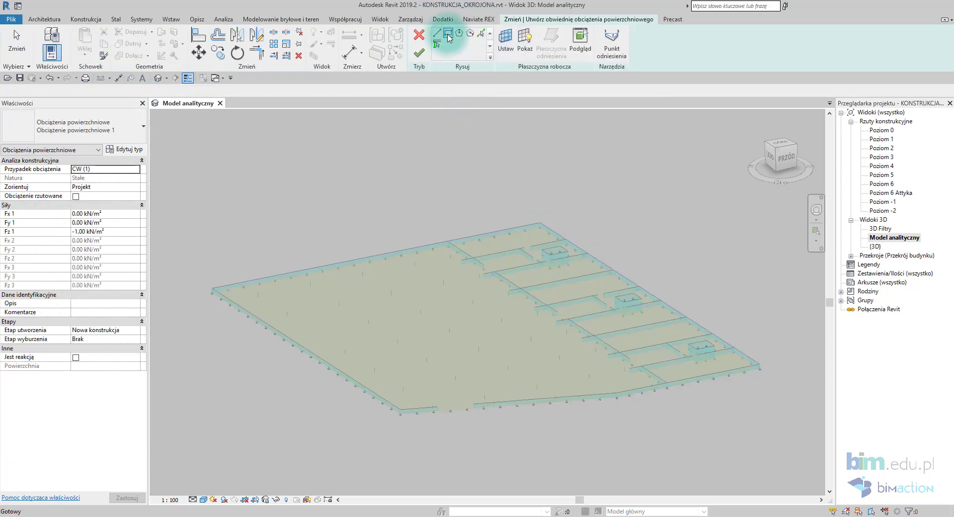
click(505, 50)
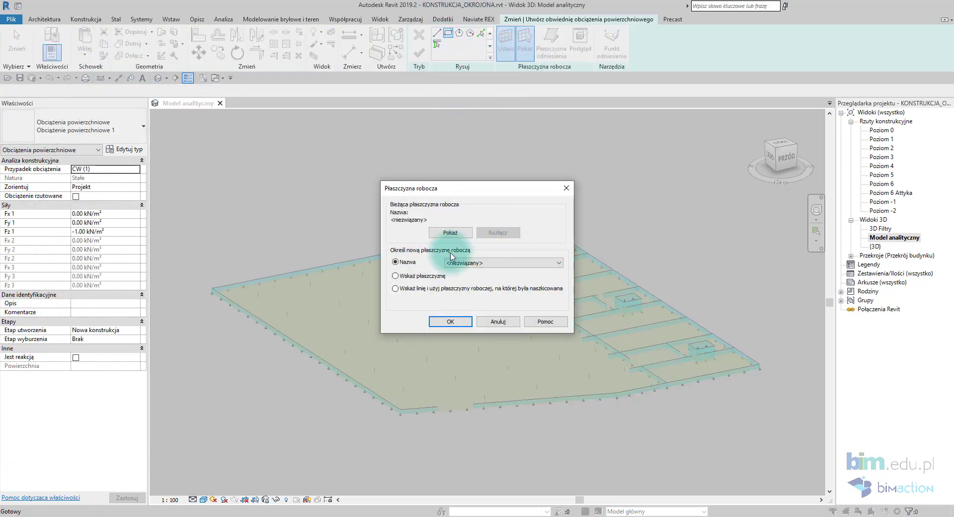
click(432, 274)
click(440, 319)
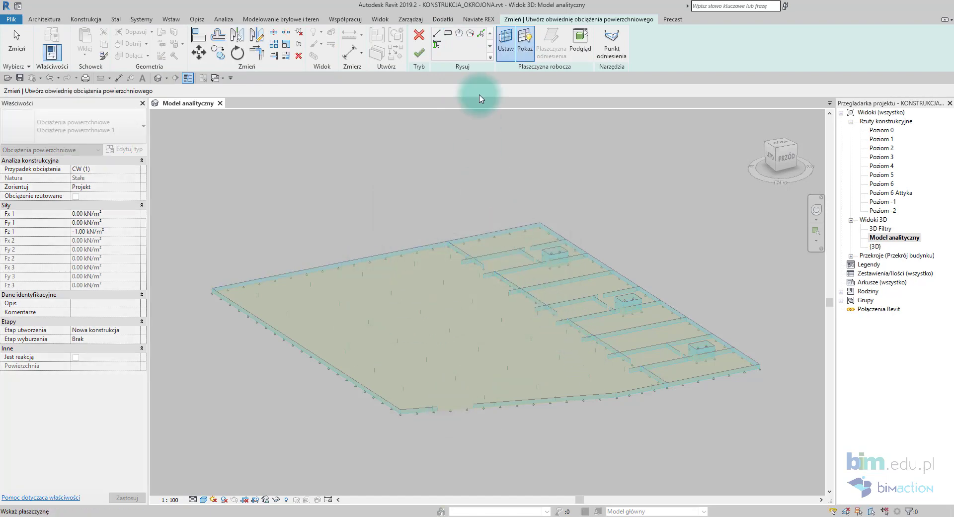
click(506, 49)
click(476, 263)
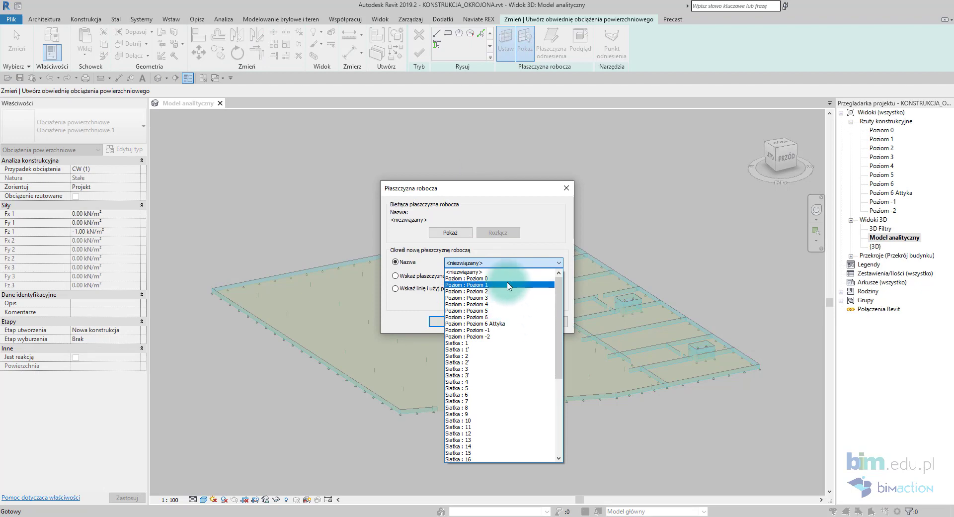
click(498, 441)
click(458, 326)
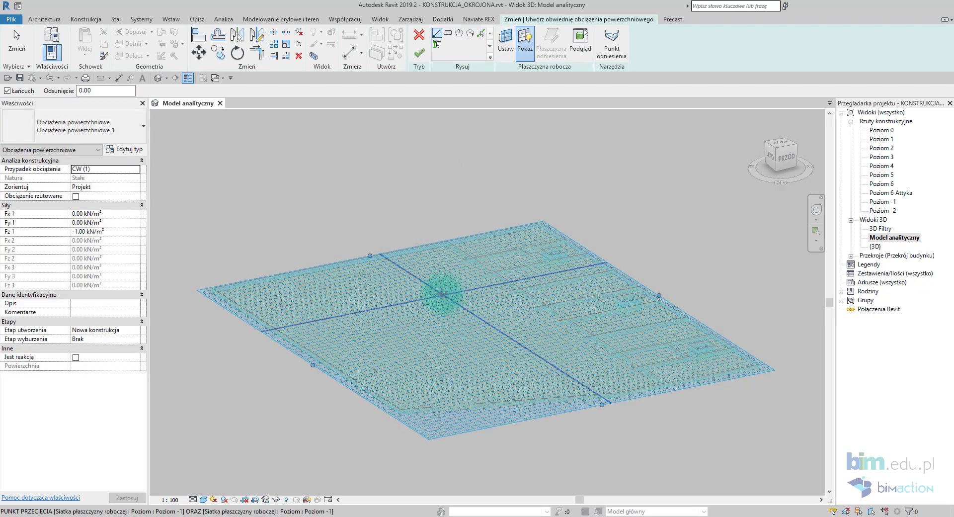
click(505, 46)
Draw a small rectangular area load on the foundation slab with Fz -5.00 kN/m² in case CW
click(625, 188)
click(524, 47)
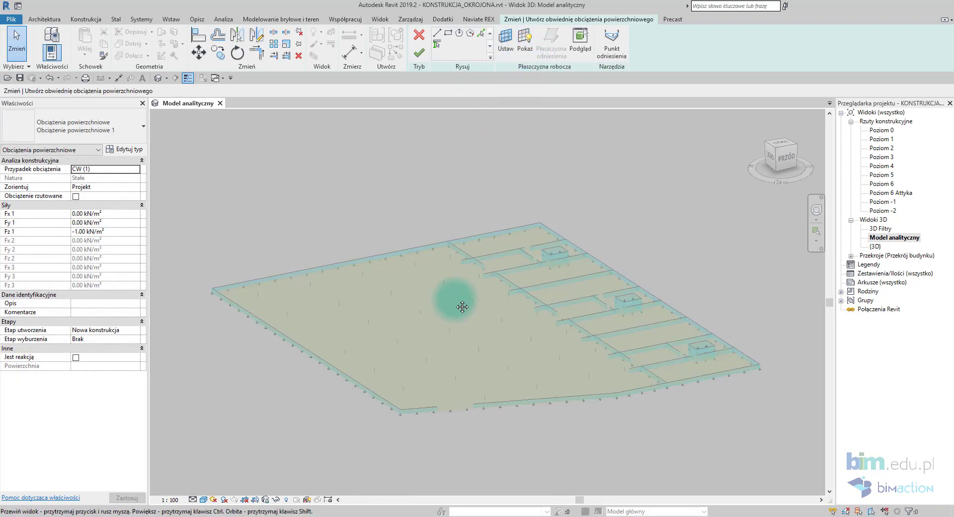
shift+middle_drag(454, 300, 460, 297)
click(448, 33)
scroll(400, 215, up, 3)
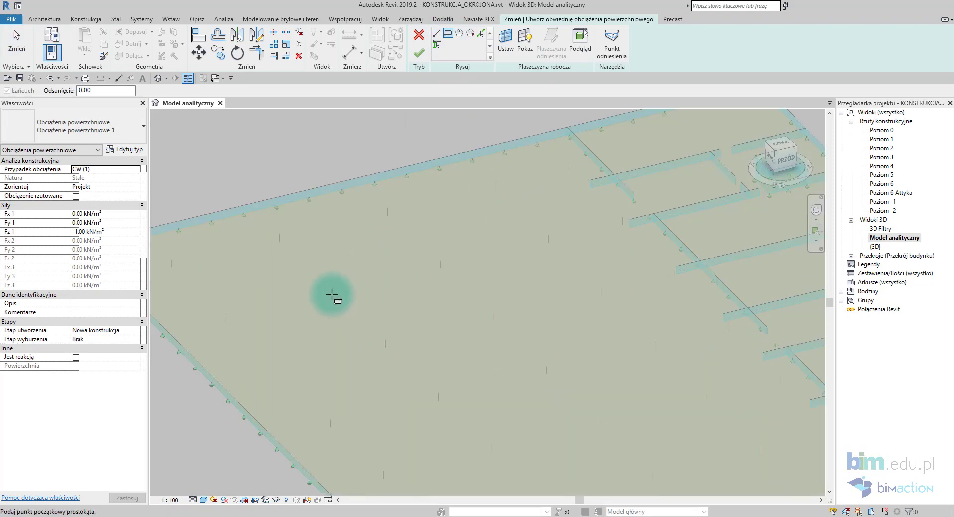
click(355, 216)
click(470, 234)
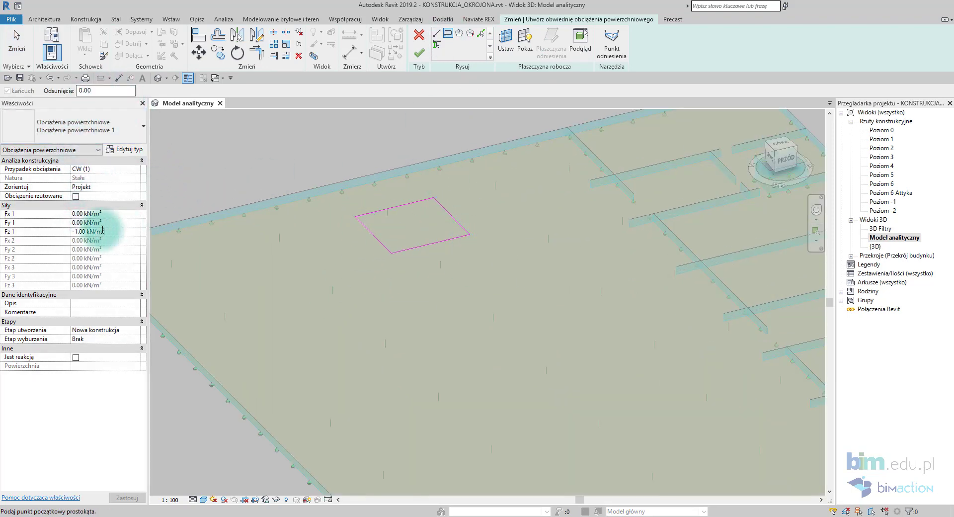
click(72, 231)
text(5)
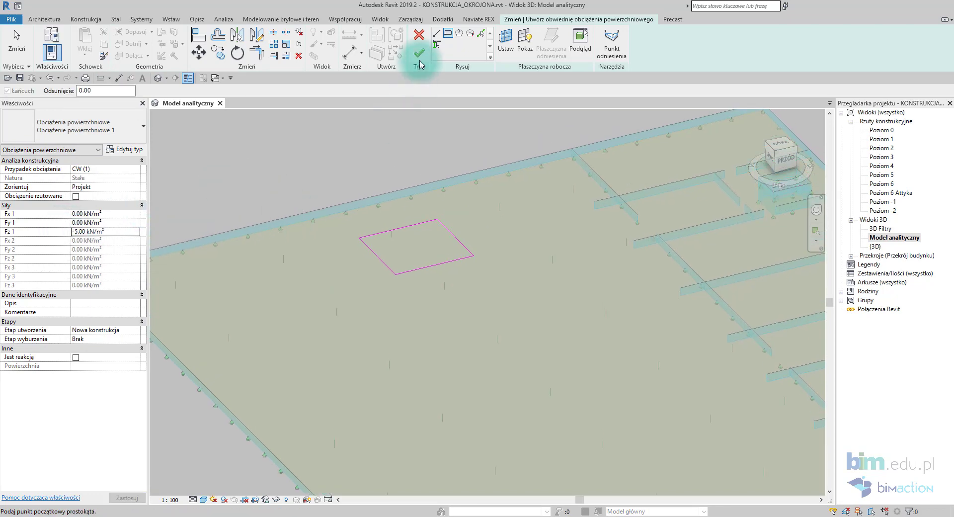
click(418, 52)
key(Escape)
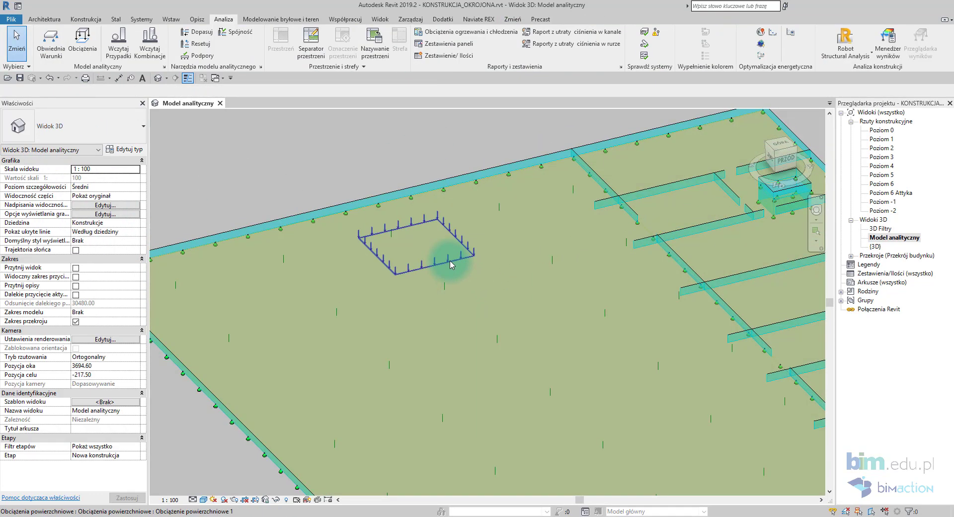
click(459, 262)
shift+middle_drag(450, 270, 355, 292)
Apply a hosted area load of Fz -3.50 kN/m² in case G (2) to the foundation slab
key(Escape)
scroll(273, 279, down, 4)
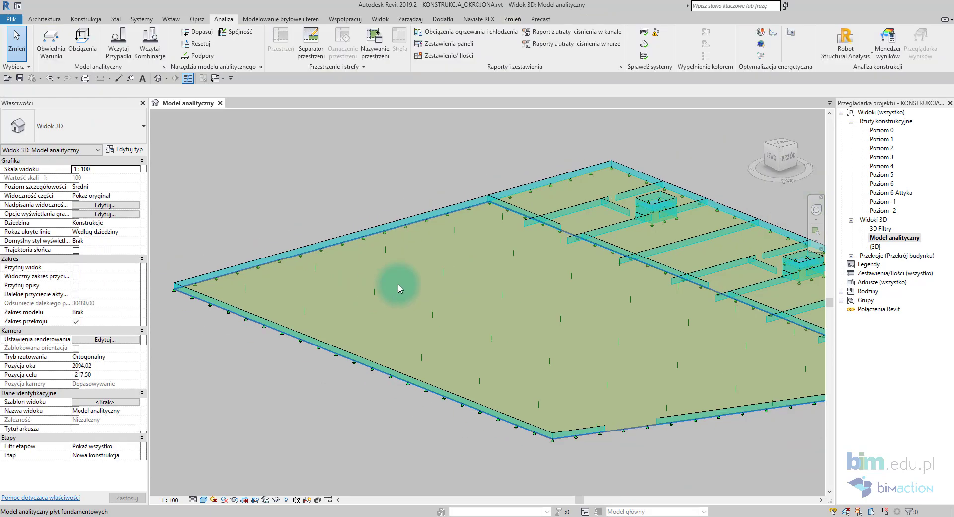
click(82, 40)
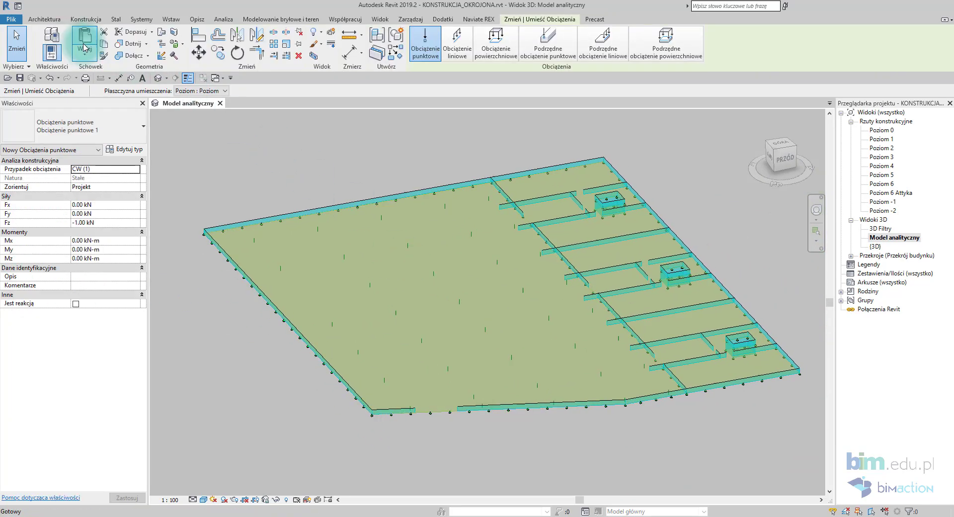
click(679, 47)
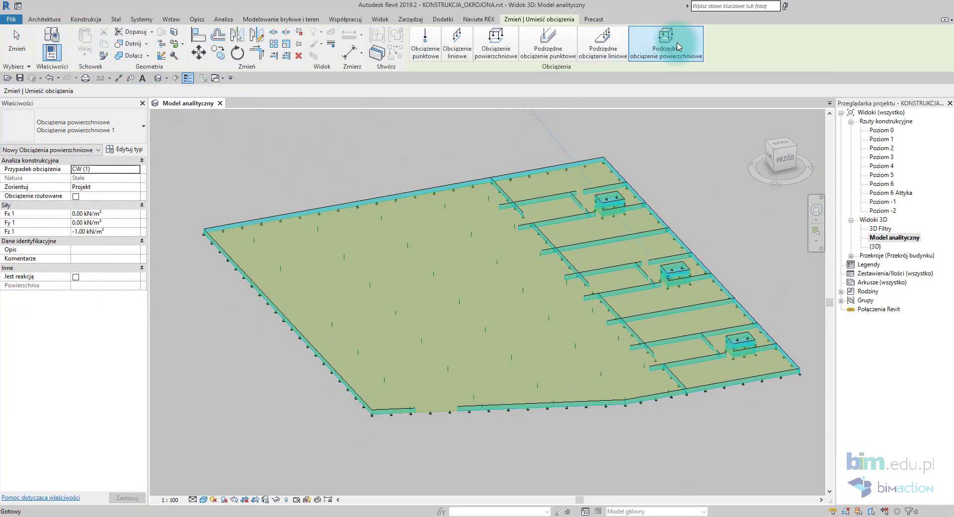
click(135, 169)
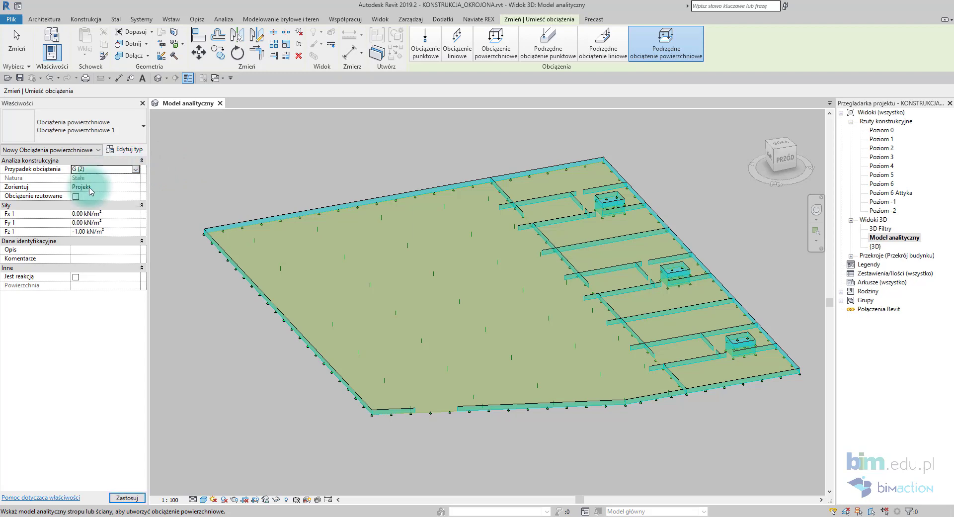
drag(110, 230, 73, 218)
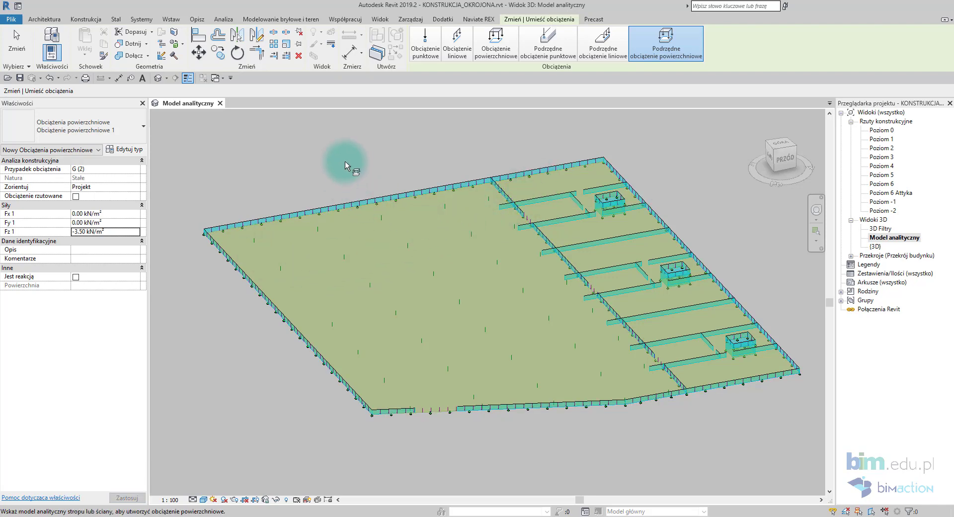
Apply a hosted area load in service case Q (3) to the foundation slab
click(103, 192)
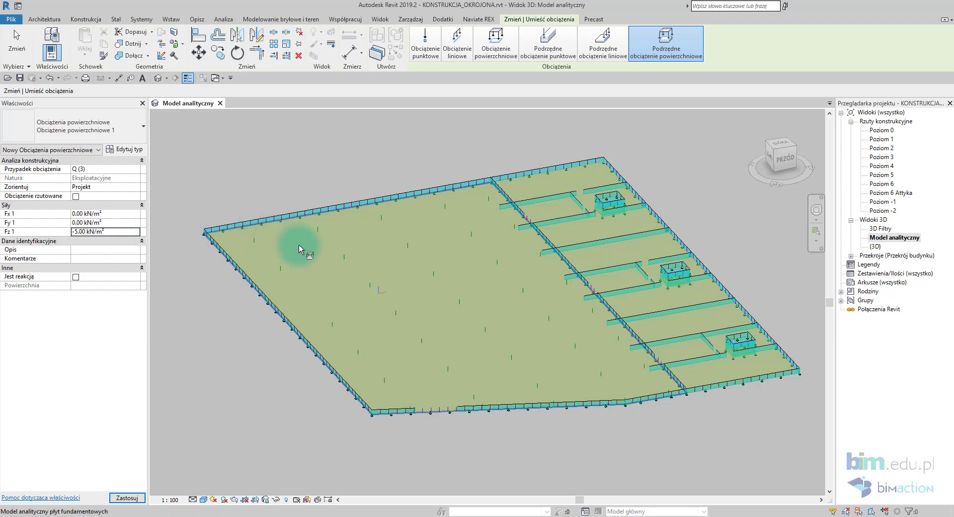
click(66, 231)
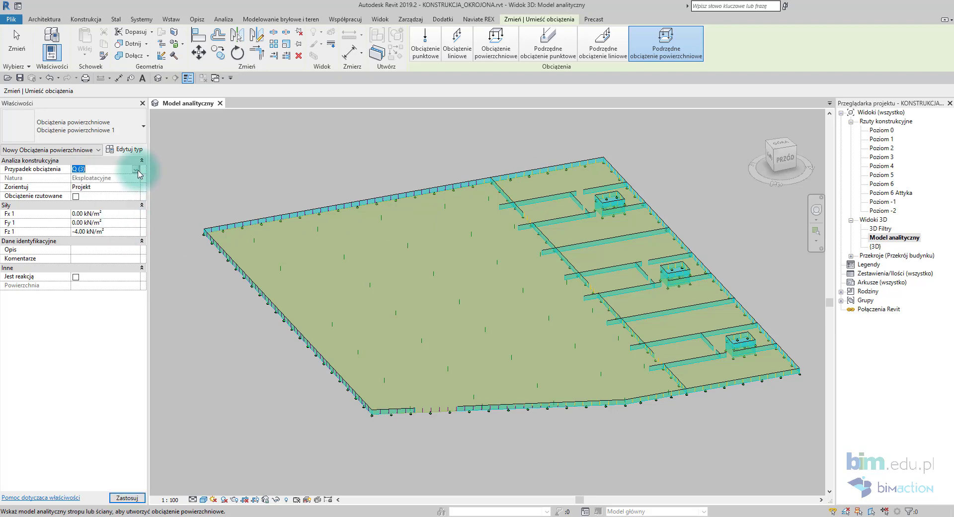
key(Escape)
key(Escape)
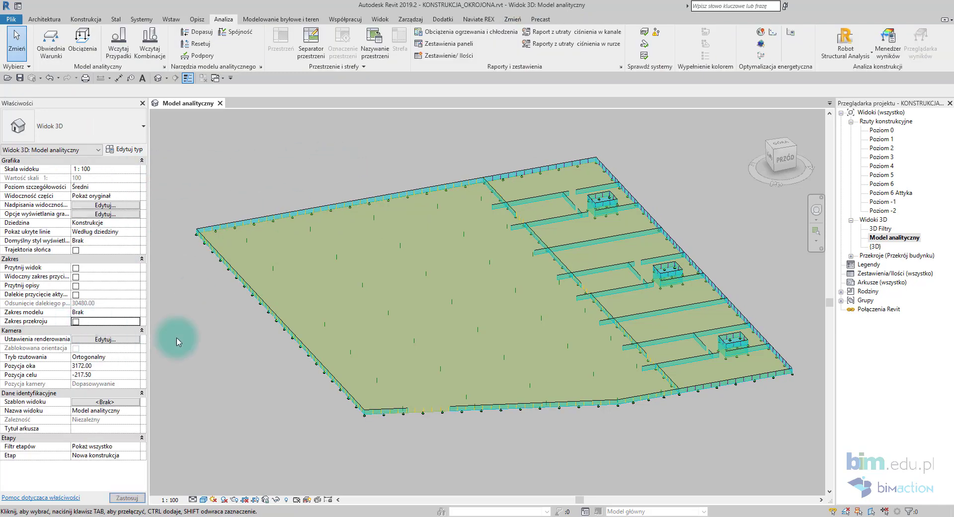
Apply hosted area loads of Fz -2.50 kN/m² in case G (2) to two floor slabs
shift+middle_drag(253, 381, 342, 307)
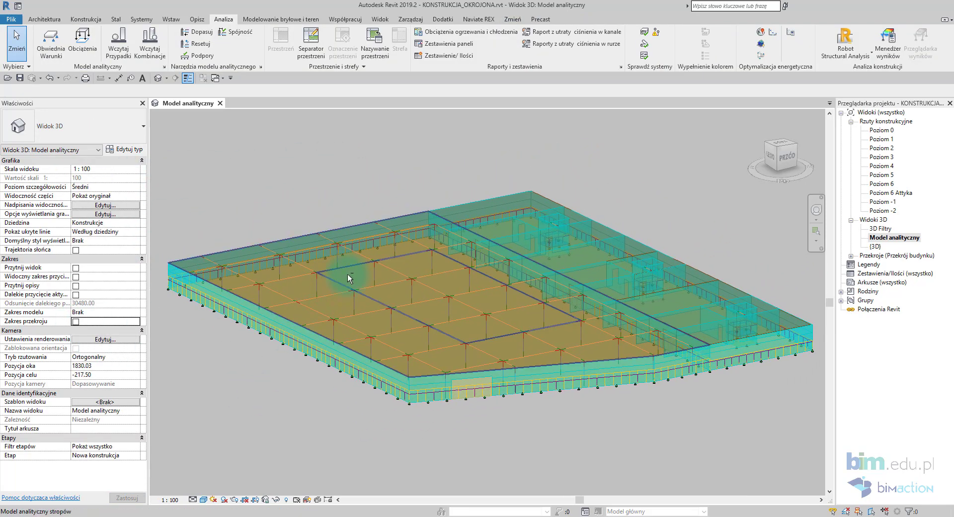
click(83, 43)
click(656, 49)
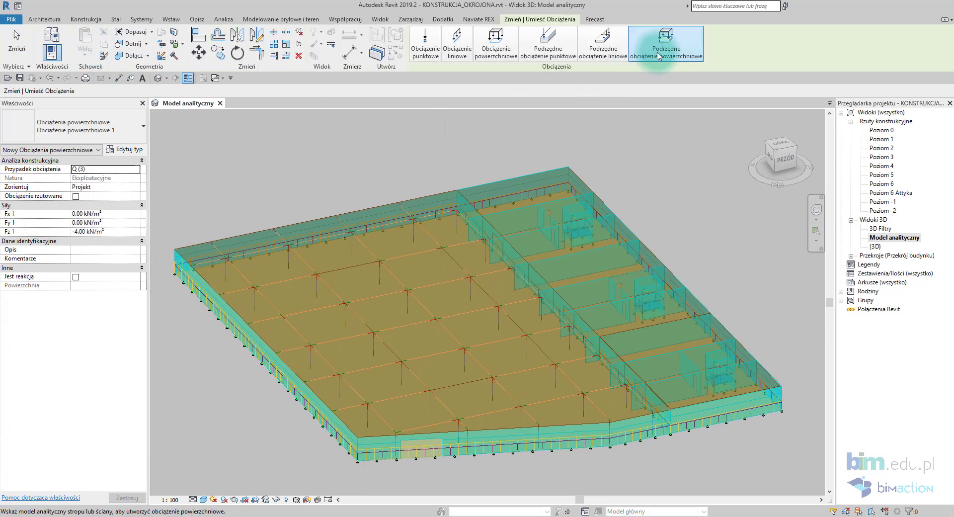
click(139, 169)
click(109, 182)
text(7)
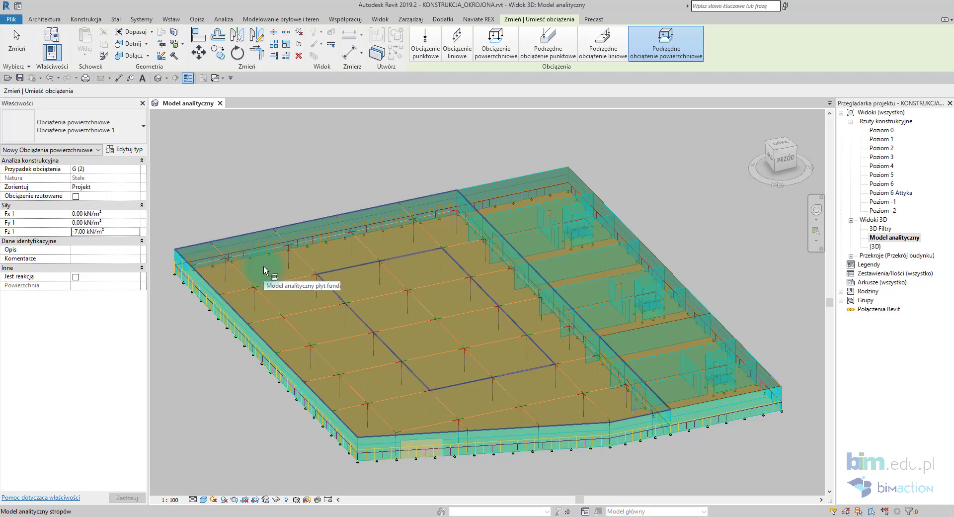
shift+middle_drag(507, 311, 311, 253)
click(127, 230)
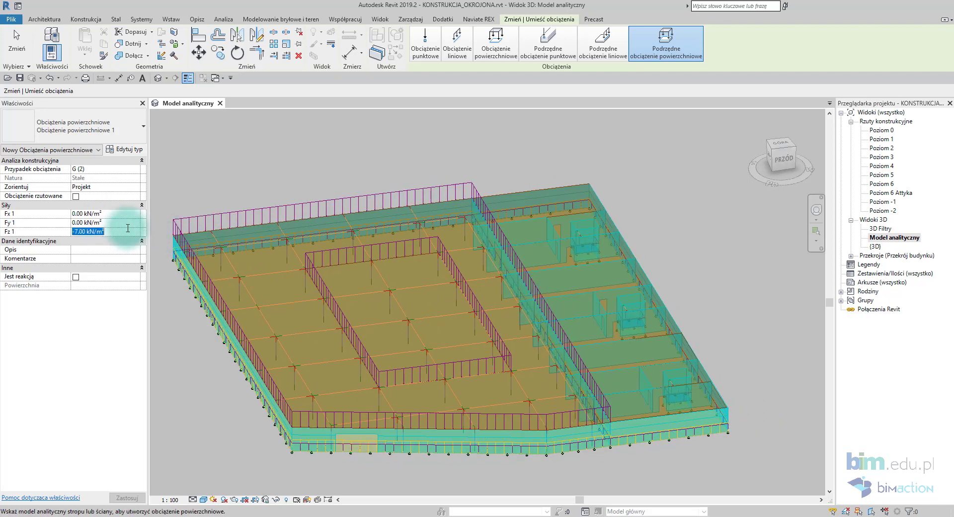
text(-2.5)
key(Return)
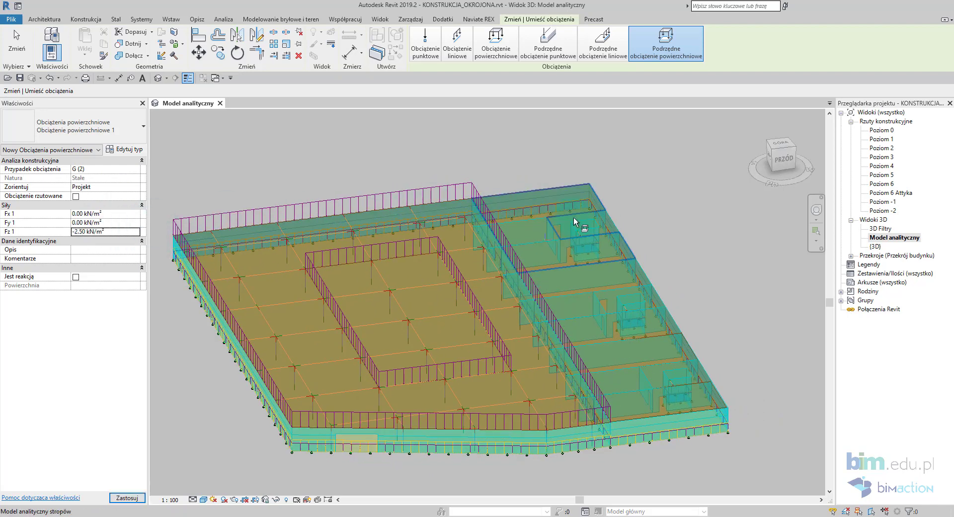
click(599, 205)
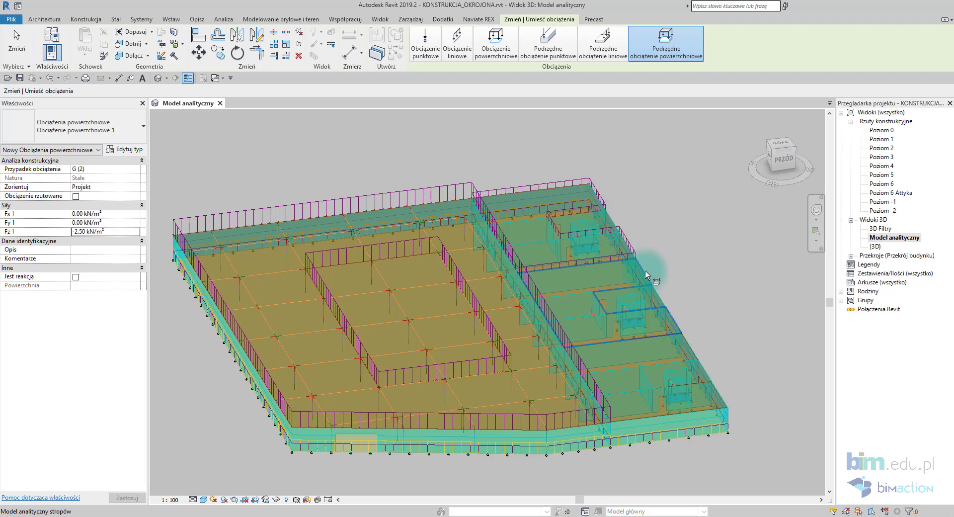
click(686, 338)
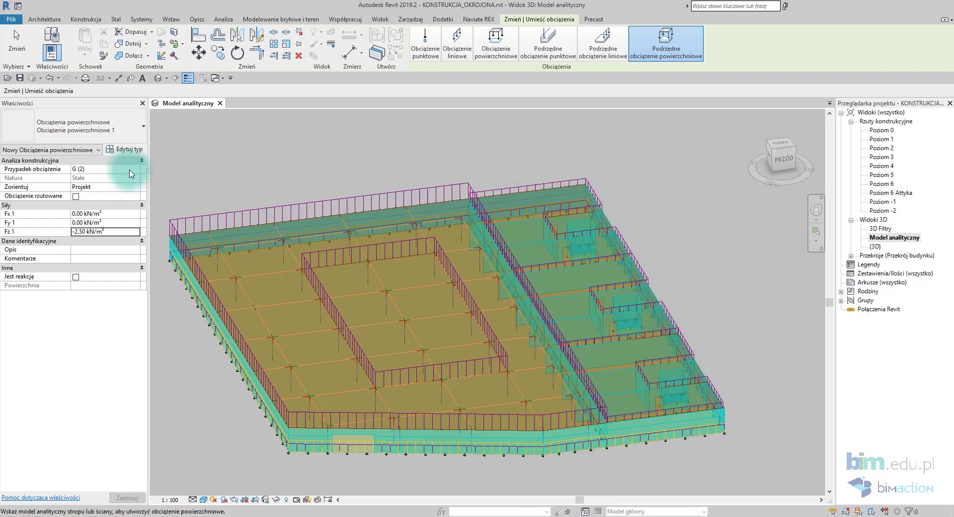
Add floor slab hosted loads for Q (3) at -3.00 and snow SN (4) at -1.20 kN/m²
click(97, 192)
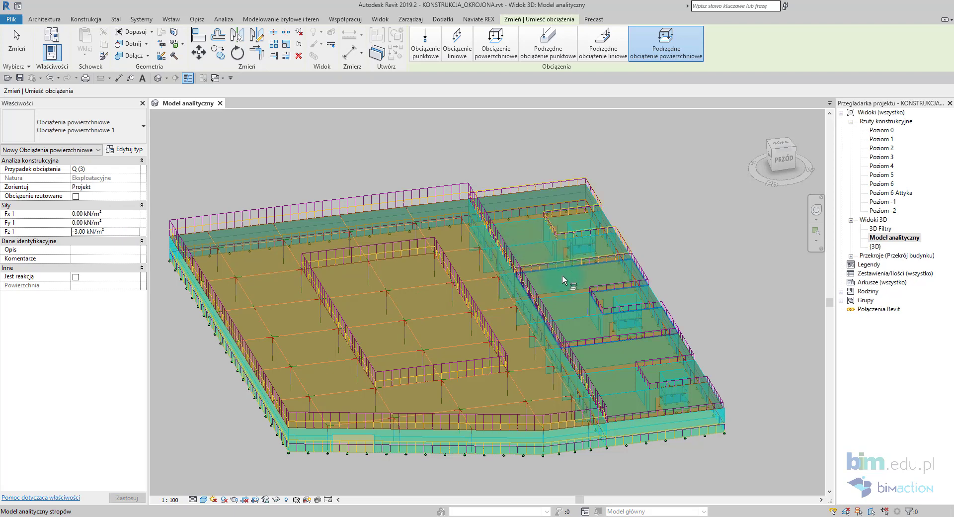
click(137, 232)
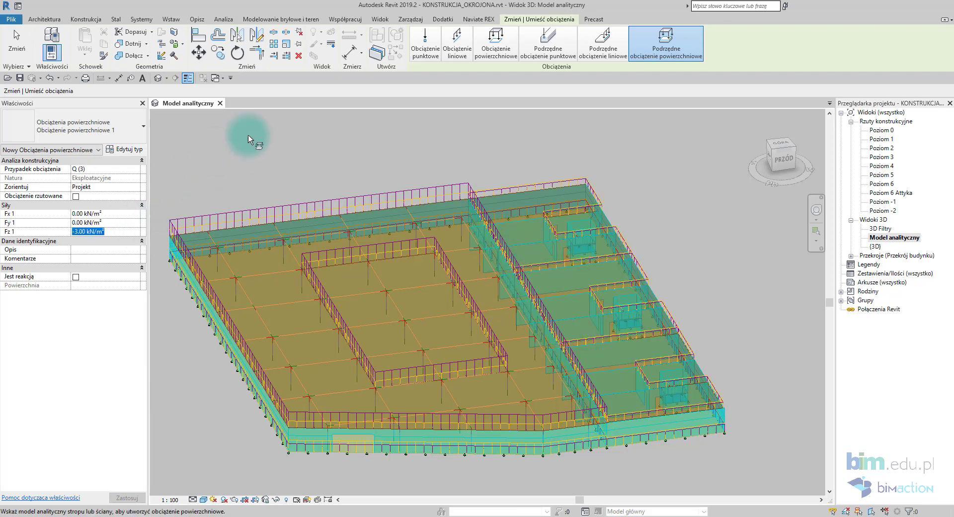
click(134, 169)
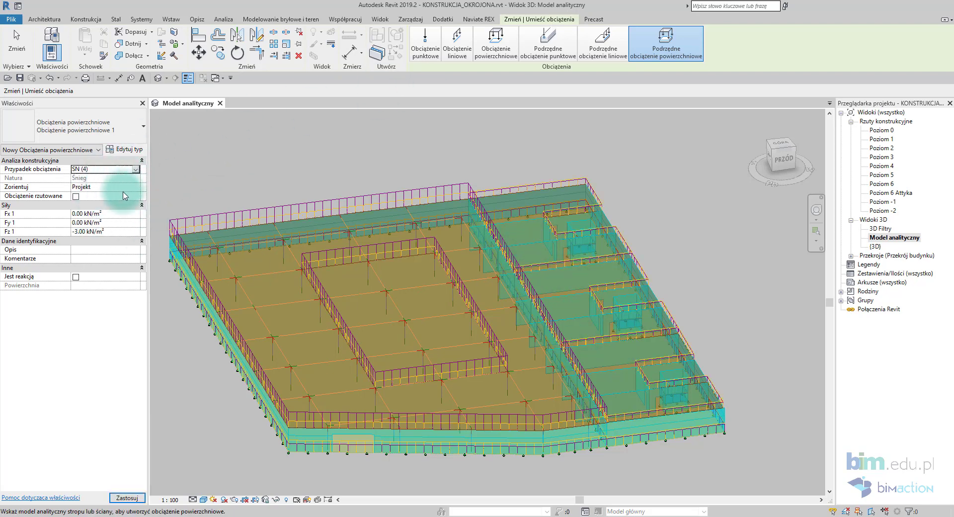
text(-1.2)
key(Return)
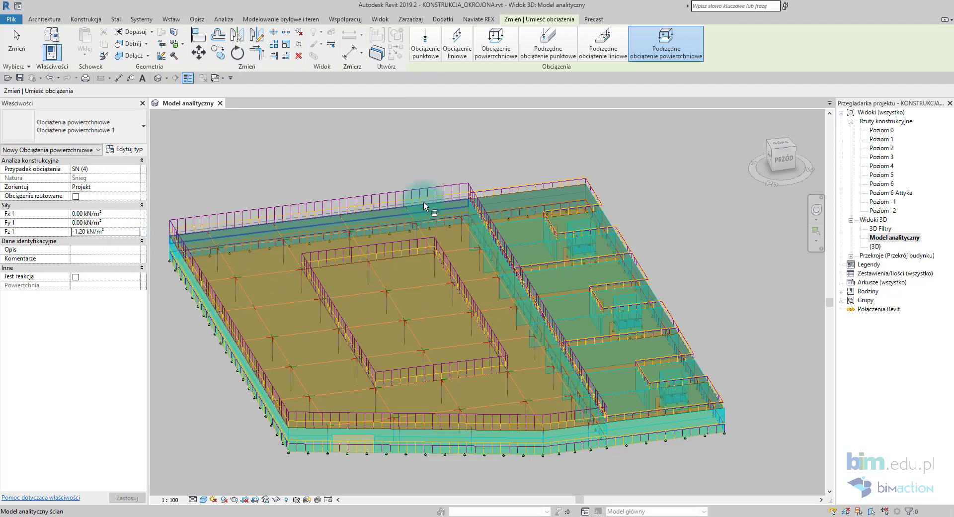
key(Escape)
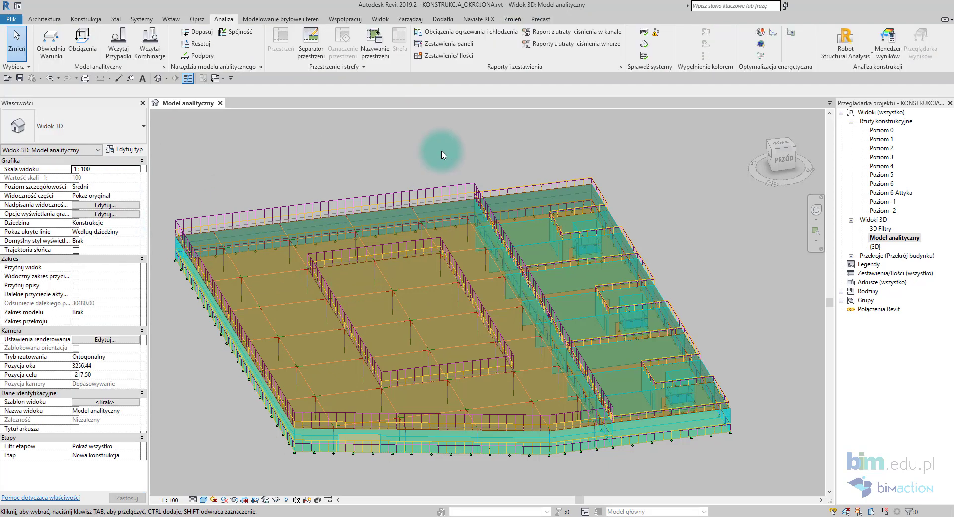
Hide six structural load case subcategories in the analytical view's Visibility/Graphics settings
key(v)
key(v)
click(444, 145)
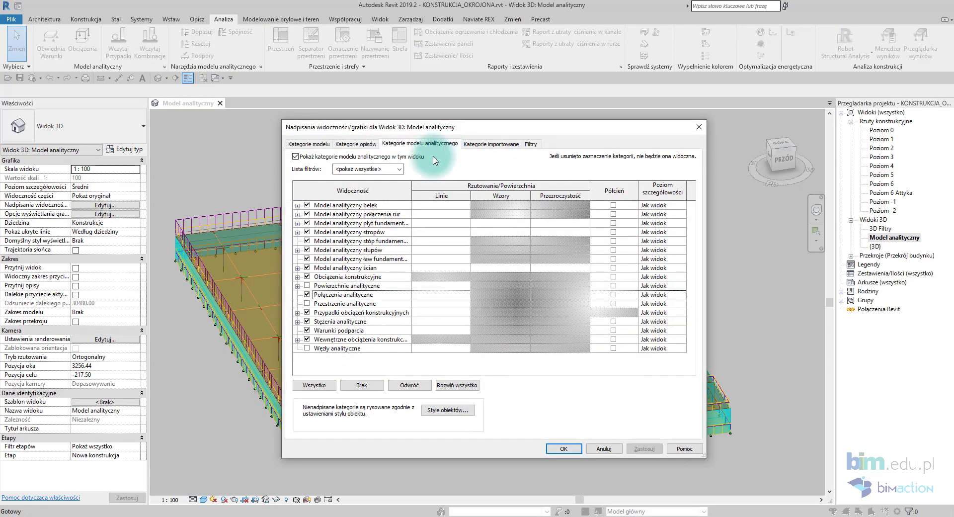
click(297, 313)
click(319, 304)
click(317, 303)
click(317, 312)
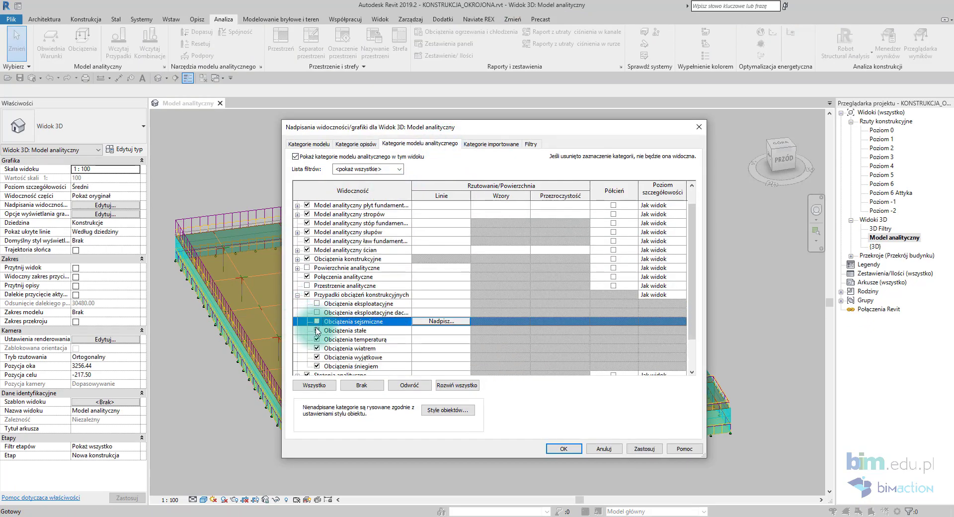
click(316, 321)
click(316, 330)
click(316, 348)
click(317, 366)
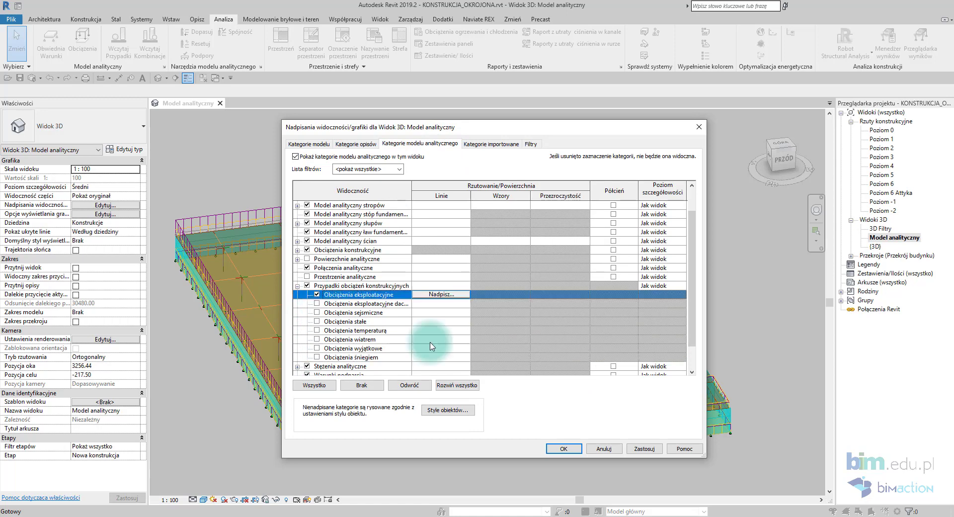
click(564, 448)
Select the large and the upper-right live area loads to inspect their values
click(357, 210)
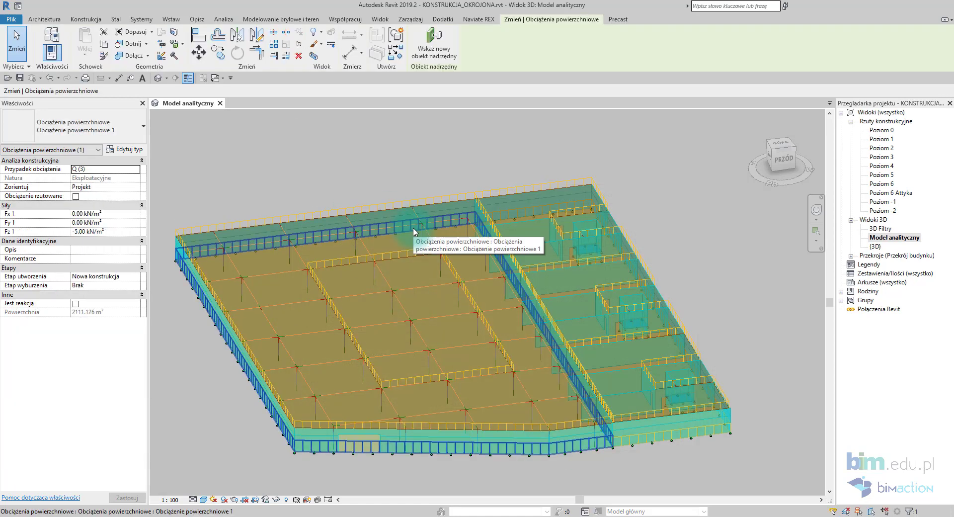
click(517, 192)
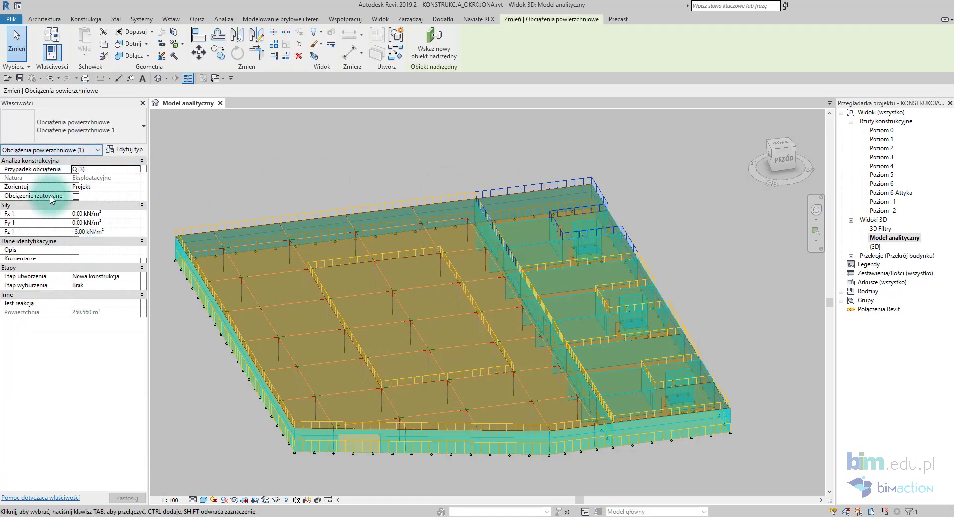
key(v)
key(v)
click(435, 144)
click(301, 295)
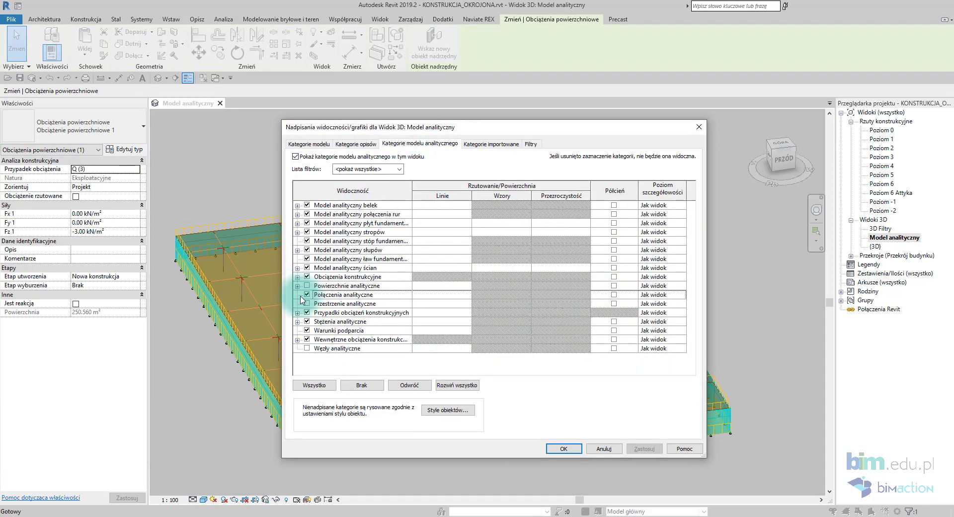
click(297, 313)
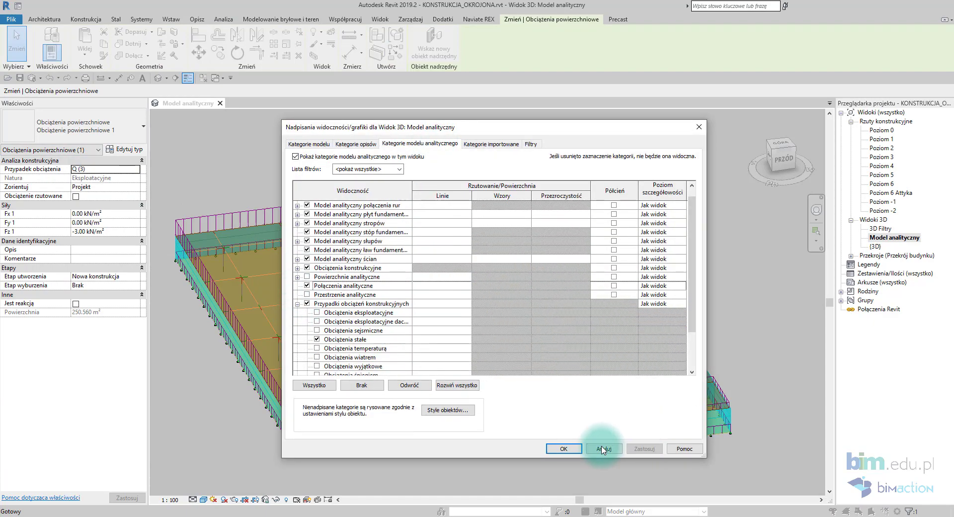
click(563, 448)
click(326, 165)
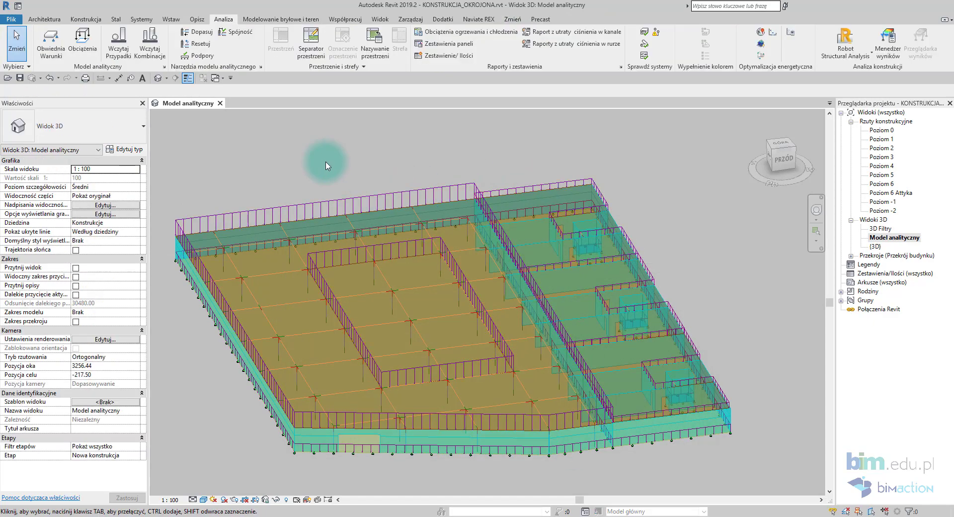
Make every structural load case category visible again, including snow loads
key(v)
key(g)
click(433, 144)
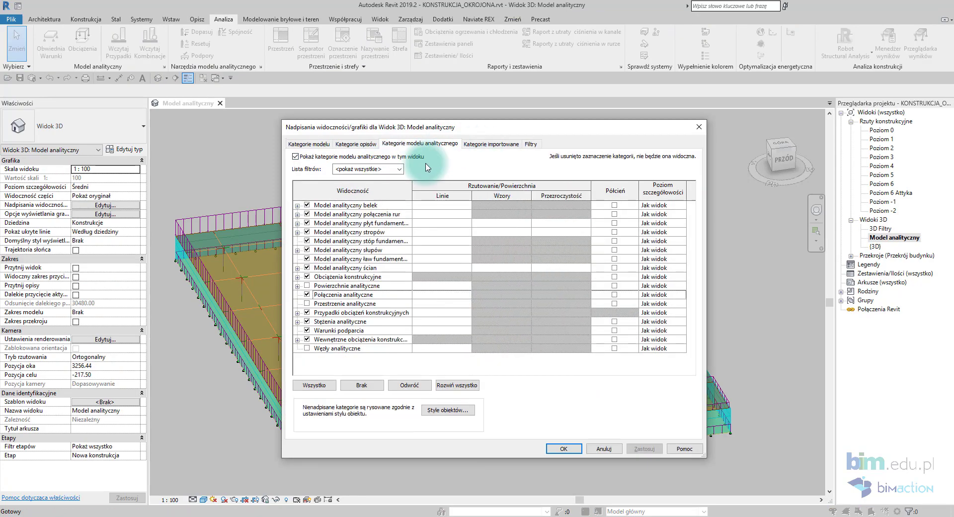
click(297, 313)
drag(343, 296, 365, 376)
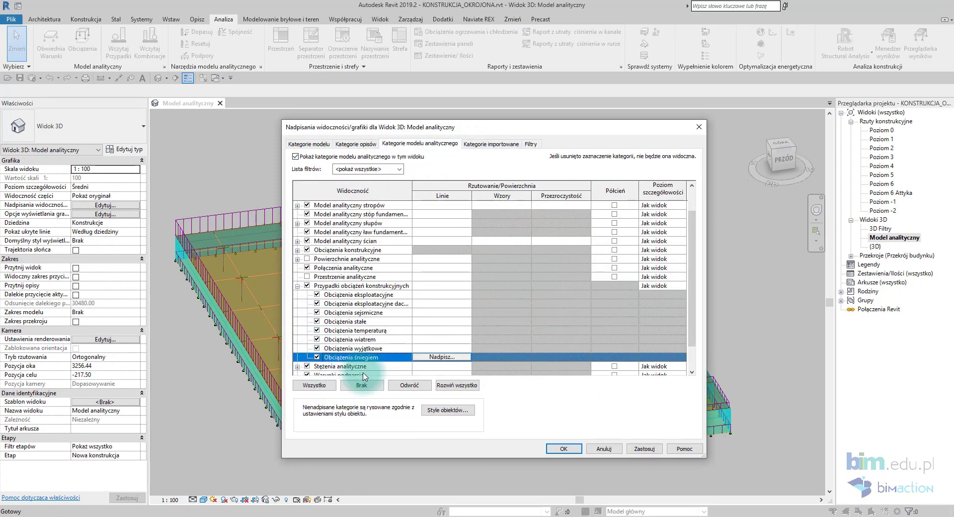
click(644, 448)
click(564, 448)
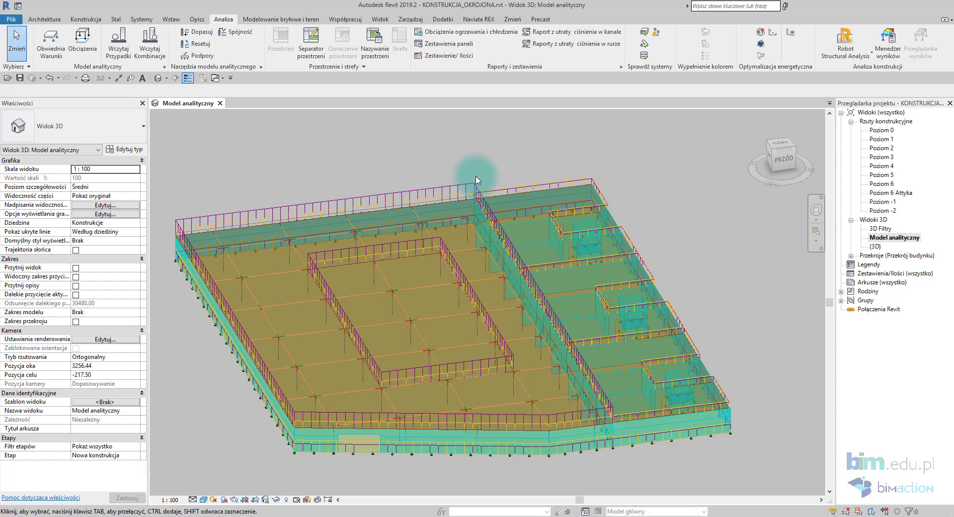
Send the analytical model to Robot by direct integration with CW as self-weight case
click(846, 43)
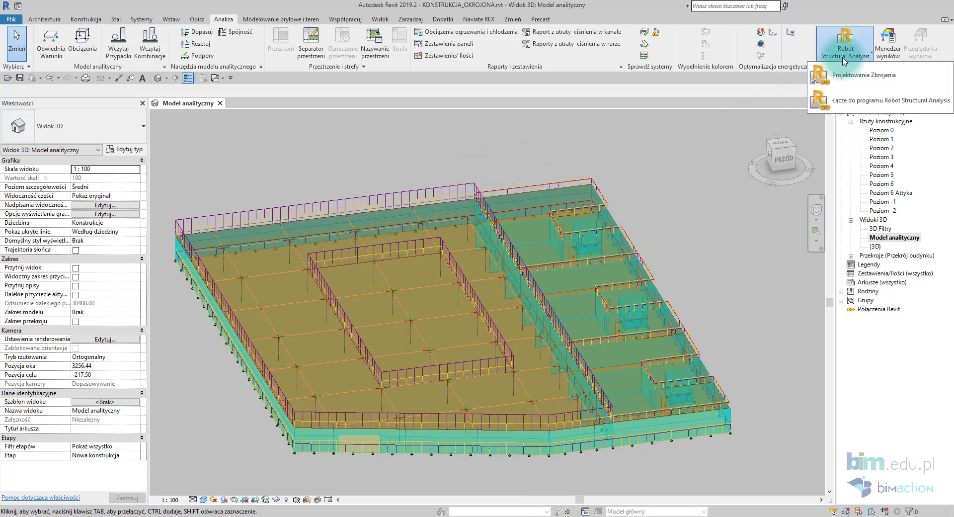
click(860, 102)
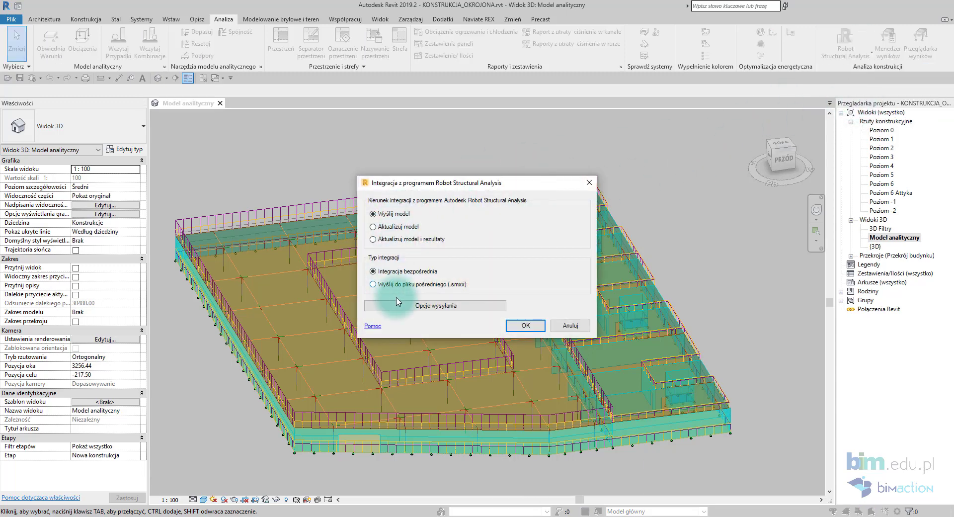
click(395, 298)
click(417, 247)
click(420, 254)
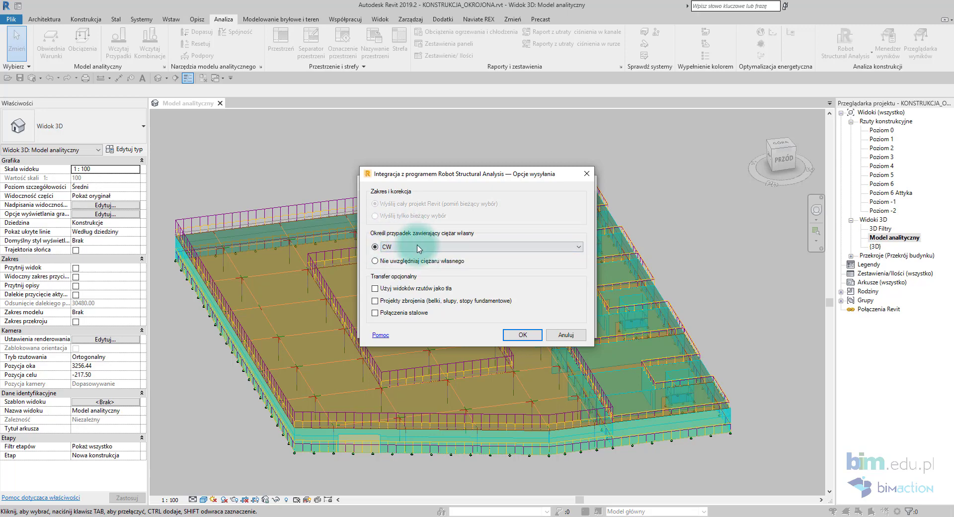
click(522, 334)
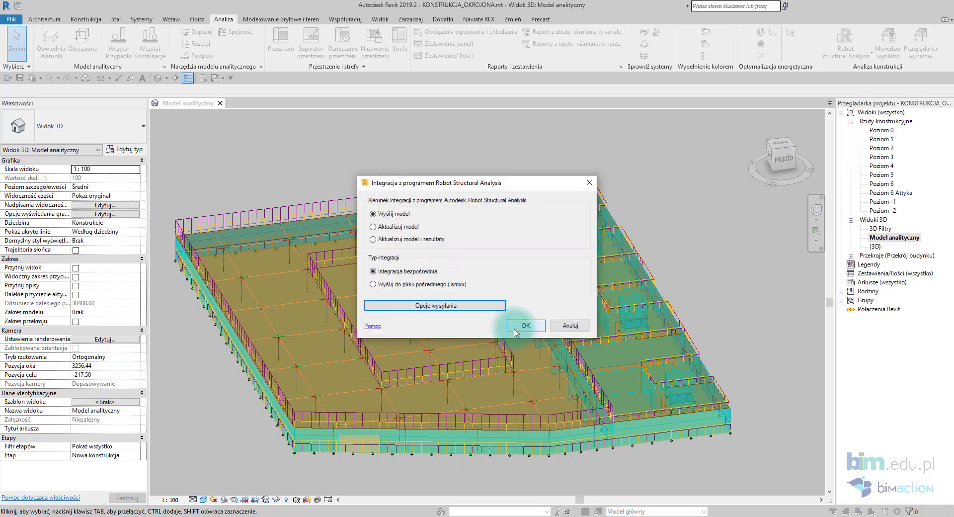
click(519, 327)
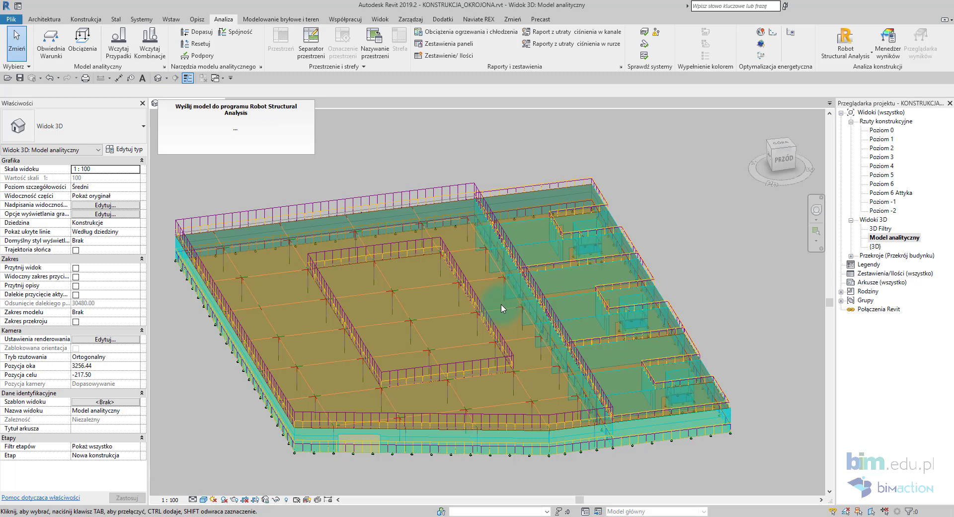
Dismiss the transfer completion notice and close the warnings list
click(504, 286)
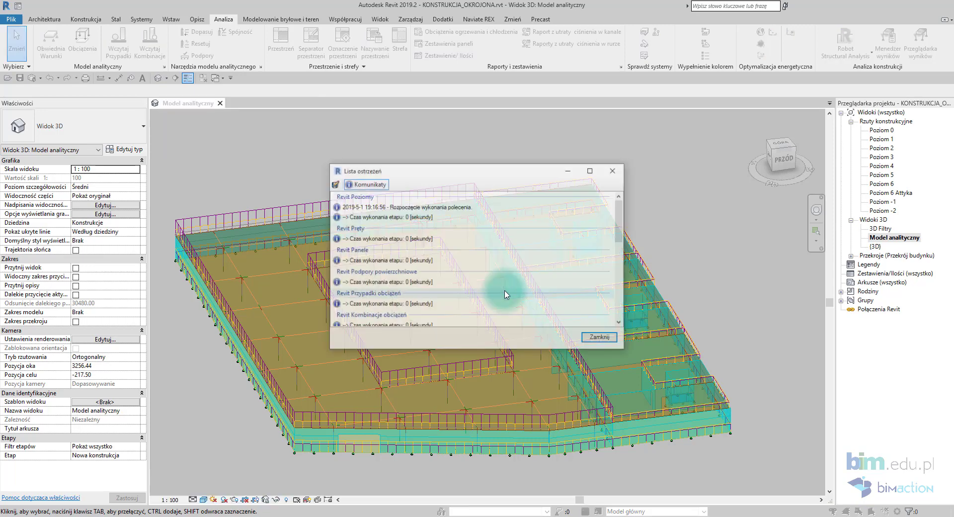
scroll(450, 278, down, 5)
scroll(447, 298, down, 5)
click(584, 339)
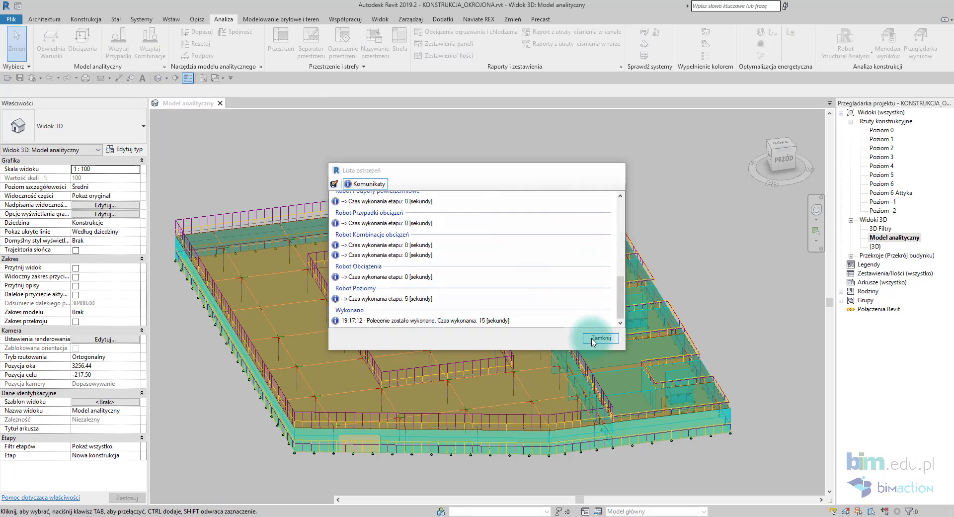
Orbit the imported model and briefly toggle beam cross-sections and local axes
scroll(673, 401, up, 3)
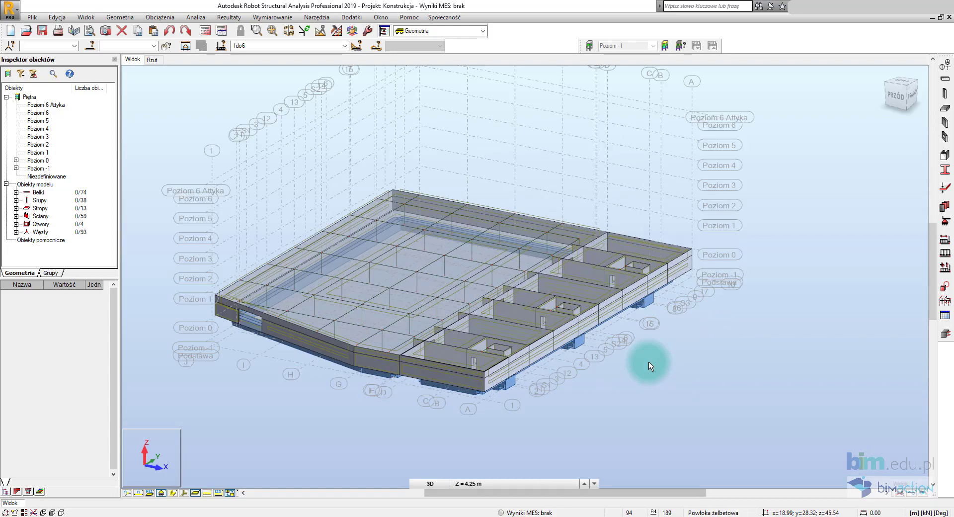
scroll(650, 362, up, 3)
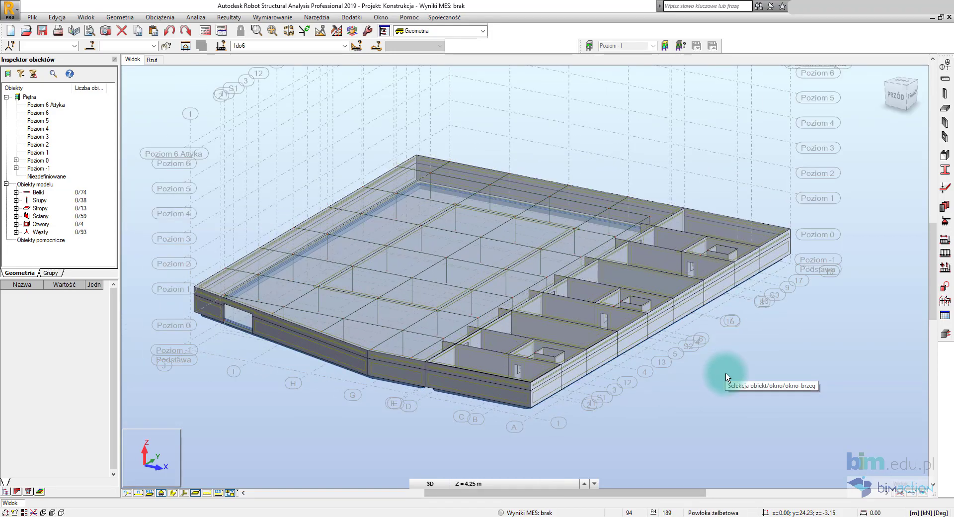
mouse_move(725, 372)
shift+middle_down()
mouse_move(623, 356)
mouse_move(601, 379)
mouse_move(443, 370)
mouse_move(432, 379)
shift+middle_up()
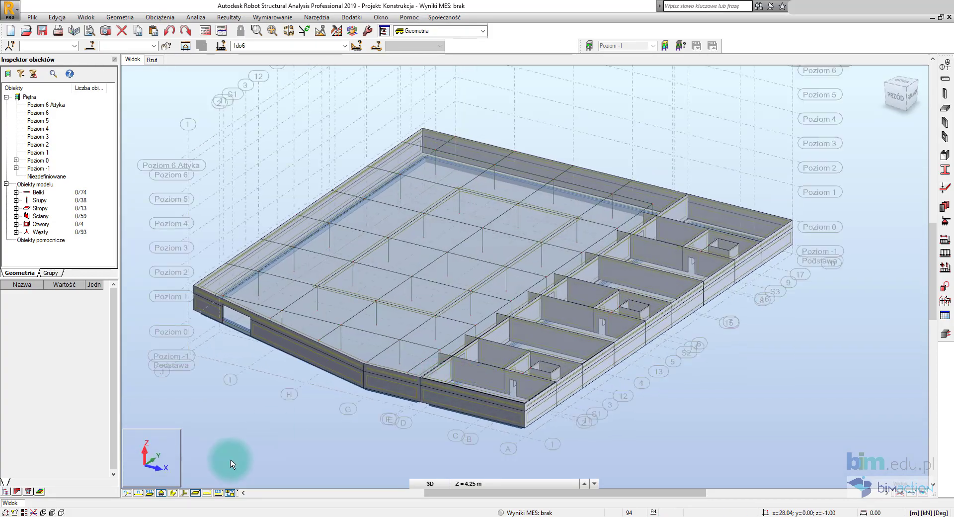
click(173, 492)
click(173, 493)
click(184, 493)
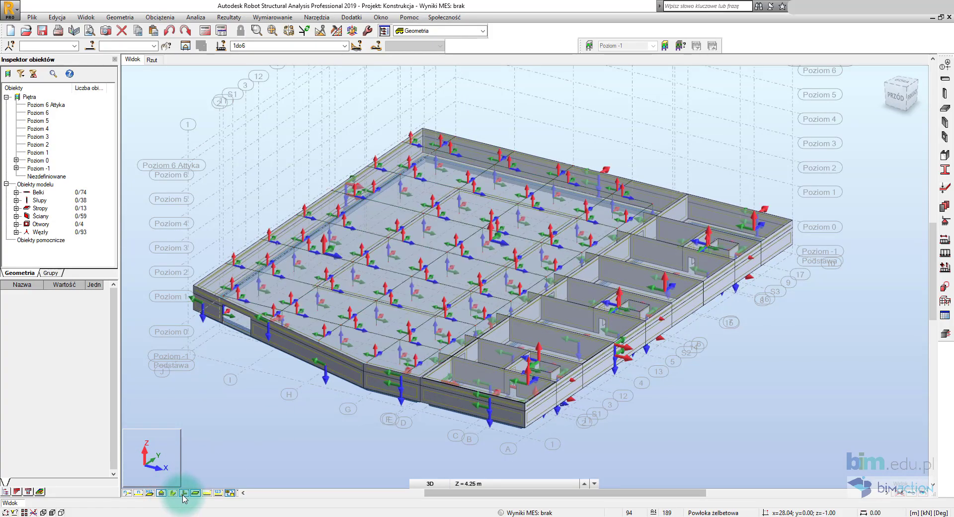
click(183, 493)
mouse_move(278, 462)
shift+middle_down()
mouse_move(299, 453)
mouse_move(321, 463)
shift+middle_up()
Display the loads of cases G, Q, SN and combination KOMB_SGN, then return to CW
click(344, 46)
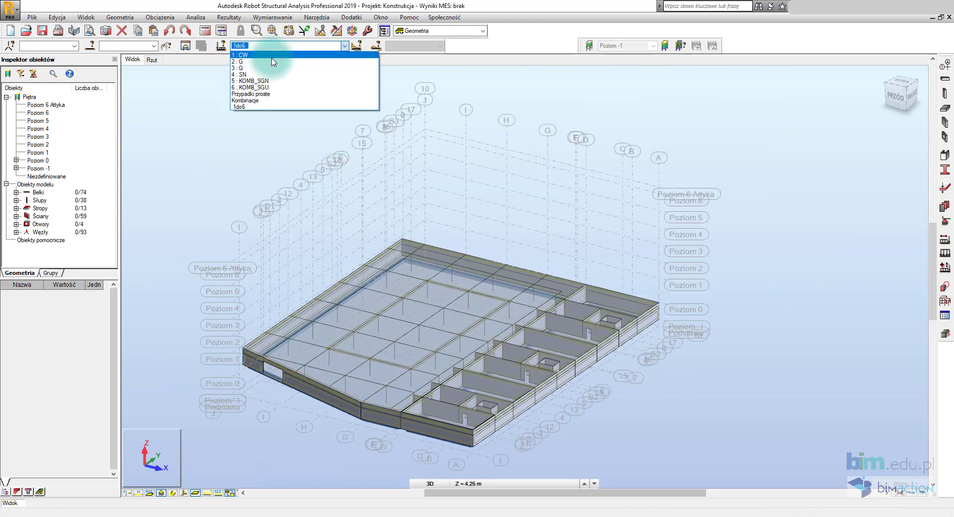
click(283, 61)
click(218, 493)
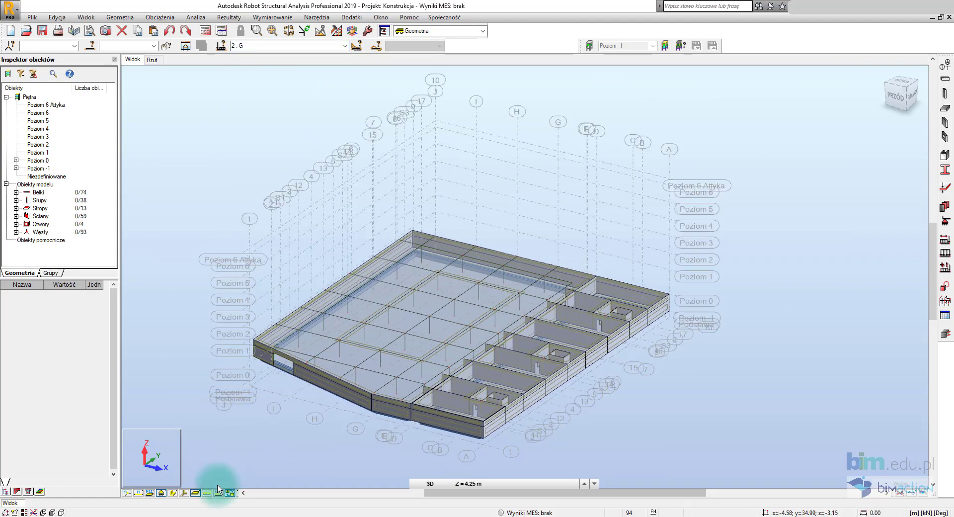
mouse_move(348, 397)
shift+middle_down()
mouse_move(371, 391)
mouse_move(372, 372)
shift+middle_up()
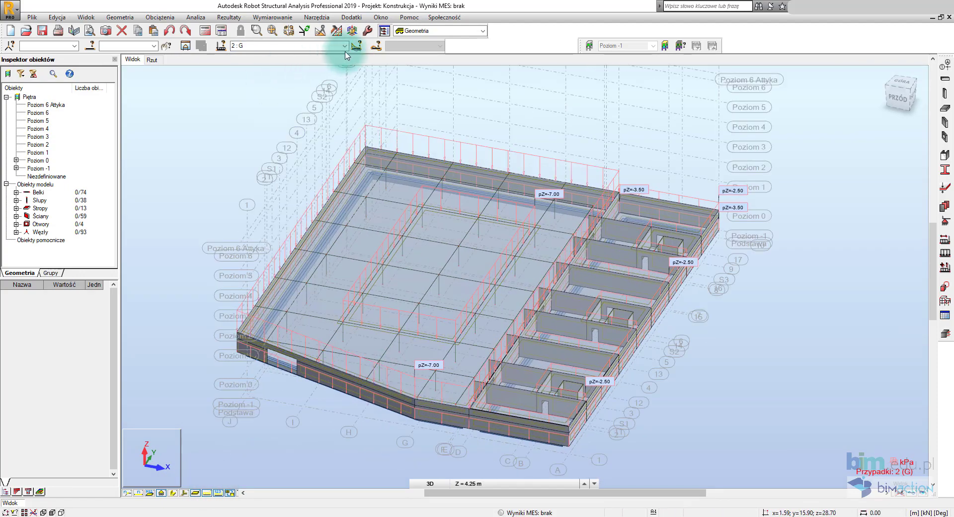
click(345, 45)
click(326, 61)
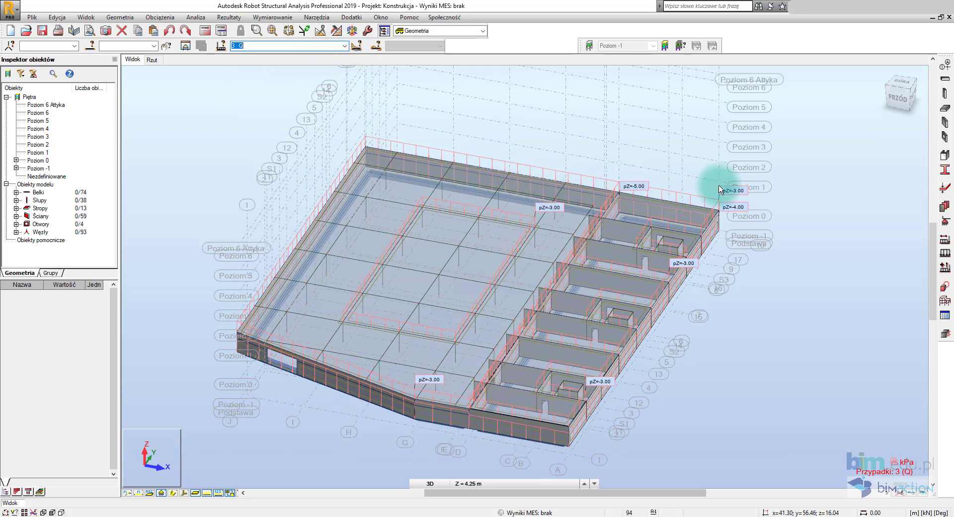
click(344, 45)
click(341, 67)
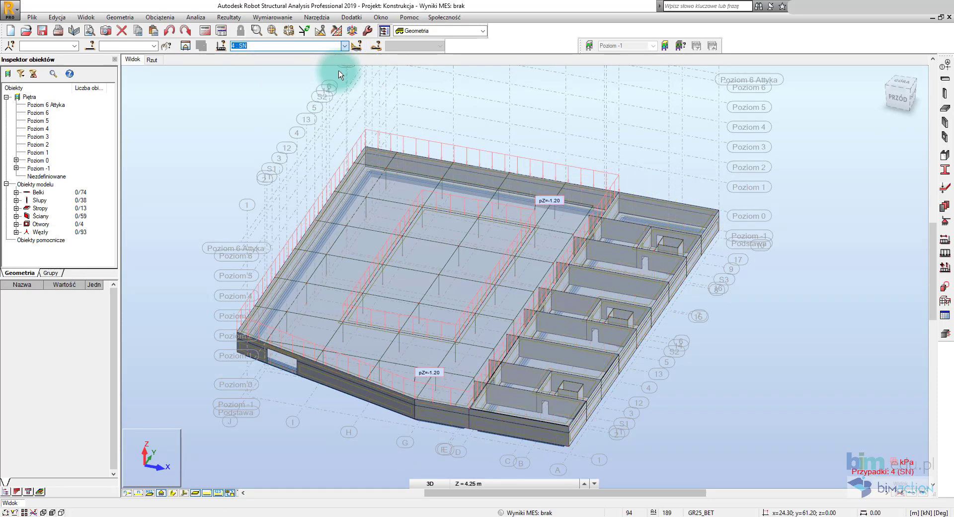
click(344, 45)
click(313, 81)
click(344, 46)
click(258, 53)
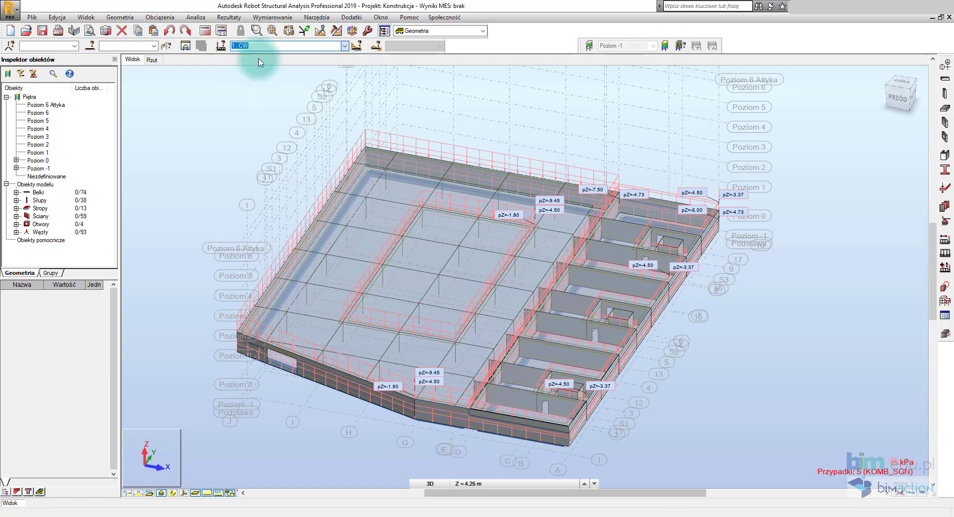
scroll(426, 206, down, 3)
click(289, 383)
Review the applied loads table and the KOMB_SGN/KOMB_SGU load combinations table
click(160, 17)
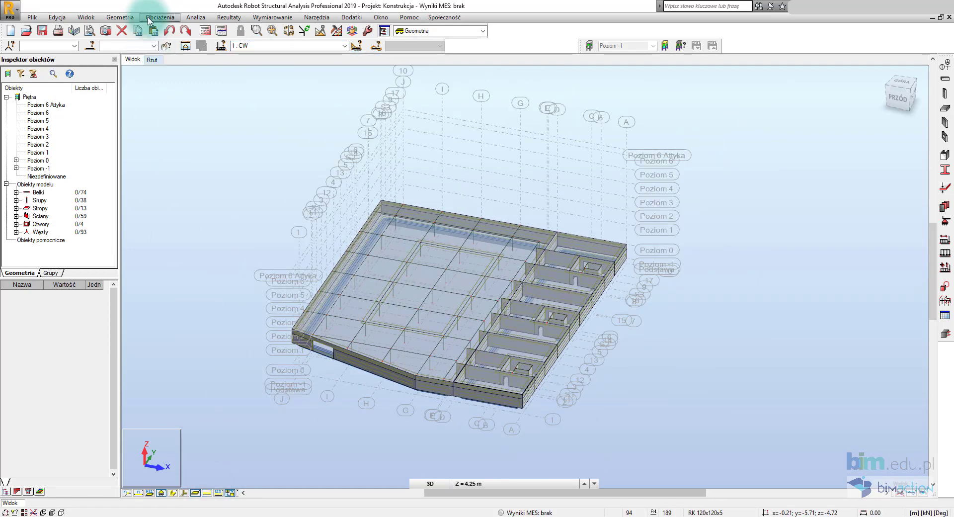
click(177, 72)
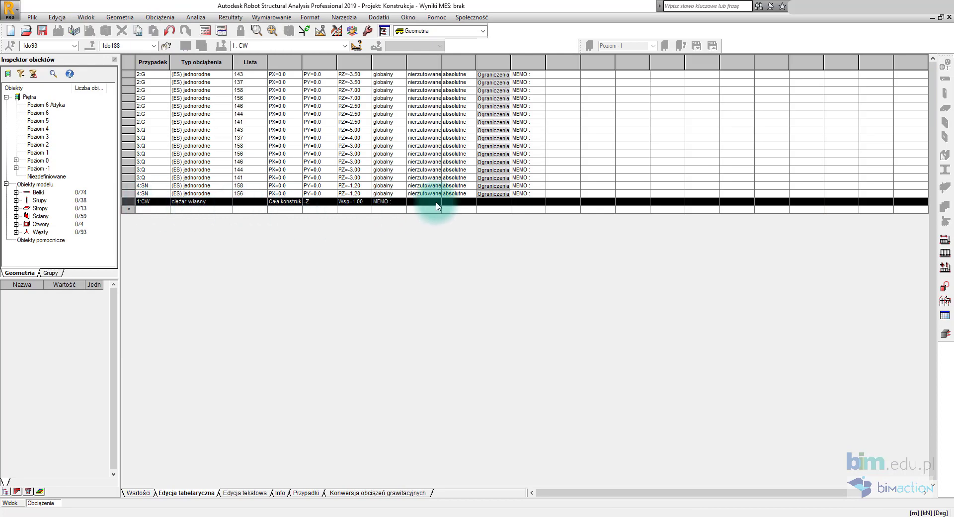
click(942, 21)
click(159, 17)
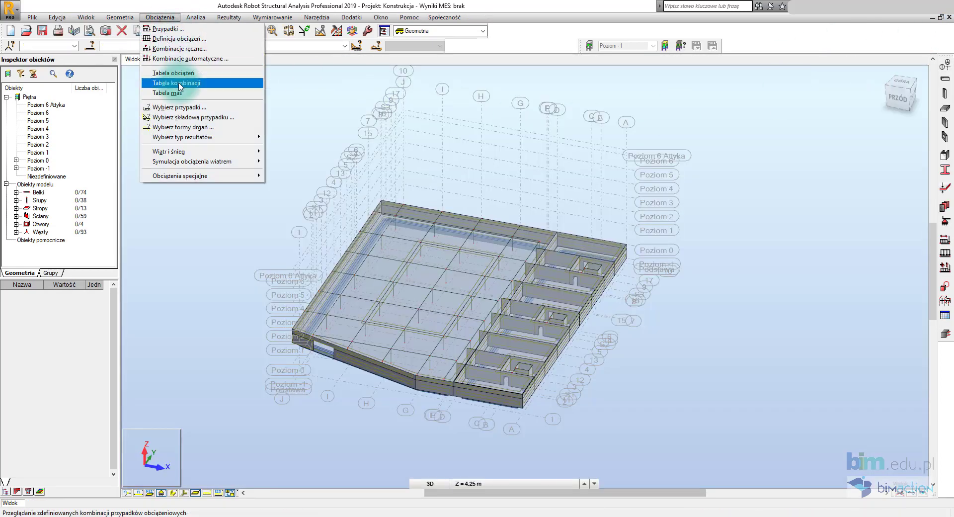
click(239, 81)
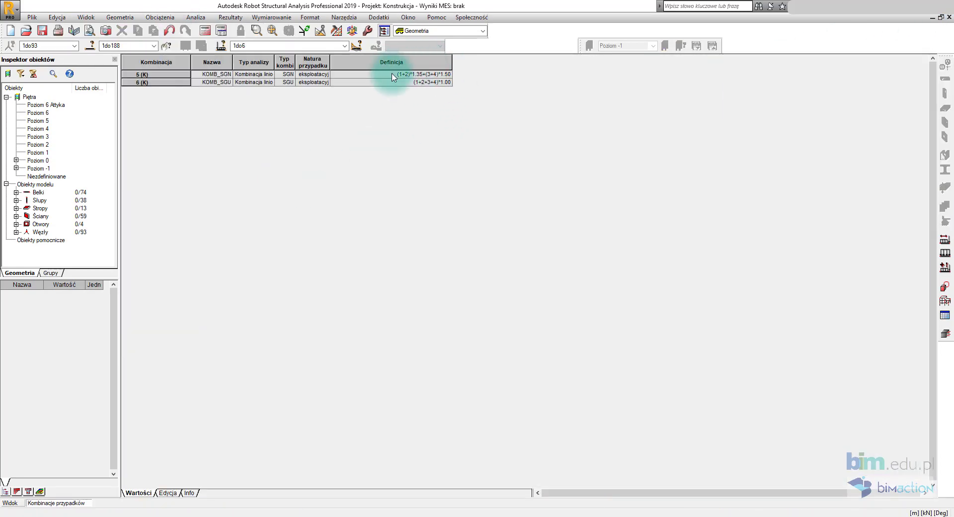
click(947, 18)
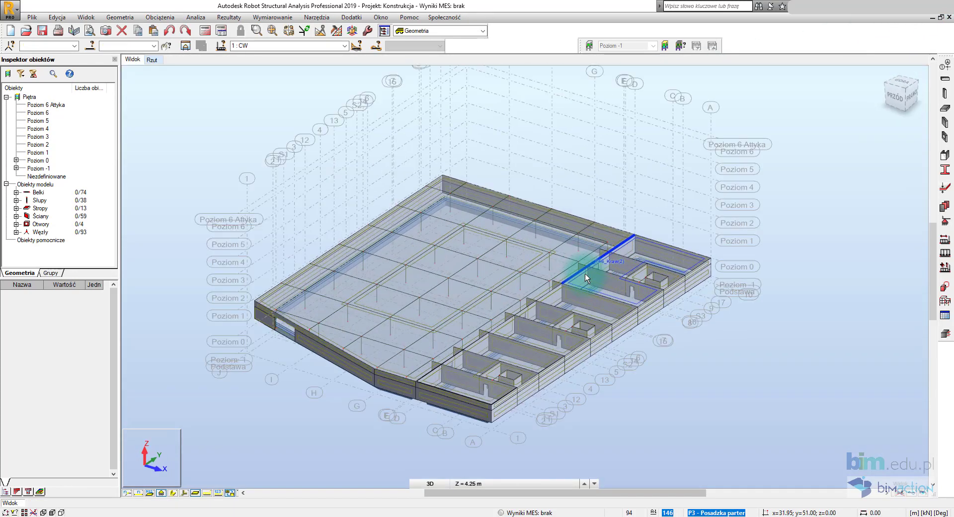
Verify the structural model and close the clean verification report
click(195, 17)
click(241, 110)
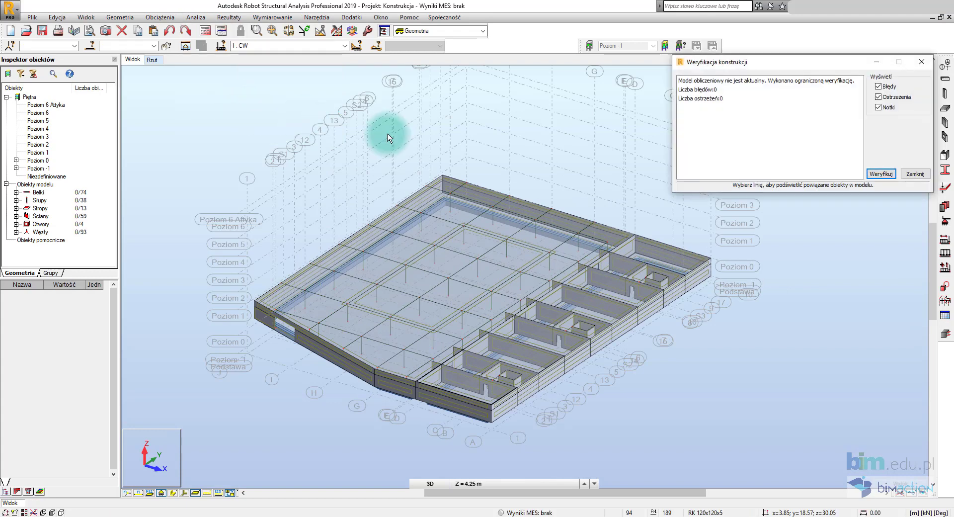
click(917, 172)
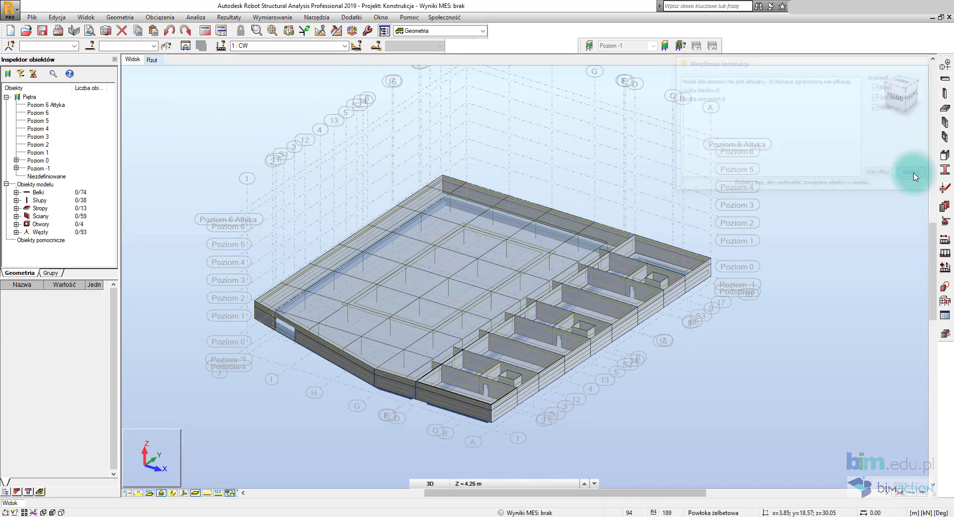
Calculate the structure and dismiss the calculation messages
click(207, 32)
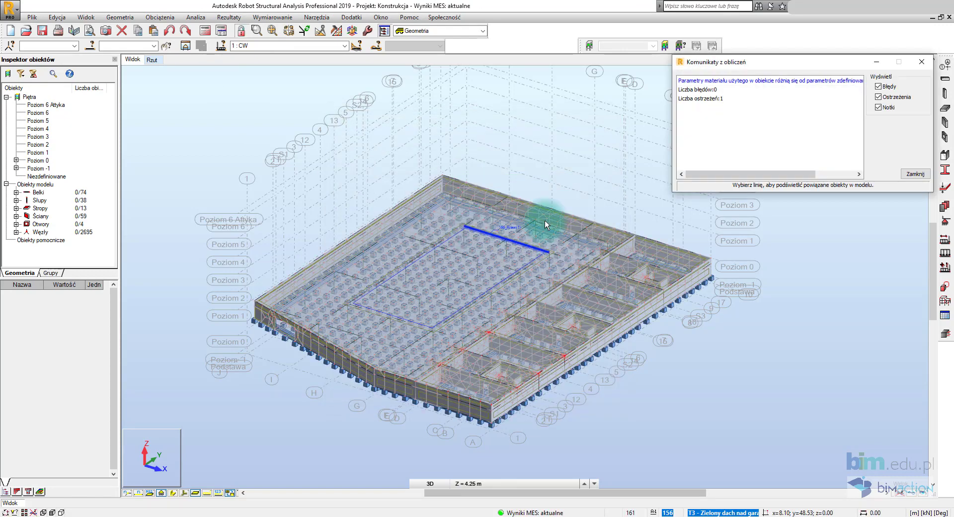
click(911, 171)
scroll(234, 427, up, 5)
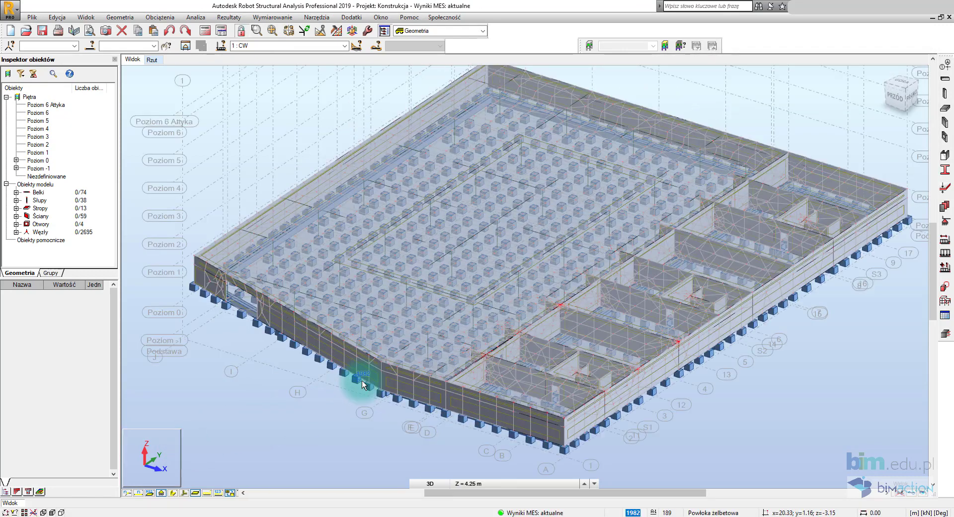
mouse_move(393, 403)
shift+middle_down()
mouse_move(486, 390)
mouse_move(492, 334)
mouse_move(436, 160)
shift+middle_up()
scroll(486, 390, down, 5)
Draw the slab's sXX and sYY stress maps with numeric values shown
click(229, 17)
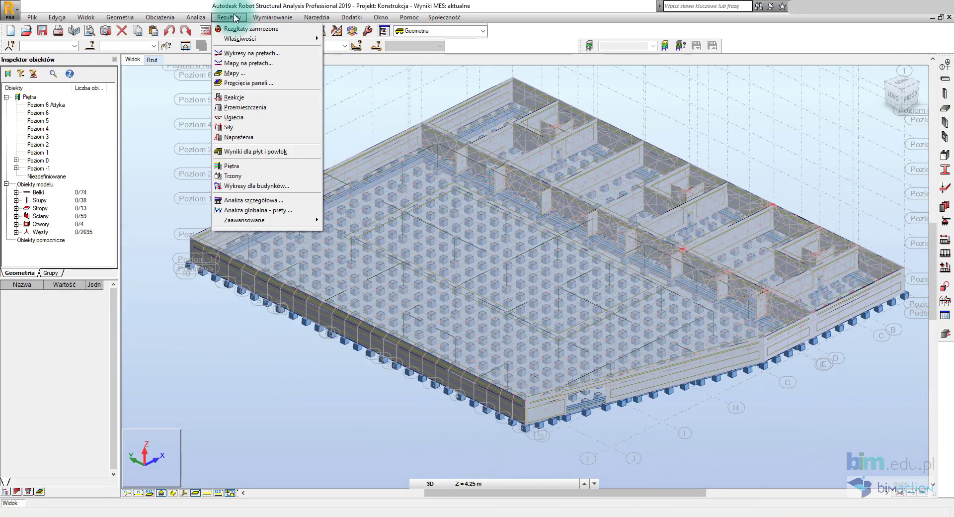
click(233, 60)
middle_drag(624, 242, 579, 271)
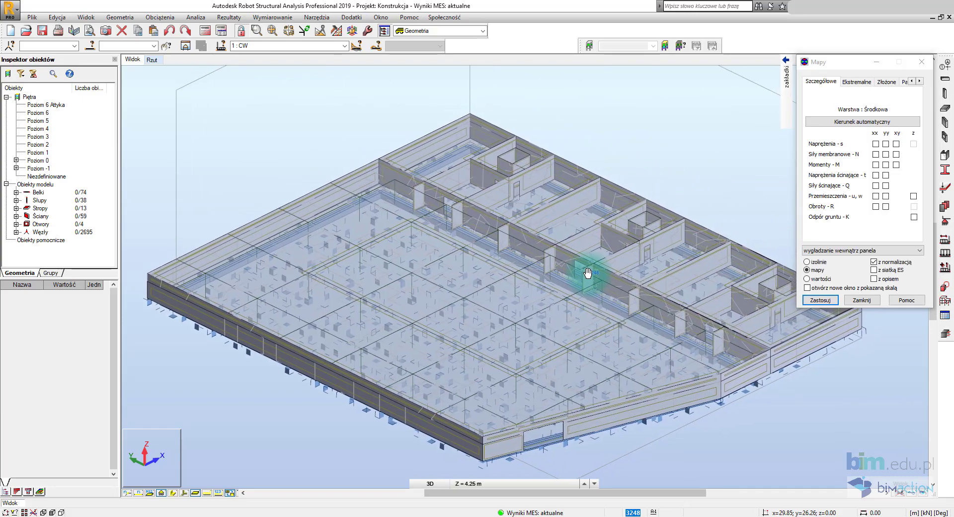
click(873, 279)
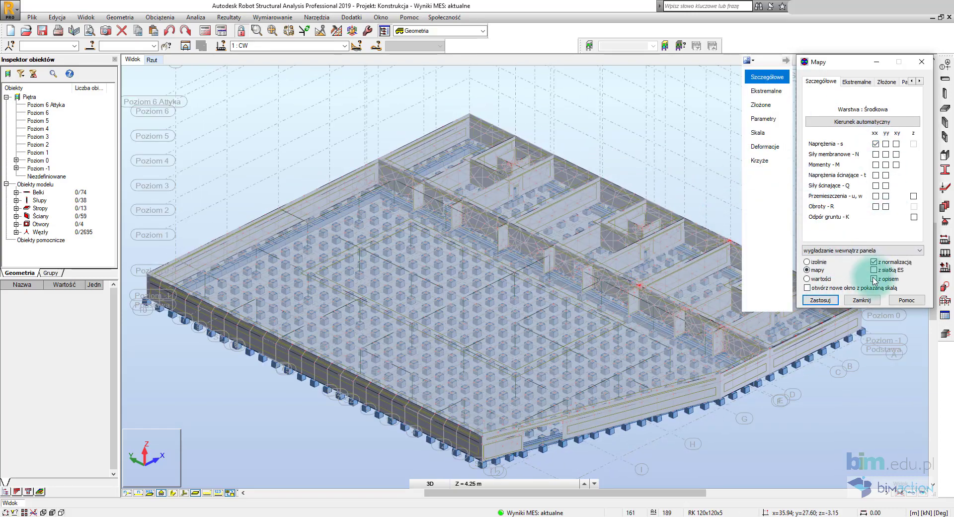
click(820, 300)
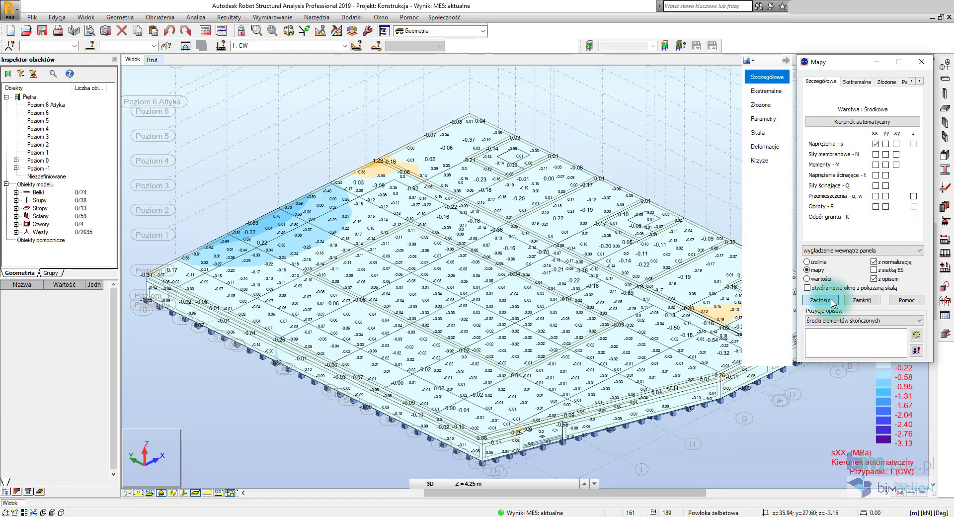
click(614, 278)
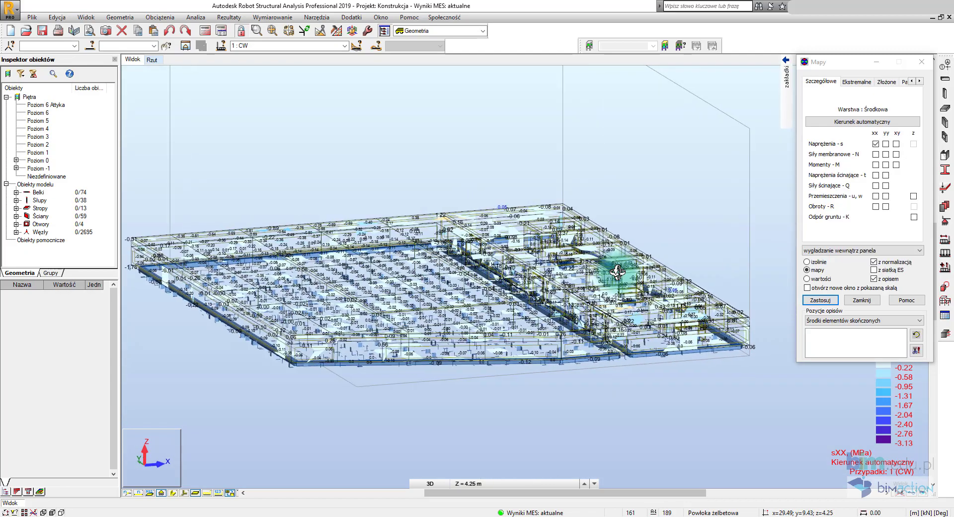
scroll(633, 284, down, 2)
click(886, 146)
click(827, 300)
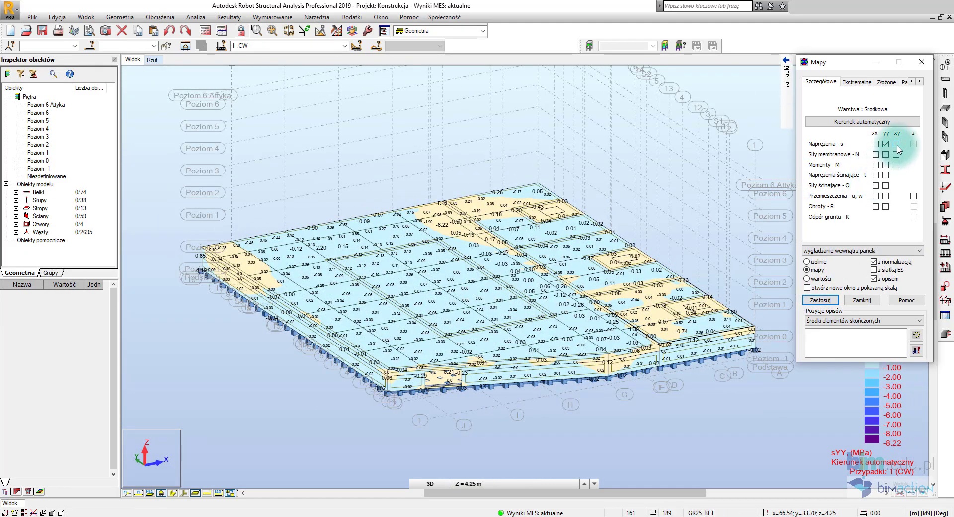
Show the slab's MXX and MYY bending moment maps
click(876, 165)
click(835, 301)
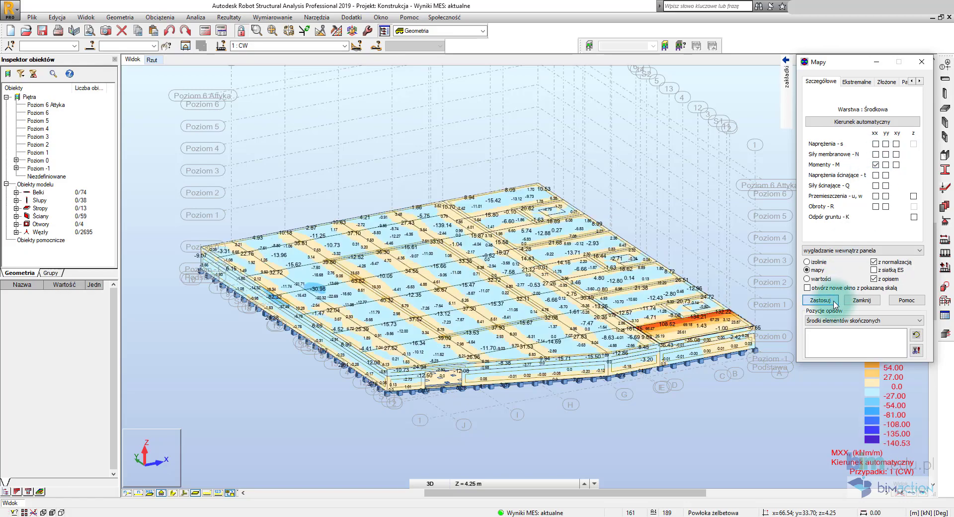
click(886, 165)
click(835, 300)
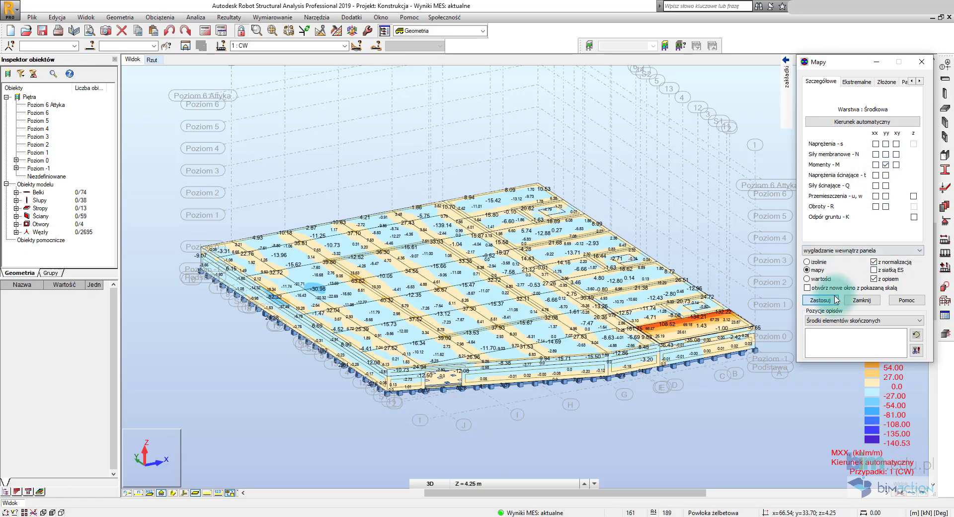
shift+middle_drag(636, 258, 794, 138)
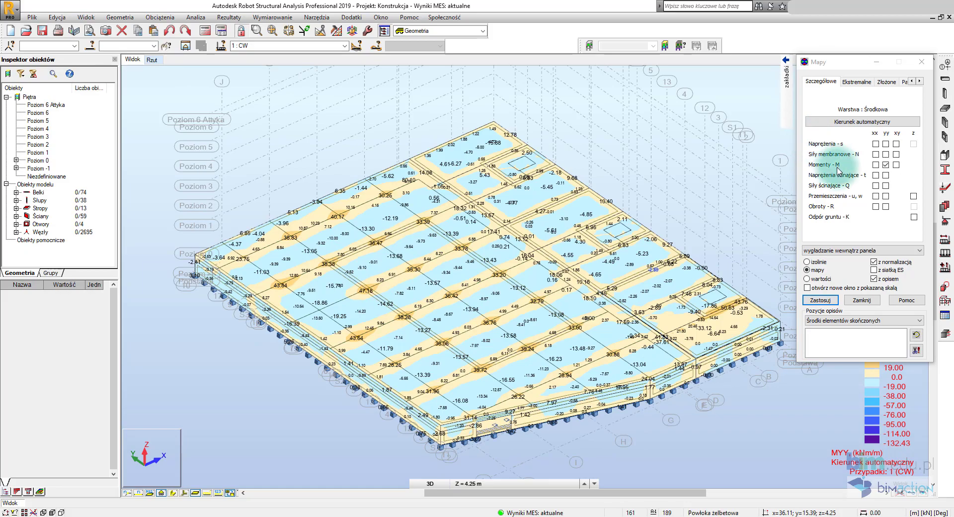
Show the vertical displacement map, inspect it, then clear the maps
click(913, 196)
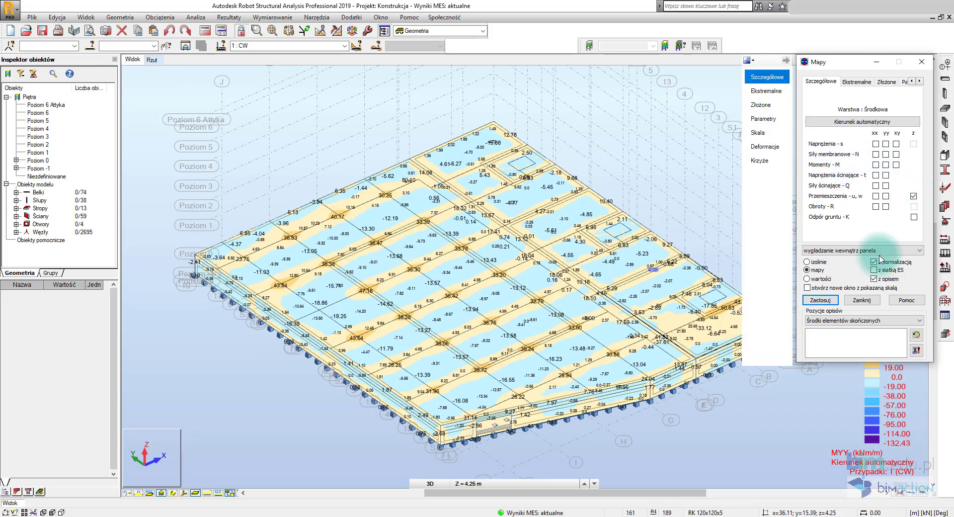
click(821, 300)
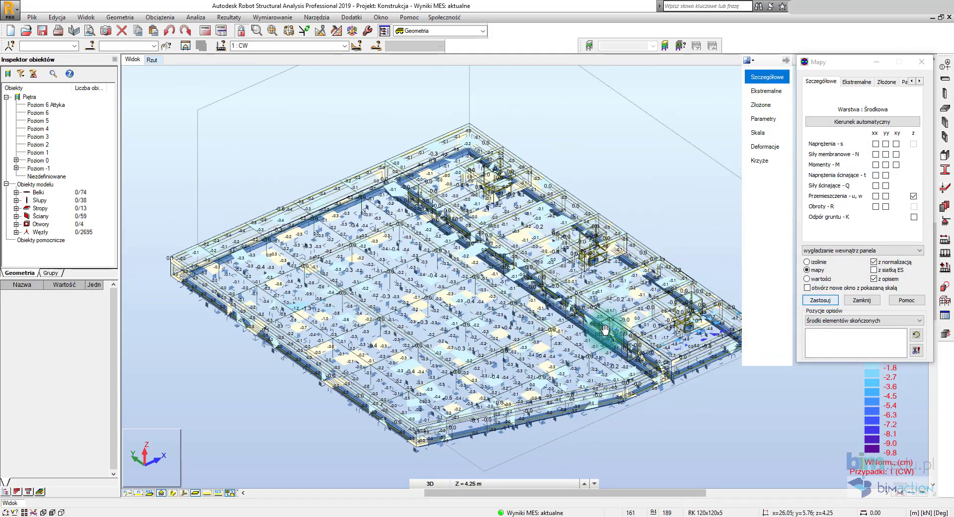
mouse_move(675, 318)
shift+middle_down()
mouse_move(588, 308)
mouse_move(884, 219)
shift+middle_up()
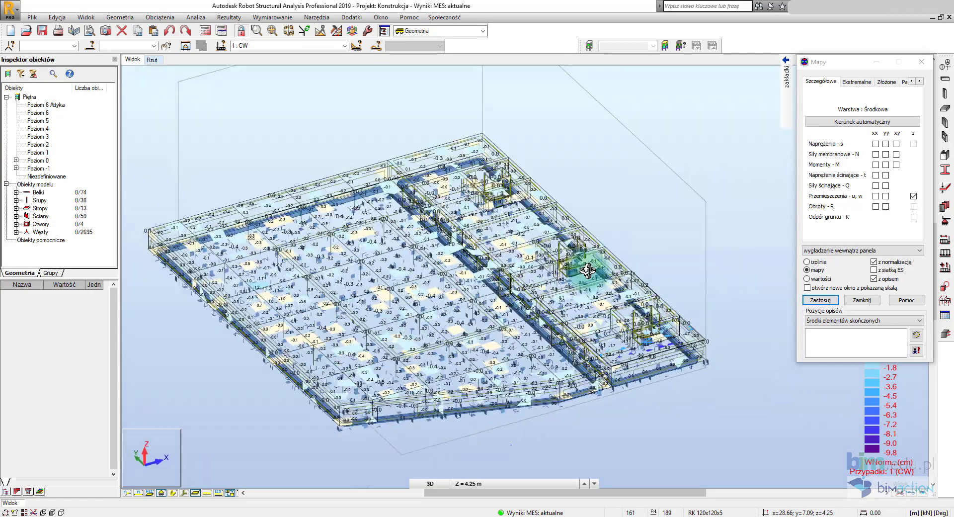
click(913, 196)
click(820, 300)
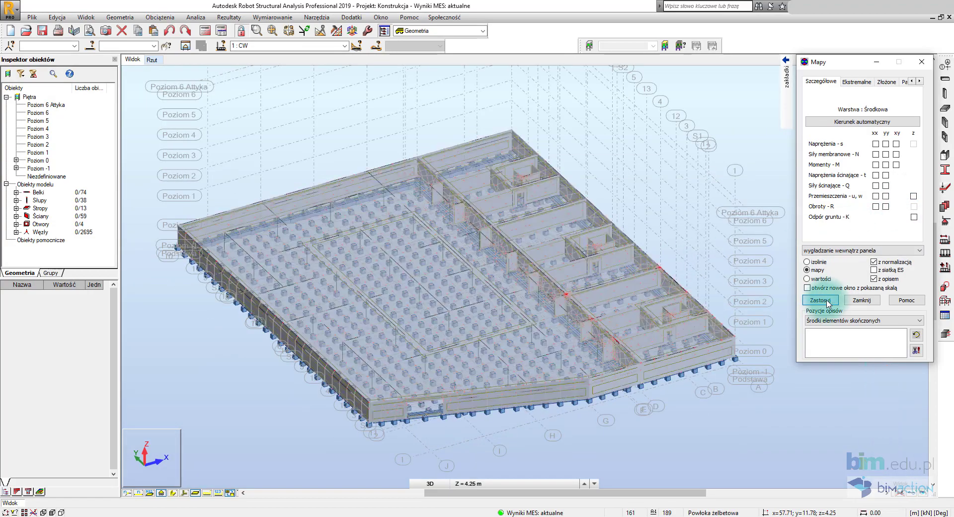
click(852, 300)
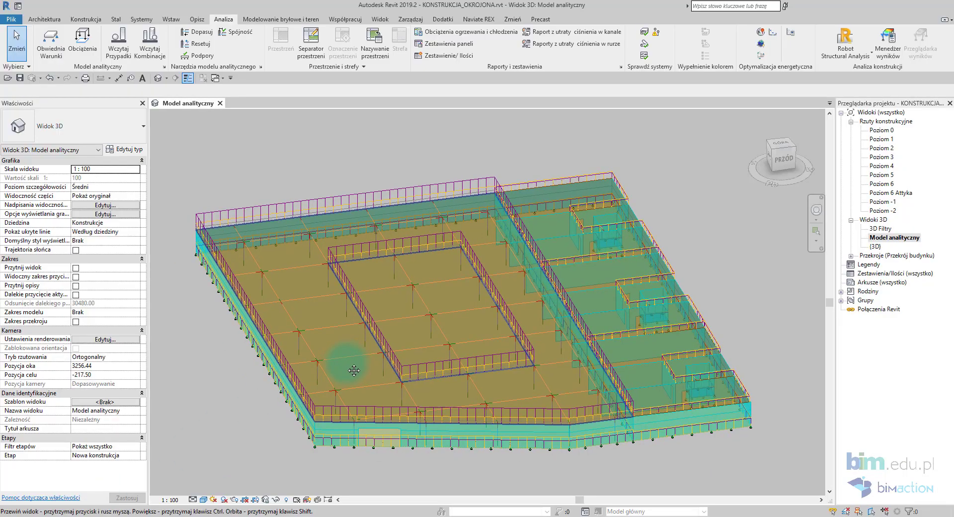
Hide structural load cases and structural loads in the analytical view, then start the Robot link
shift+middle_drag(380, 341, 381, 364)
key(v)
key(g)
click(420, 144)
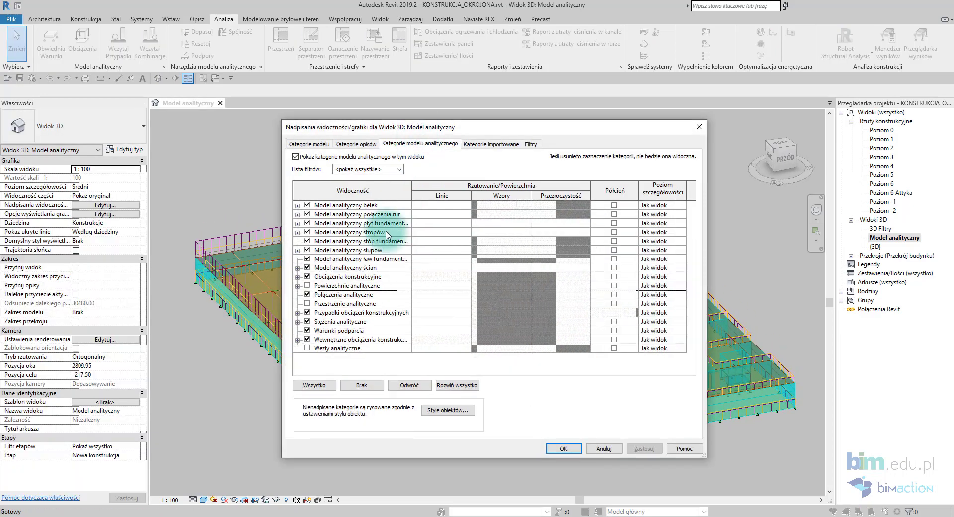
click(307, 313)
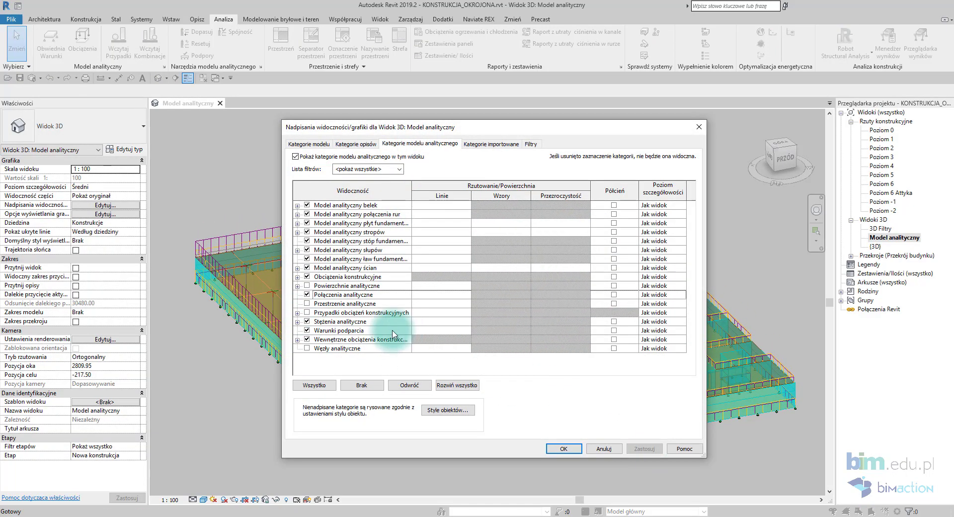
click(316, 277)
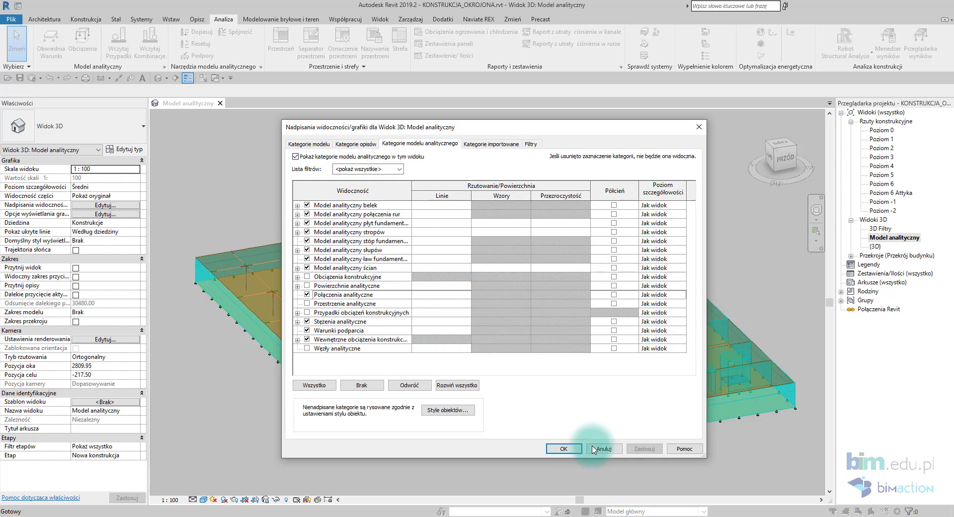
click(564, 448)
shift+middle_drag(567, 449, 549, 440)
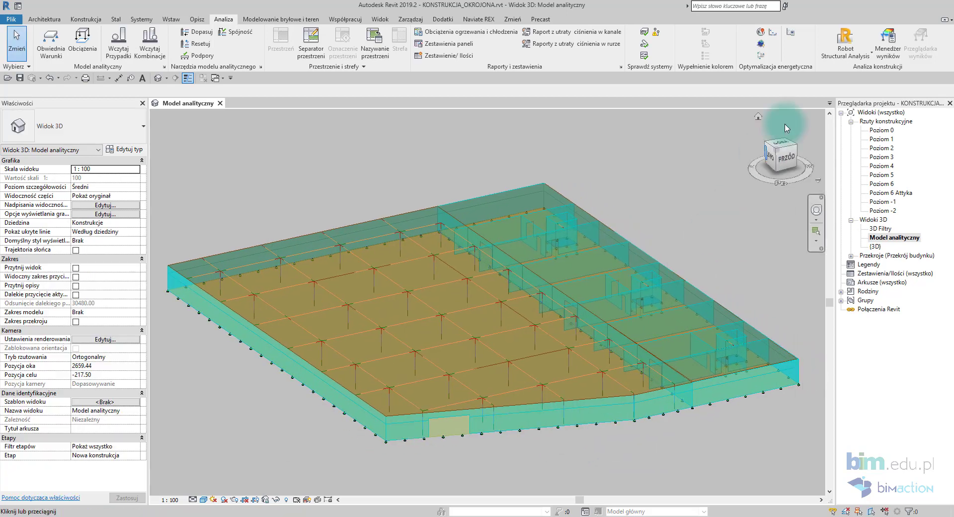
click(846, 56)
Bring Robot's analysis results back into Revit, leaving out the required reinforcement package
click(845, 101)
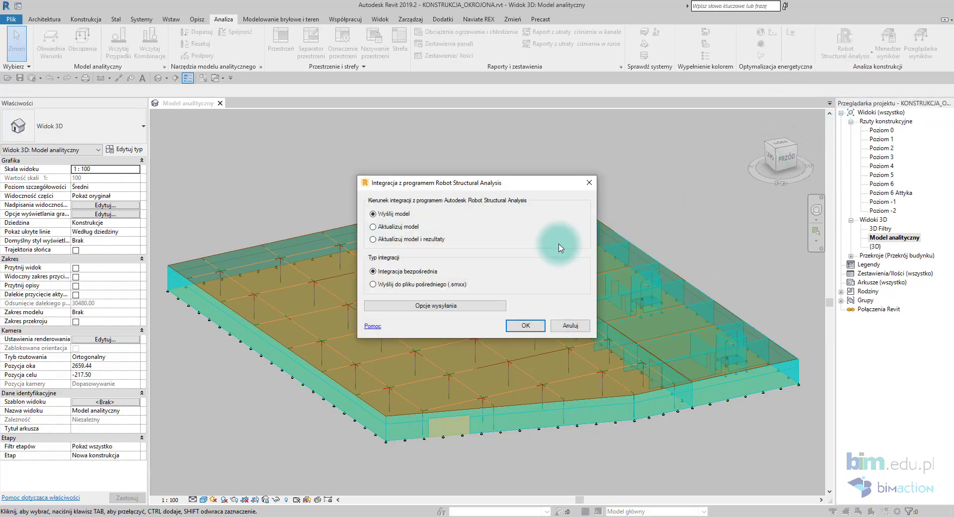
click(428, 305)
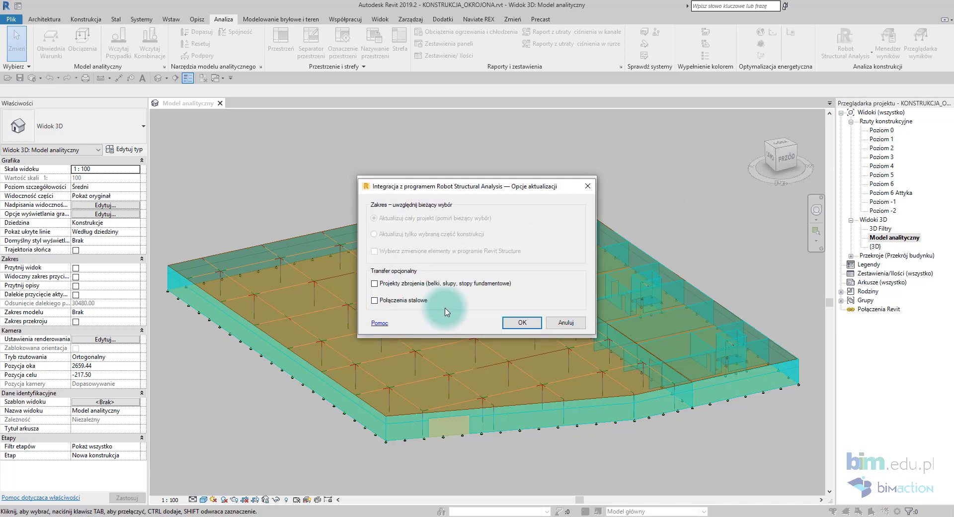
click(520, 324)
click(523, 327)
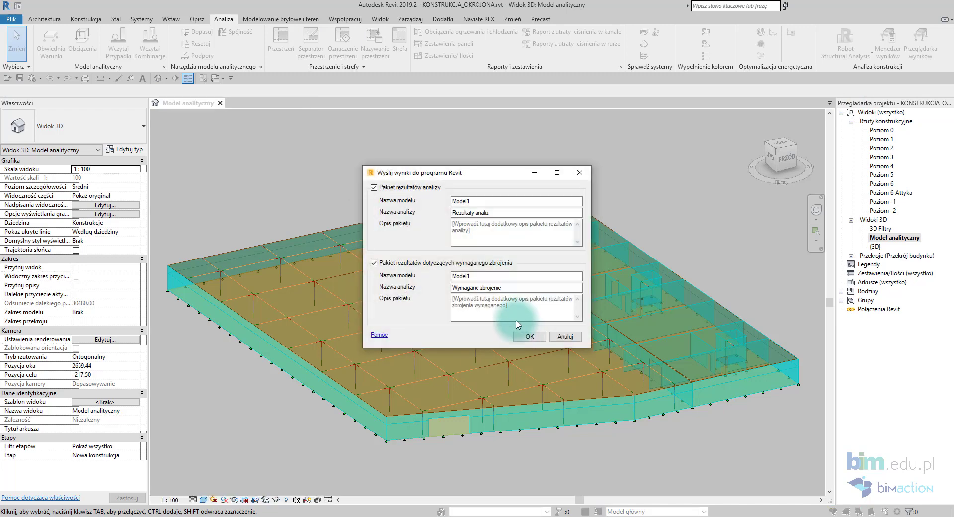
click(374, 263)
drag(485, 201, 444, 198)
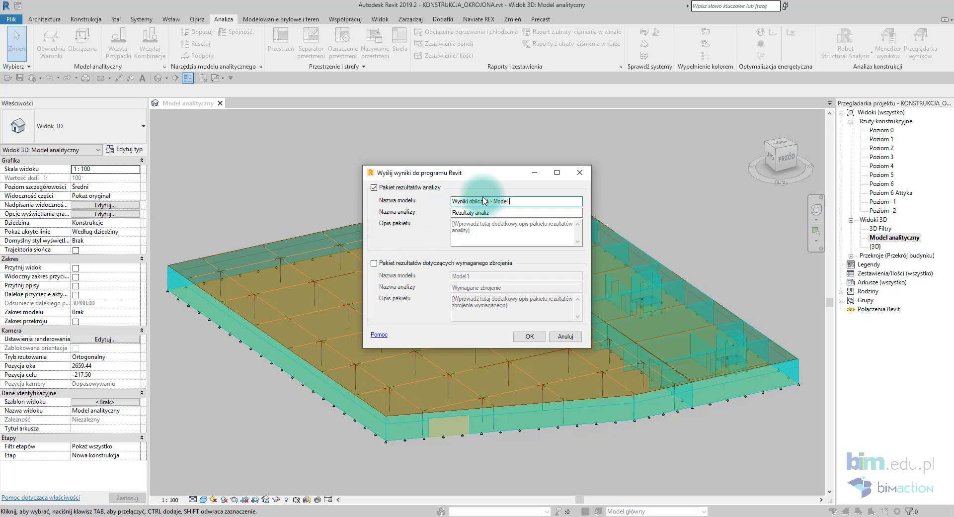
click(528, 337)
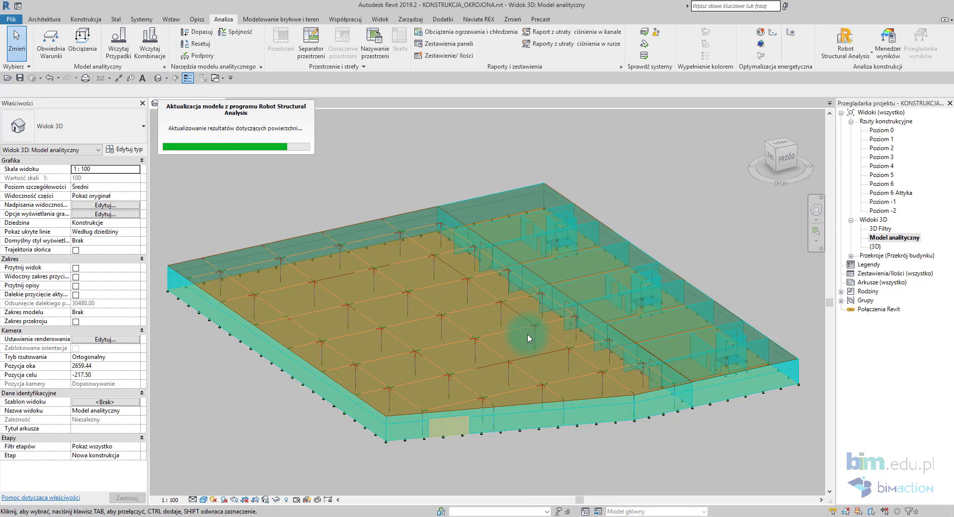
Dismiss the overlapping walls warning and close the transfer messages list
key(Return)
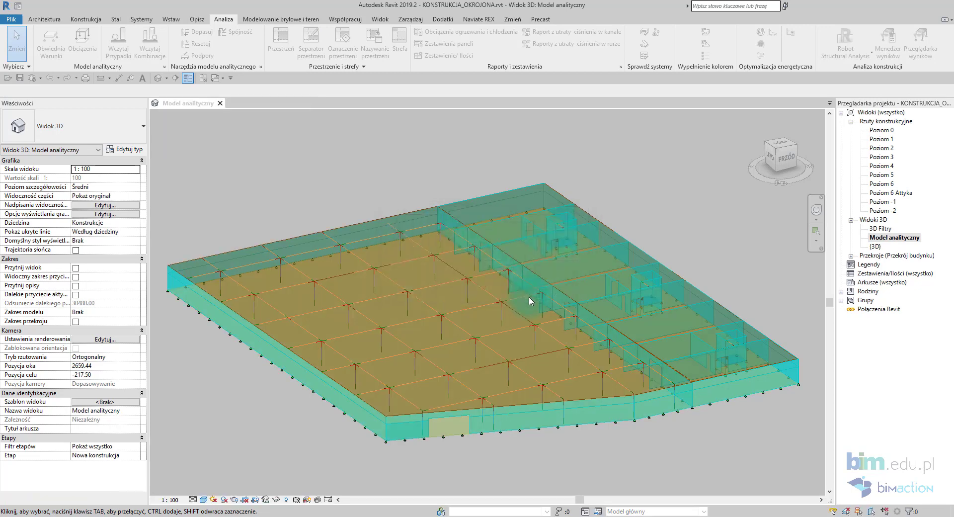
click(496, 288)
scroll(516, 278, down, 3)
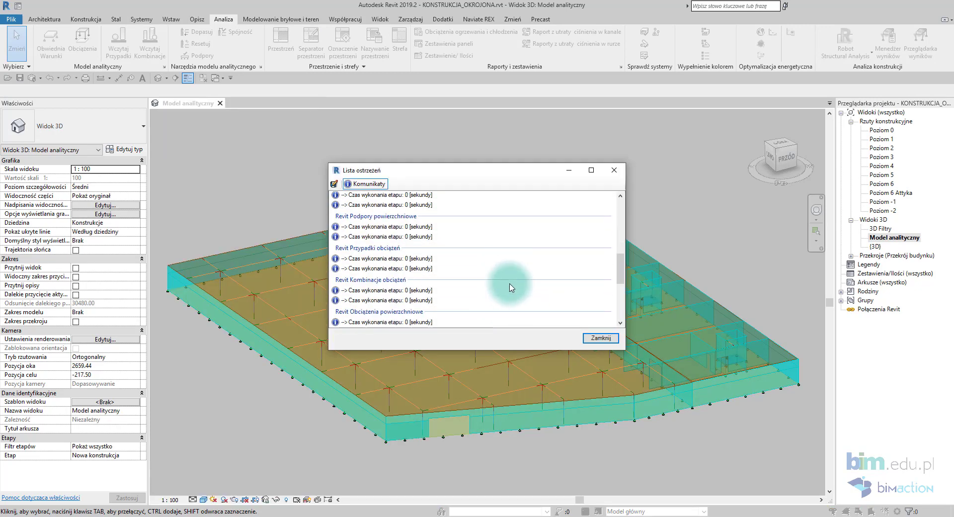
scroll(527, 283, down, 3)
click(585, 337)
Show the slab's Mxx surface moment map for load case KOMB_SGN in Results Explorer
click(888, 37)
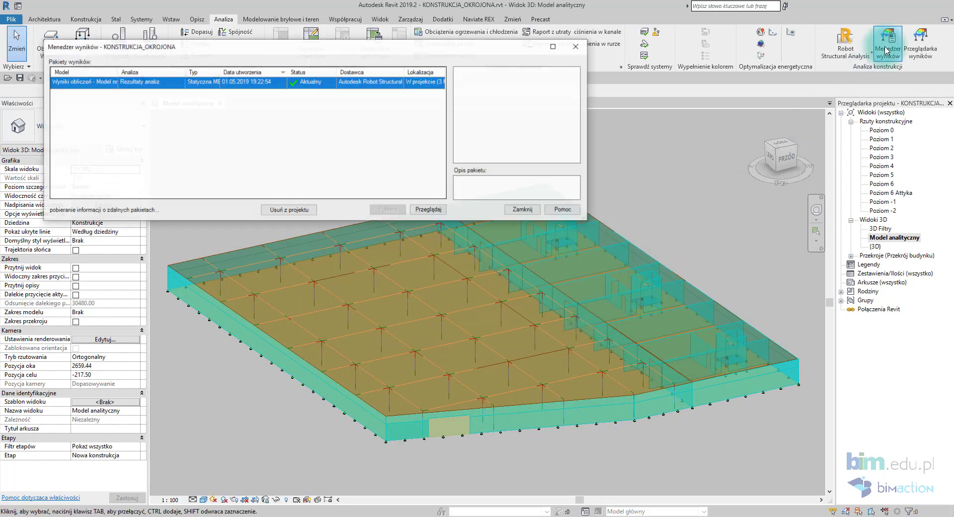
click(523, 209)
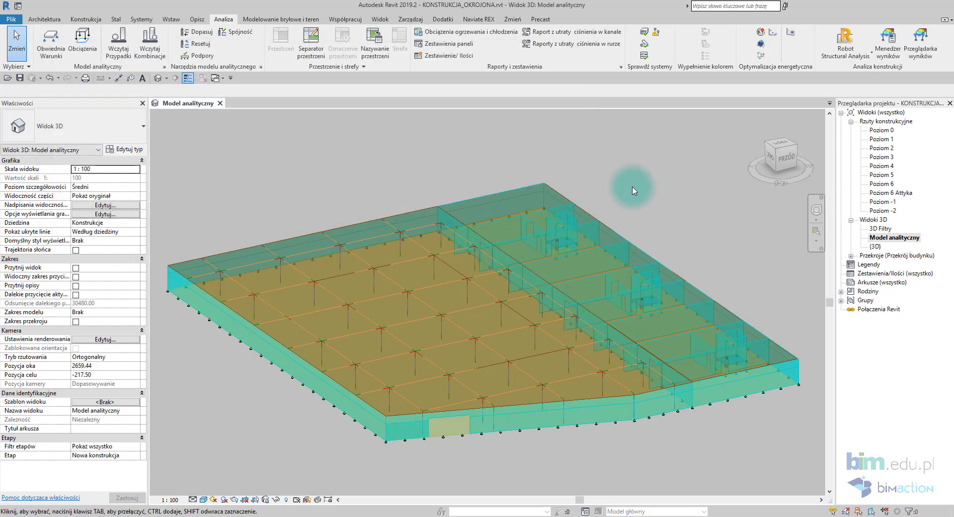
click(920, 43)
drag(104, 22, 105, 46)
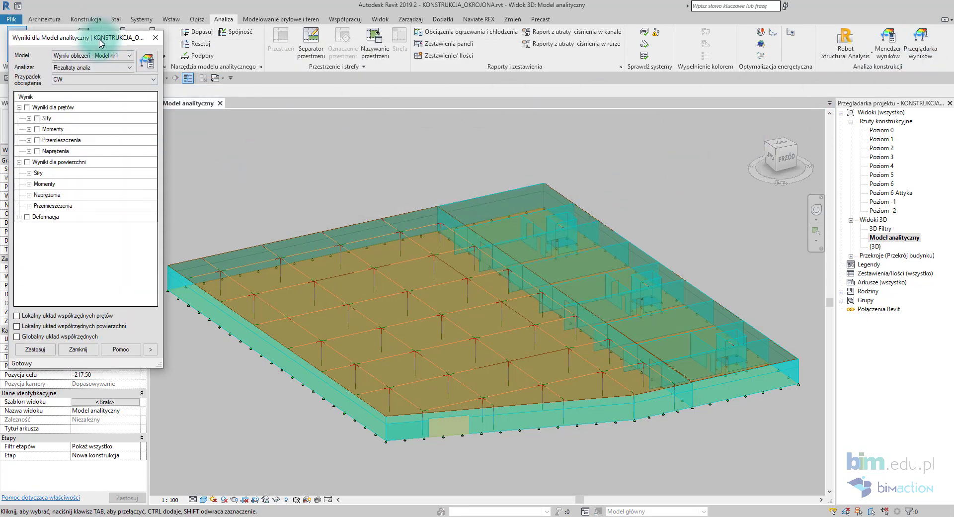
click(124, 123)
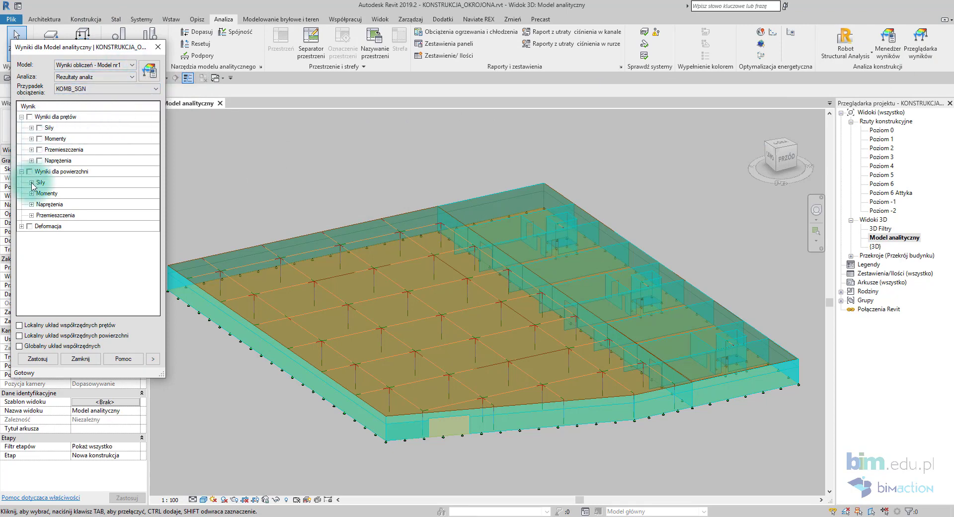
click(43, 359)
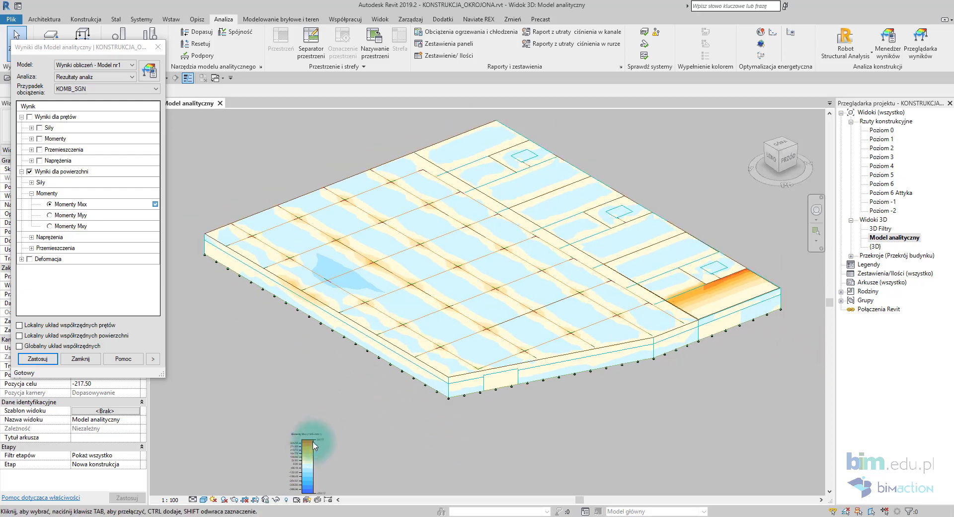
Check the colour legend, reframe the slab, then display the Myy moment map
click(314, 446)
scroll(353, 383, up, 5)
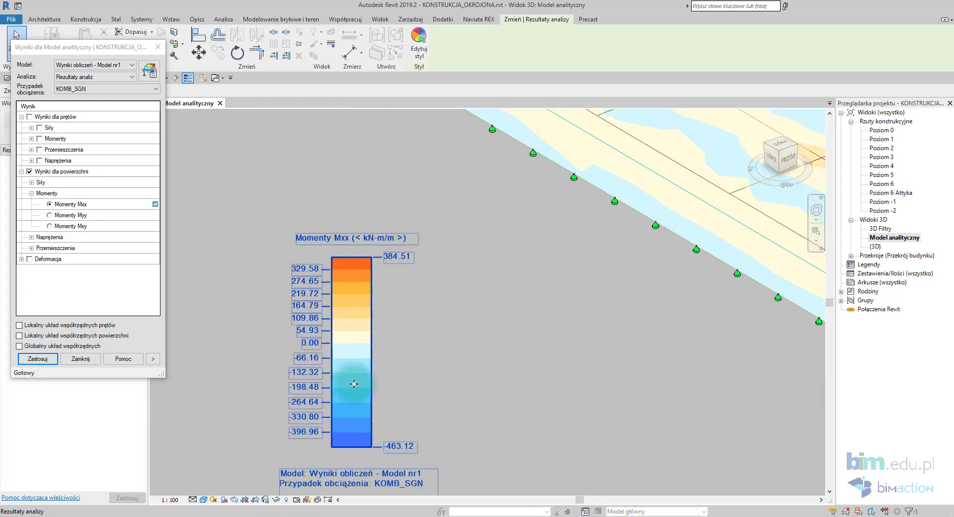
middle_drag(478, 394, 494, 332)
click(495, 332)
scroll(502, 325, down, 3)
scroll(571, 330, down, 3)
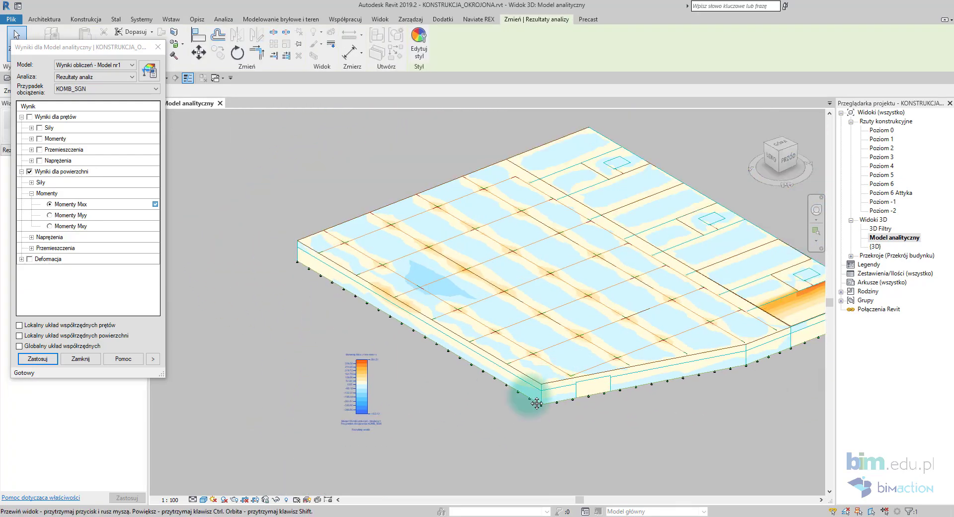
middle_drag(511, 405, 390, 373)
drag(390, 373, 343, 393)
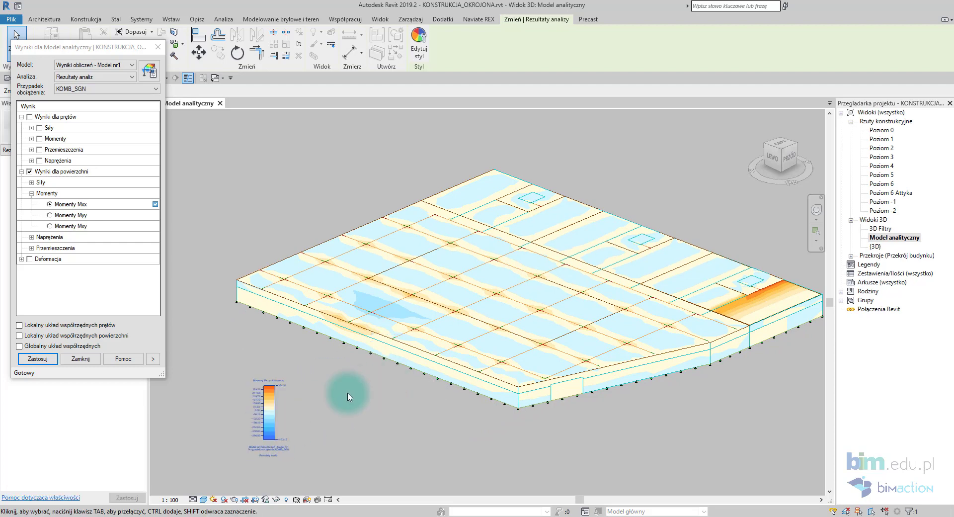
middle_drag(378, 397, 343, 405)
click(54, 215)
click(49, 360)
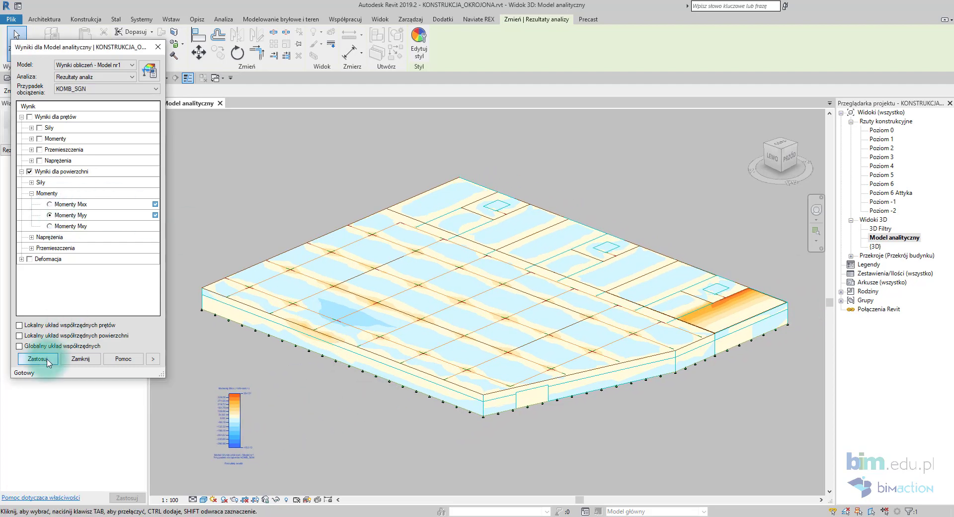
mouse_move(429, 410)
shift+middle_down()
mouse_move(437, 417)
mouse_move(422, 400)
shift+middle_up()
Display the slab stress map with its colour legend beside the slab
click(32, 194)
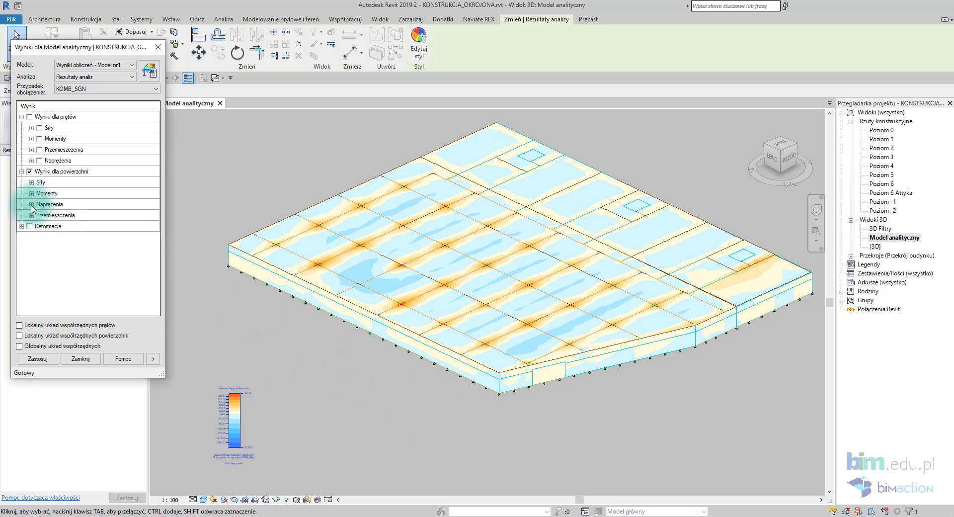
click(31, 204)
click(38, 358)
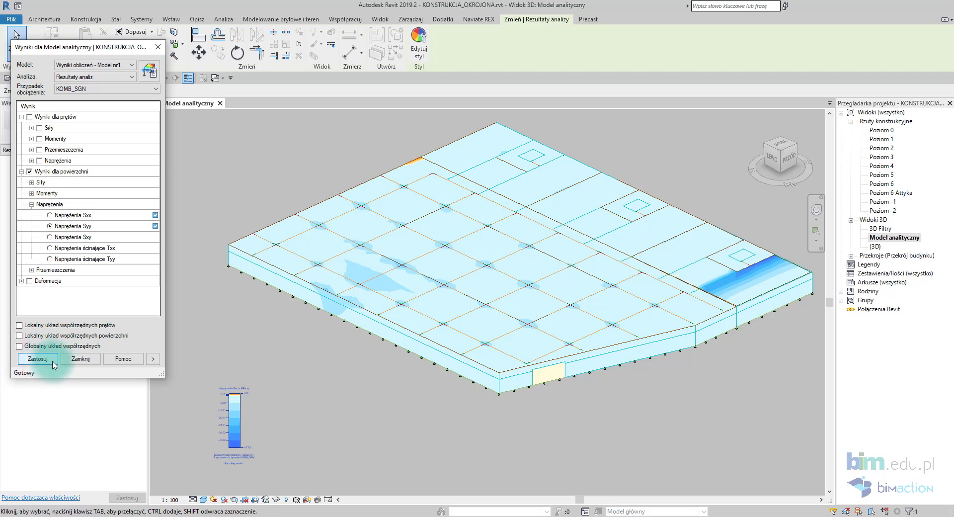
drag(234, 420, 306, 351)
Display the UZ vertical displacement map on the slab and zoom to inspect it
click(30, 231)
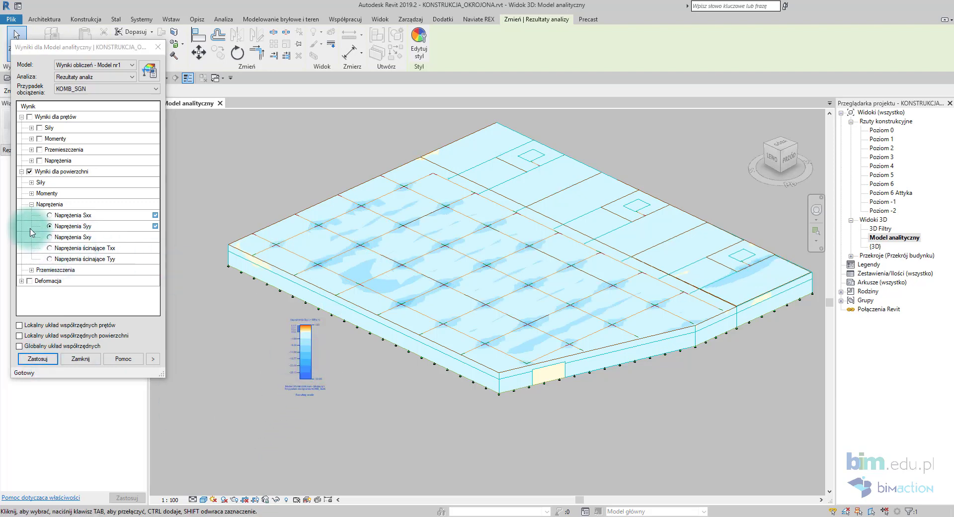
click(31, 204)
click(31, 215)
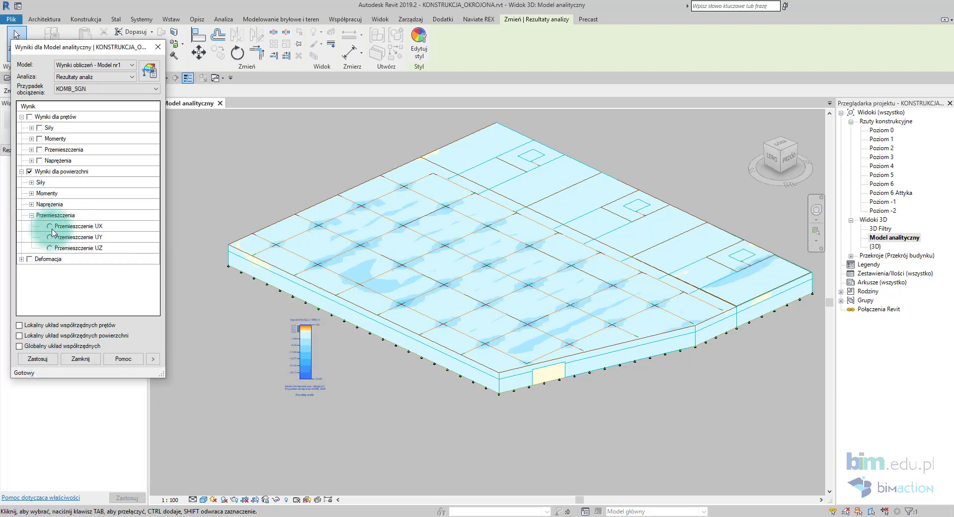
click(38, 358)
scroll(268, 367, up, 5)
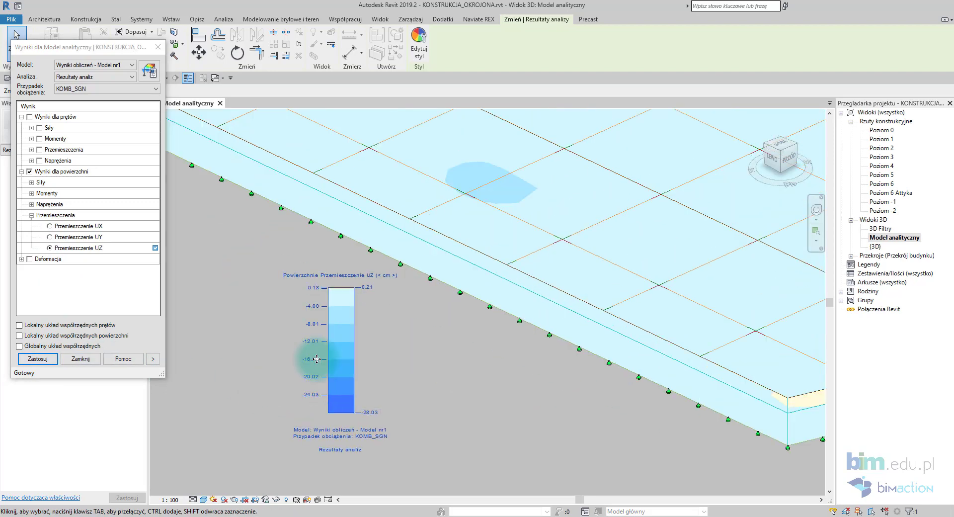
scroll(259, 369, down, 5)
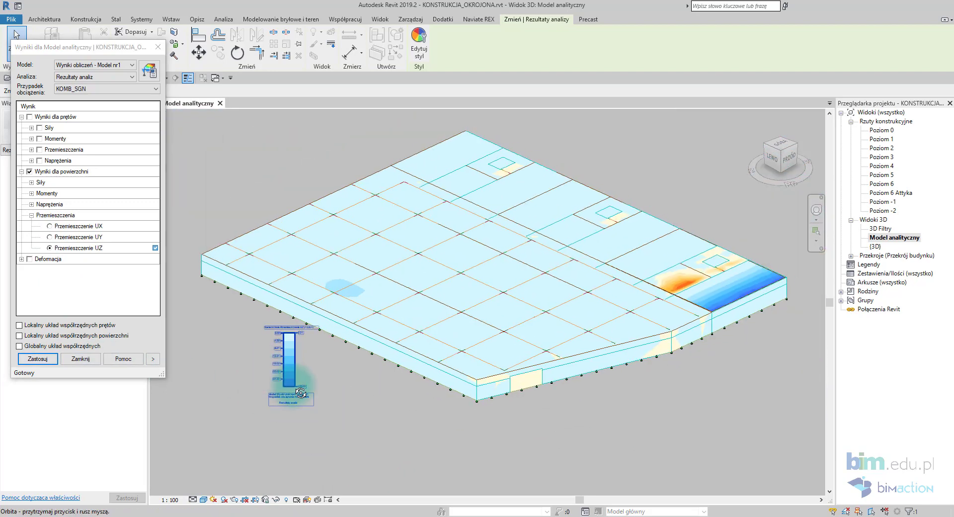
scroll(728, 306, up, 5)
scroll(728, 306, down, 5)
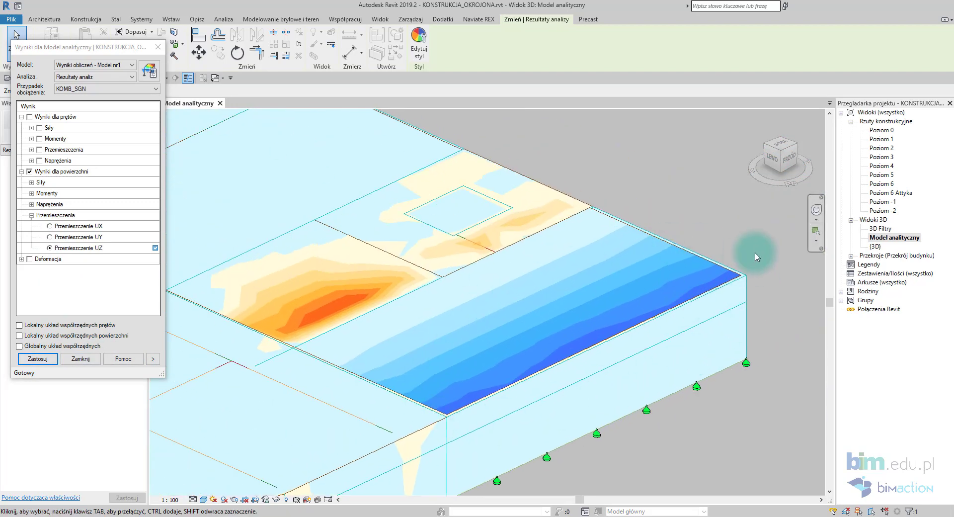
scroll(531, 403, up, 3)
scroll(532, 404, down, 3)
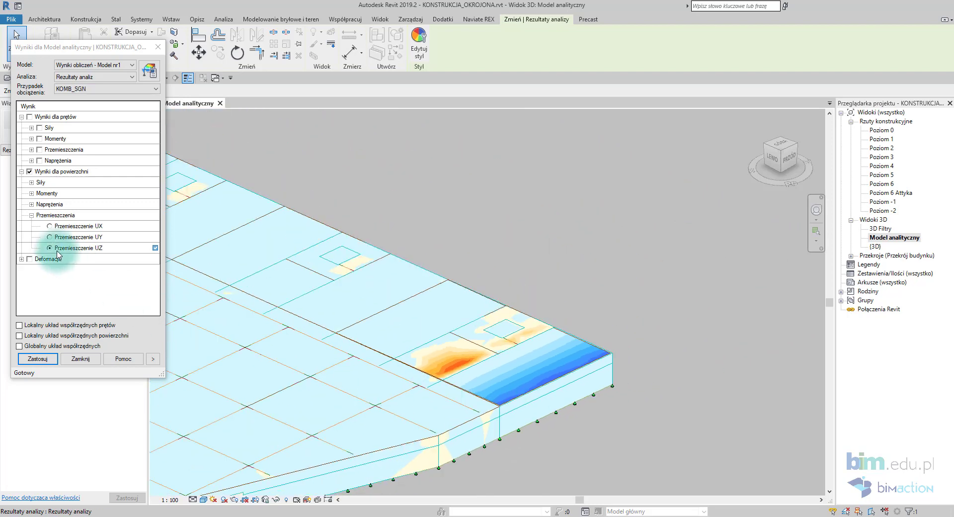
Clear the result maps and close Results Explorer, returning to the plain analytical model
click(38, 358)
click(80, 358)
scroll(485, 279, down, 2)
Align the floor slab's analytical edge onto the wall's corner node
scroll(523, 302, up, 3)
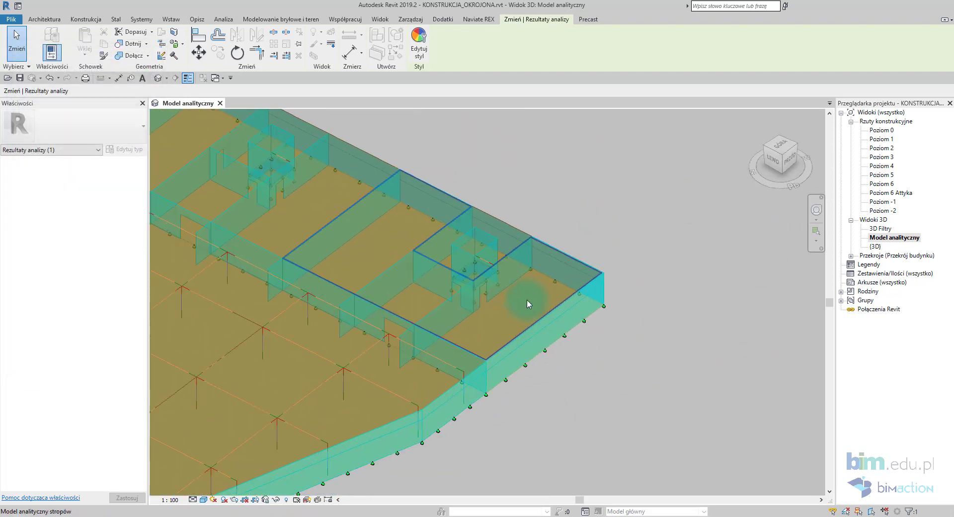
scroll(564, 277, up, 3)
scroll(565, 276, up, 1)
click(565, 276)
click(503, 50)
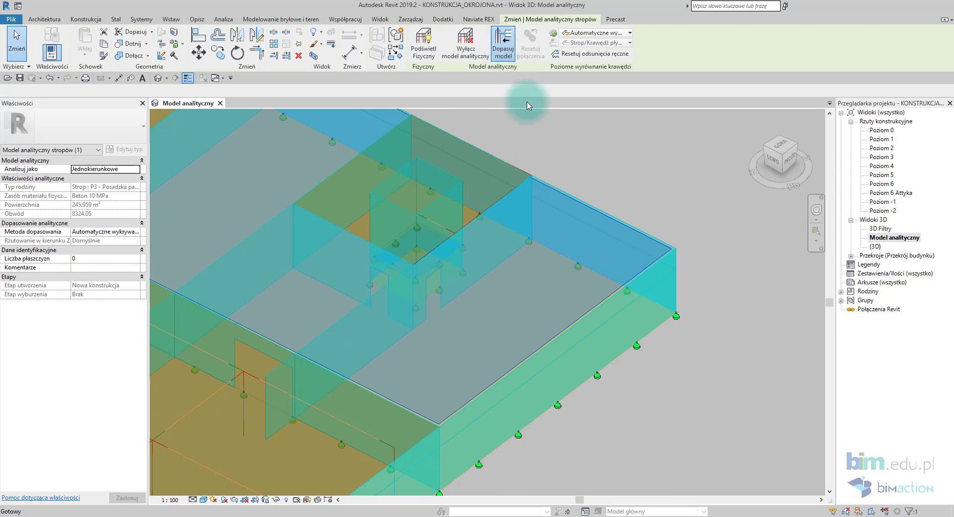
scroll(673, 238, up, 5)
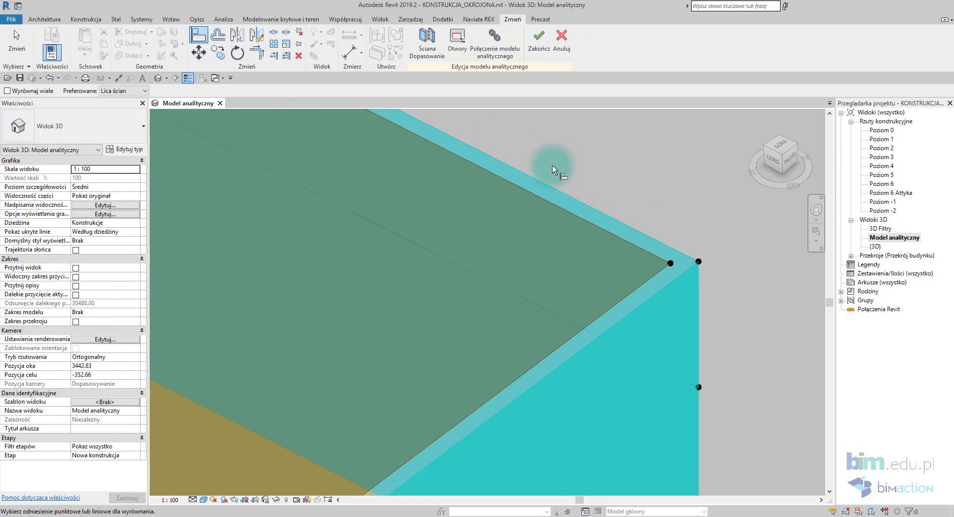
click(698, 261)
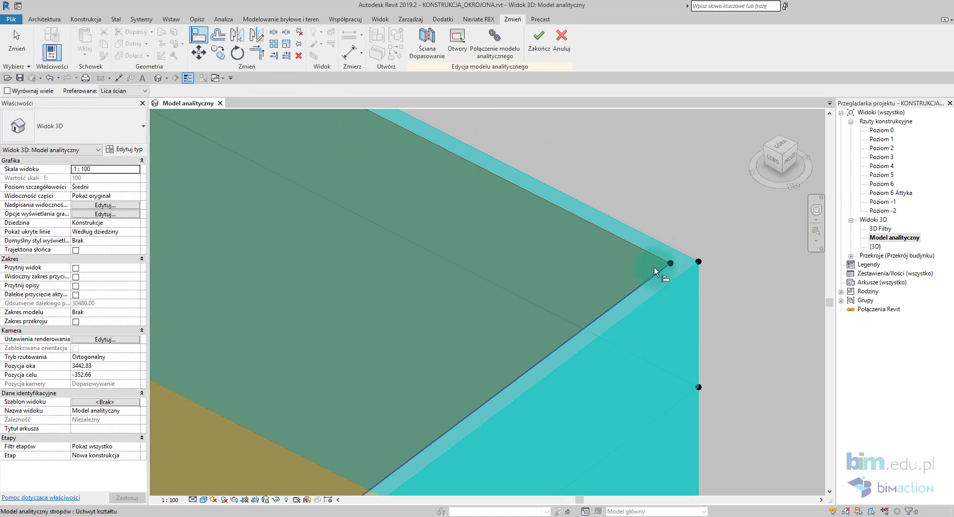
click(670, 263)
key(Escape)
Zoom in and out to check the adjusted slab corner
scroll(640, 333, down, 3)
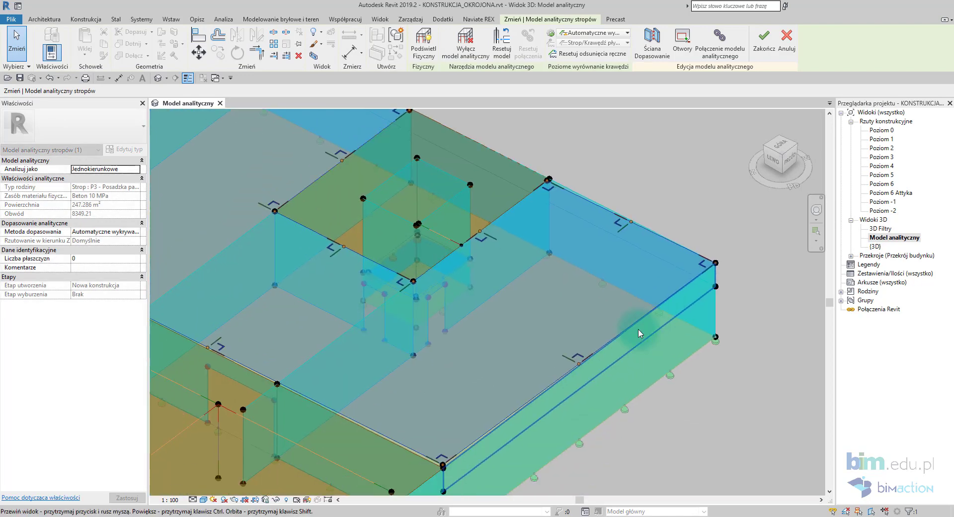
scroll(443, 462, up, 5)
scroll(417, 462, down, 3)
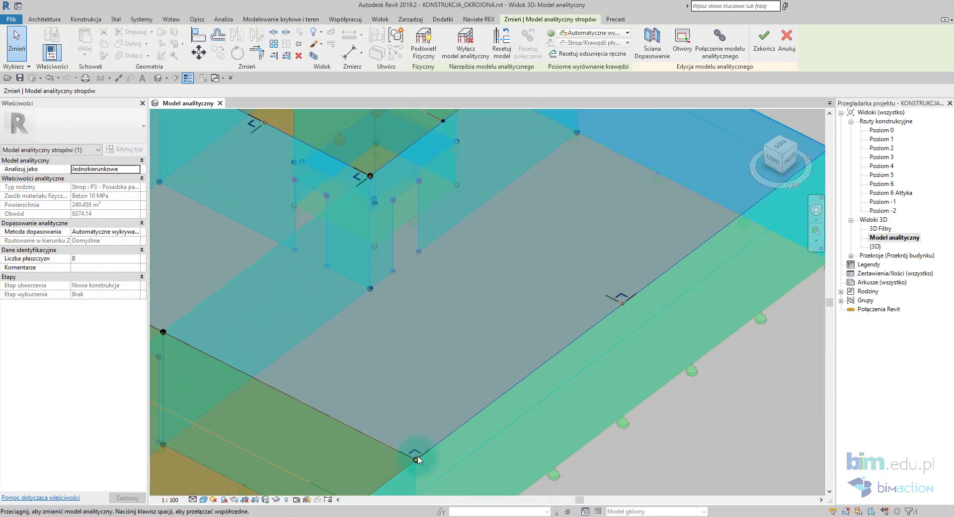
scroll(491, 250, up, 3)
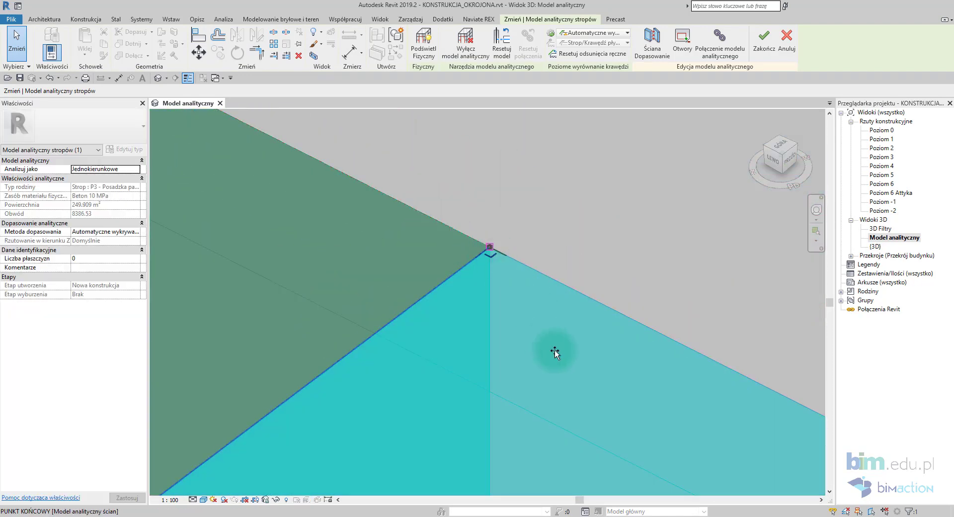
scroll(553, 351, down, 3)
scroll(596, 298, down, 3)
scroll(652, 335, down, 3)
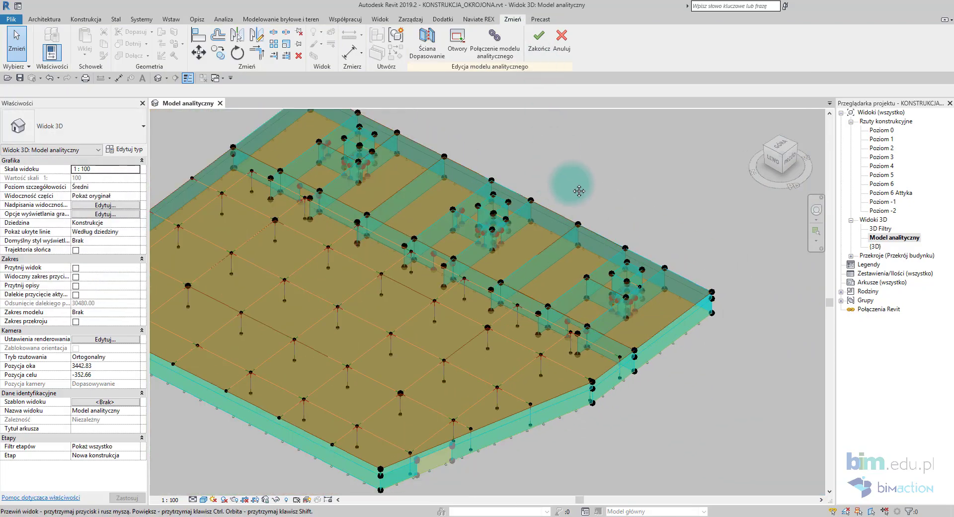